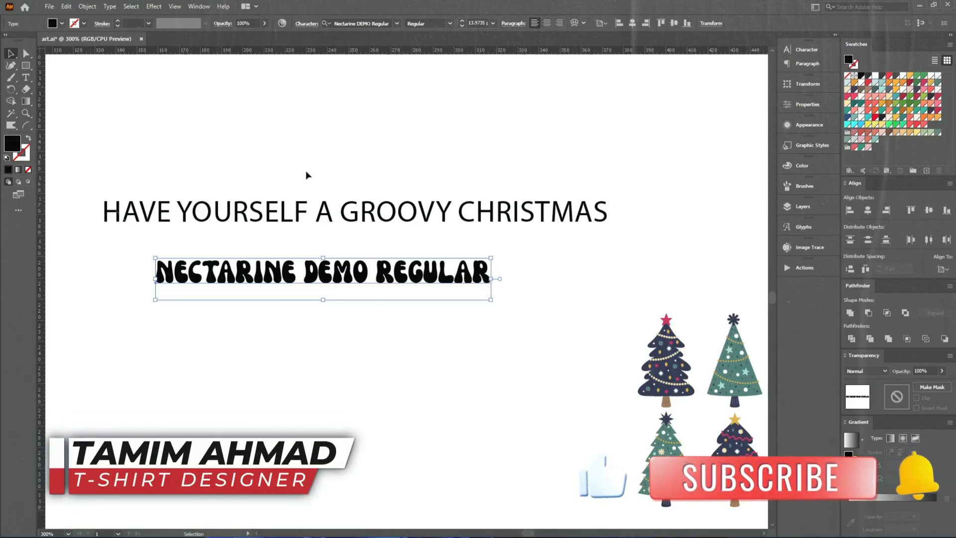
- Enlarge the Nectarine Demo Regular sample text, place it above the Christmas phrase, and shift the phrase slightly down
mouse_move(82, 182)
mouse_down()
mouse_move(616, 219)
mouse_move(643, 240)
mouse_move(143, 207)
mouse_move(82, 190)
mouse_move(97, 190)
mouse_up()
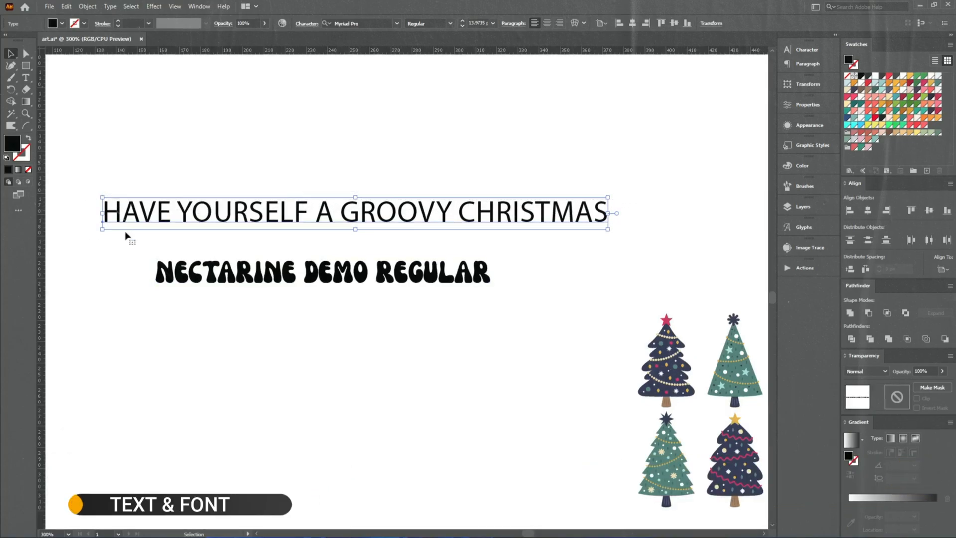
drag(132, 253, 515, 317)
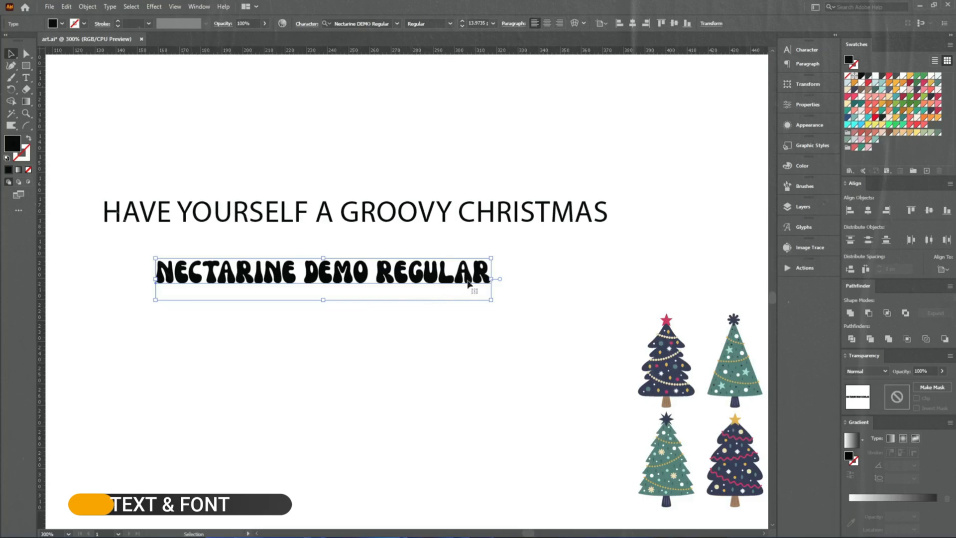
drag(490, 278, 473, 166)
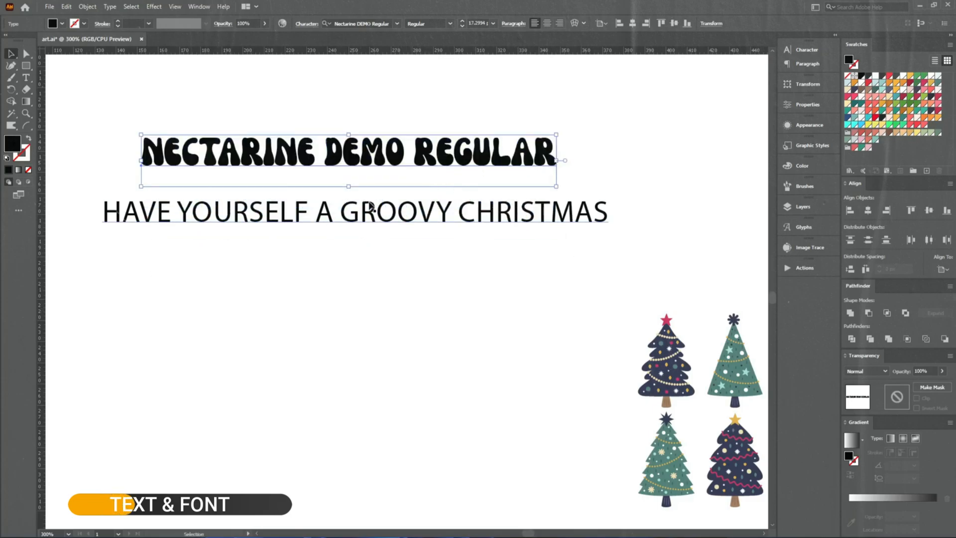
drag(336, 222, 334, 245)
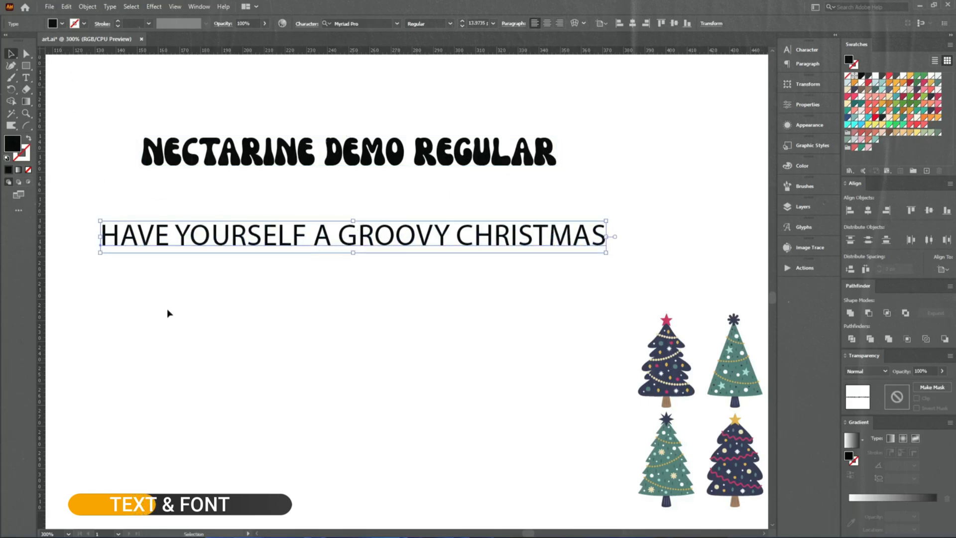
- Break the phrase into three lines: "HAVE YOURSELF", "A GROOVY" and "CHRISTMAS"
key(t)
click(309, 240)
key(Return)
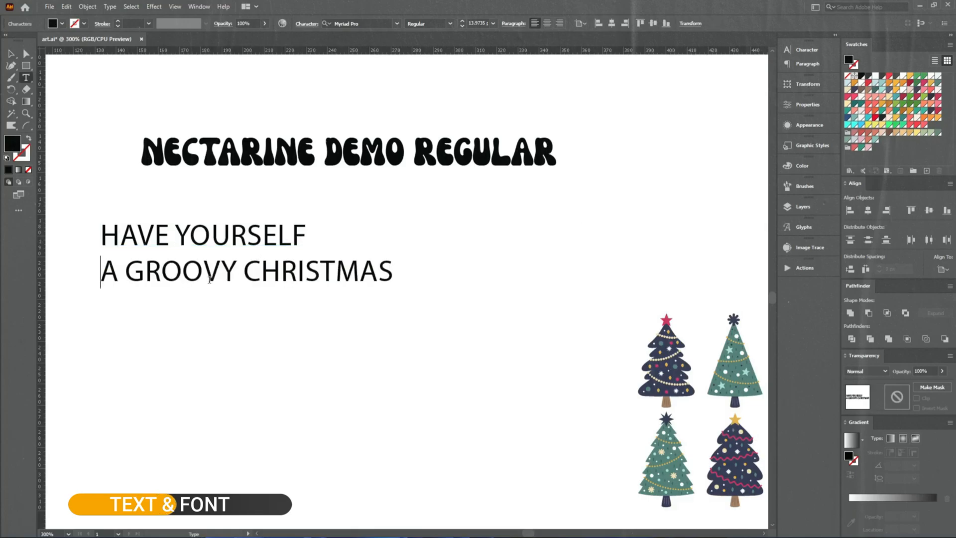
drag(238, 276, 244, 275)
key(Return)
key(Return)
key(BackSpace)
key(Escape)
- Copy the Nectarine Demo Regular style from the sample text to the three-line phrase, reposition the phrase and delete the sample
key(i)
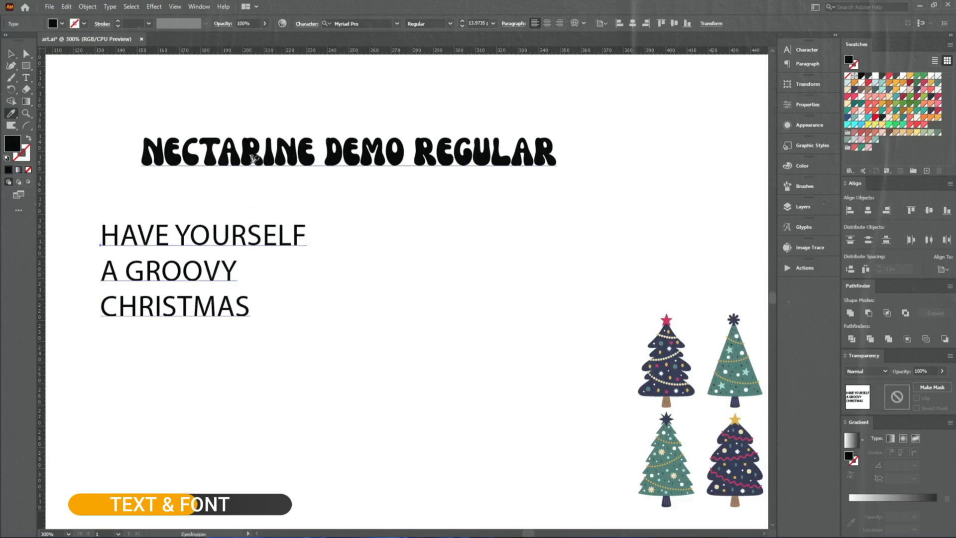
click(251, 161)
key(v)
drag(234, 234, 292, 289)
drag(250, 171, 225, 182)
key(Delete)
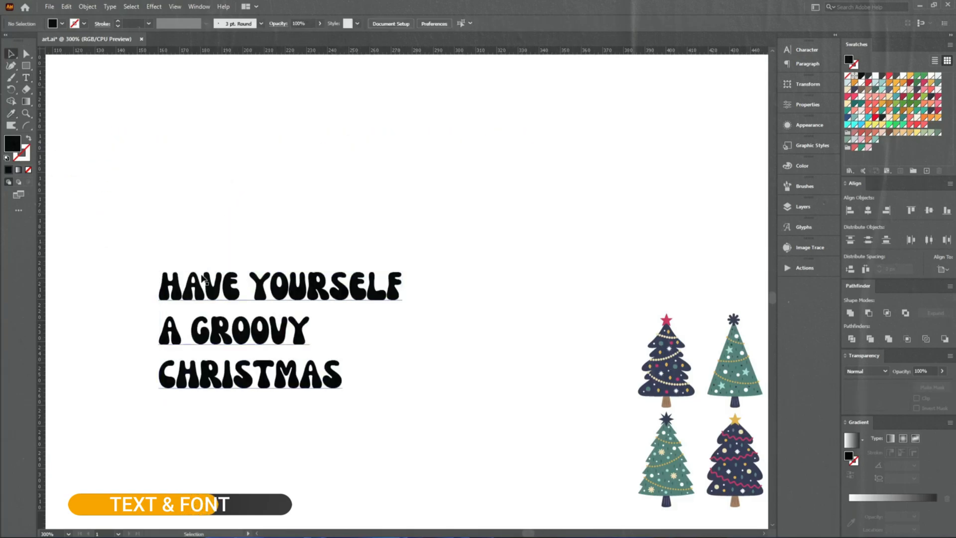
- Move the three-line phrase up and run a script to split it into separate text lines
drag(202, 269, 224, 150)
click(49, 6)
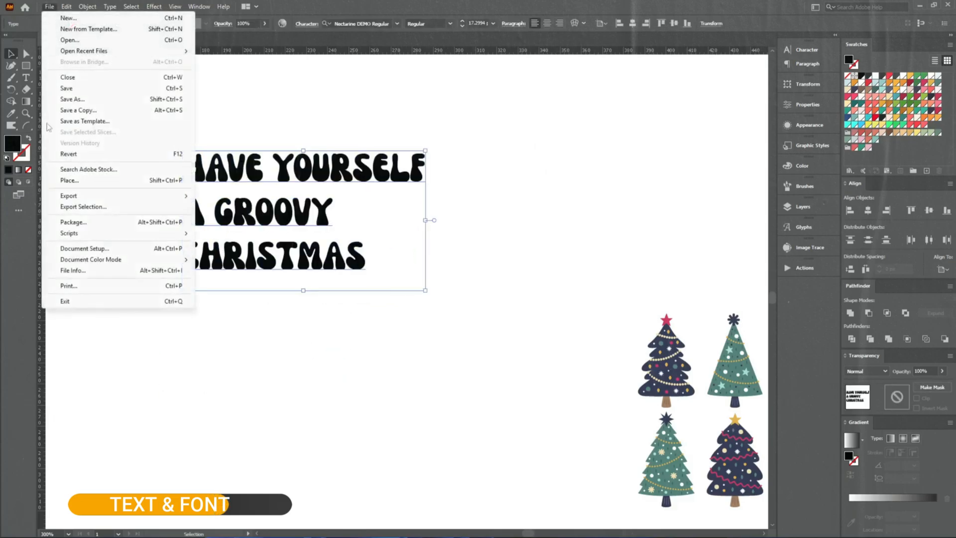
mouse_move(56, 232)
click(303, 264)
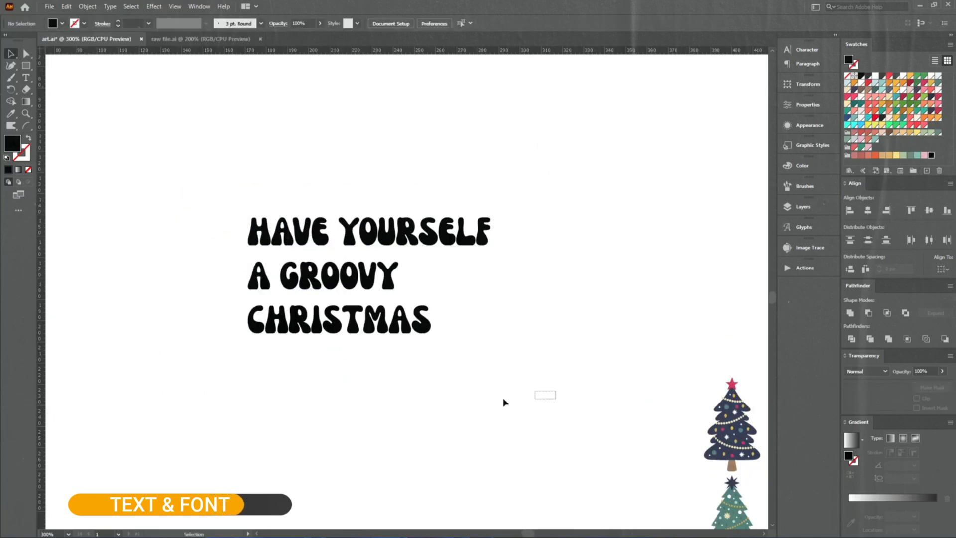
- Enlarge all three text lines to a font size of about 20.4 and place a spare copy outside the artboard
drag(555, 392, 239, 207)
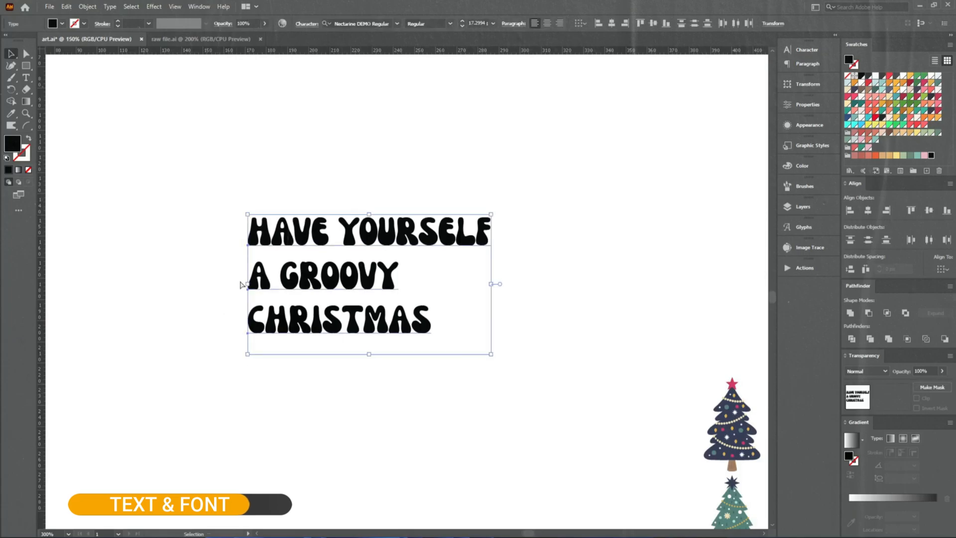
scroll(234, 285, down, 2)
drag(412, 284, 383, 283)
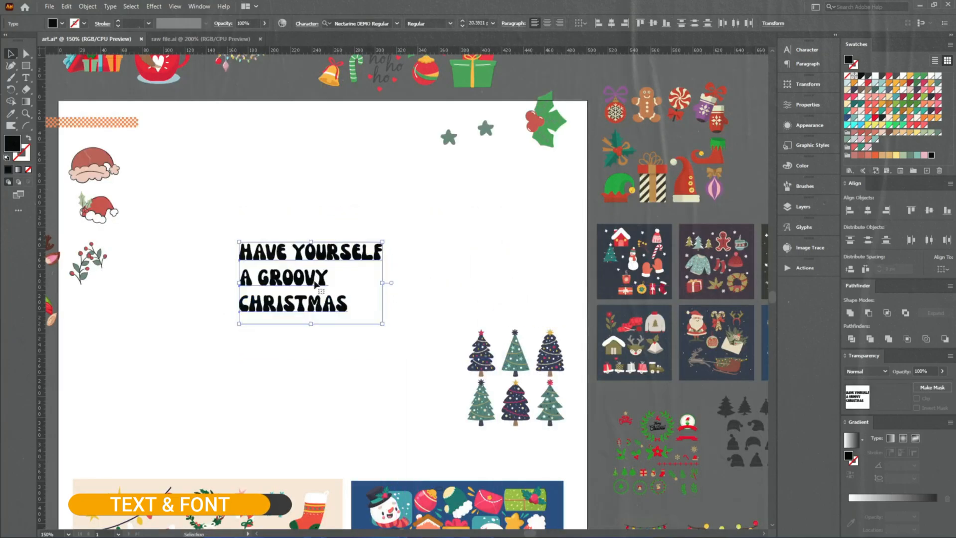
scroll(249, 312, down, 1)
drag(249, 311, 654, 415)
- Expand the artboard text with Object and Fill enabled and move it down, just above the beige illustration sheet
drag(294, 353, 242, 248)
key(ctrl+e)
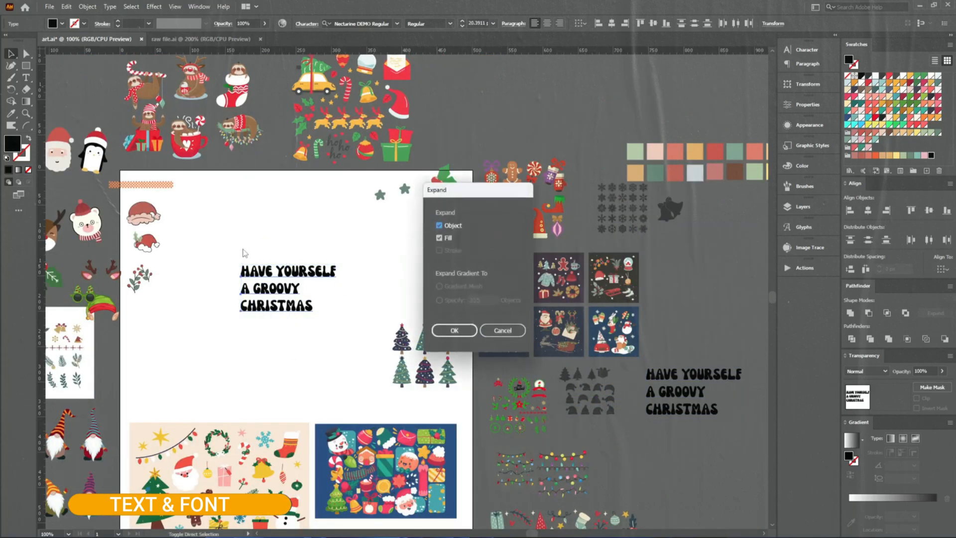
key(Return)
drag(288, 286, 269, 336)
click(354, 315)
- Sketch a rough layout with the Paintbrush: an upper arc, a central oval figure, side shapes, small dots and two lines beneath
key(b)
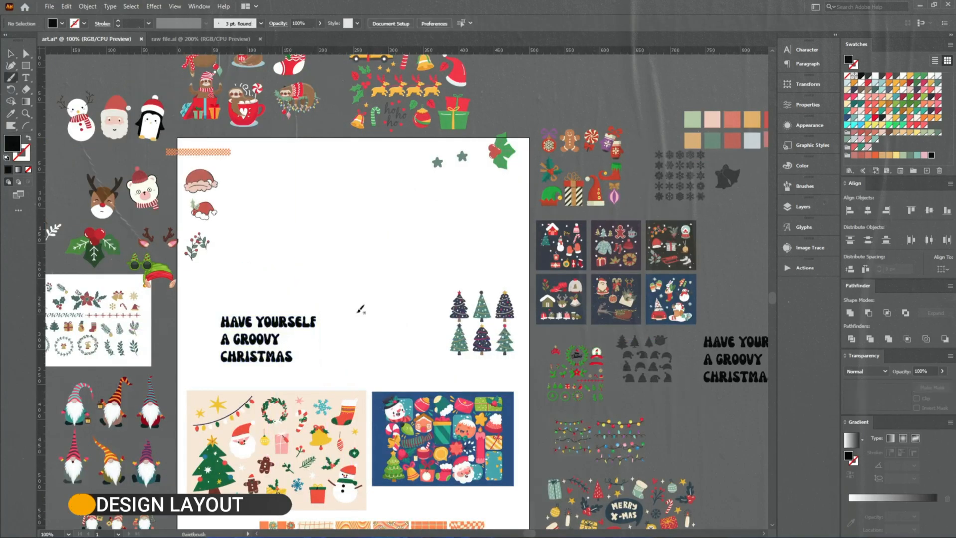
scroll(333, 269, up, 1)
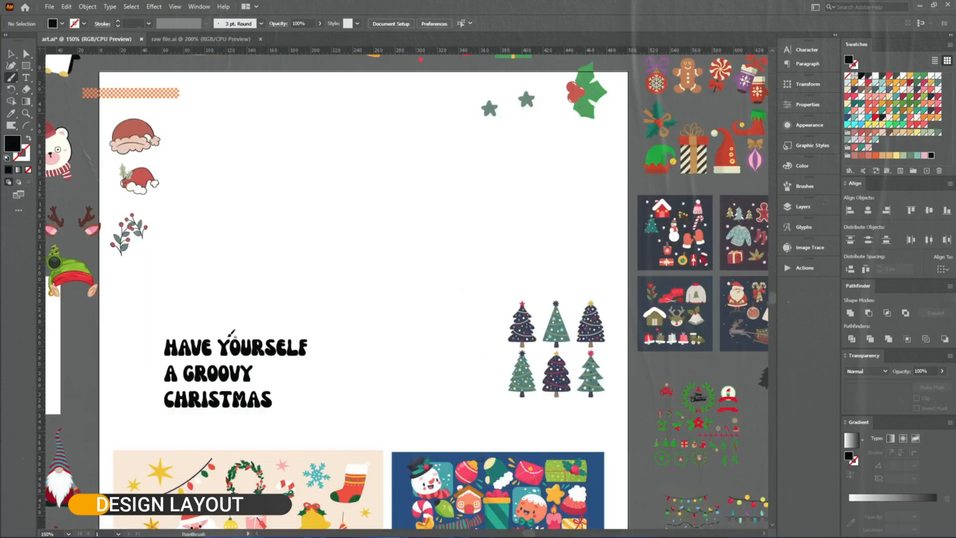
mouse_move(271, 200)
mouse_down()
mouse_move(303, 163)
mouse_move(361, 151)
mouse_move(410, 163)
mouse_move(443, 203)
mouse_up()
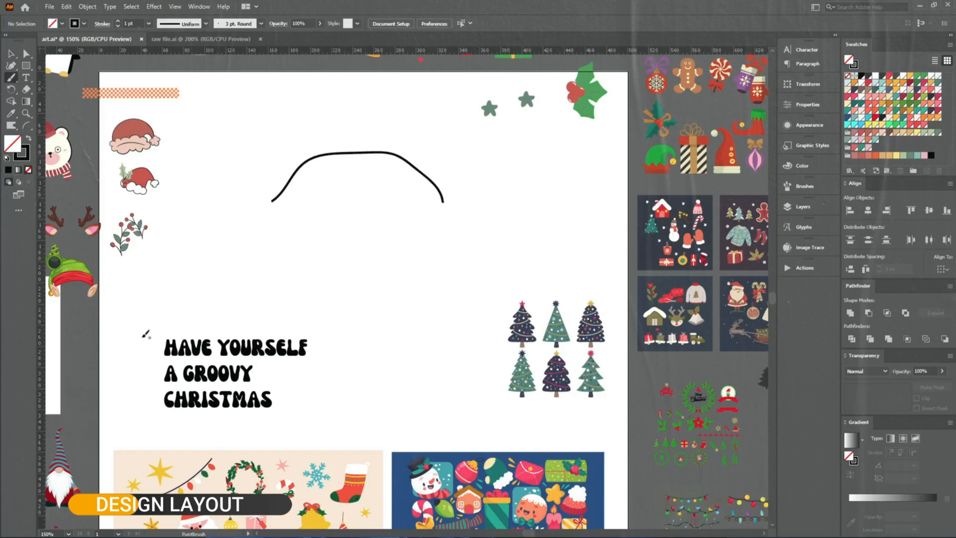
drag(309, 250, 395, 237)
drag(267, 284, 452, 275)
mouse_move(356, 168)
mouse_down()
mouse_move(399, 221)
mouse_move(325, 233)
mouse_up()
mouse_move(351, 170)
mouse_down()
mouse_move(350, 228)
mouse_move(375, 230)
mouse_move(370, 180)
mouse_move(357, 170)
mouse_move(337, 174)
mouse_up()
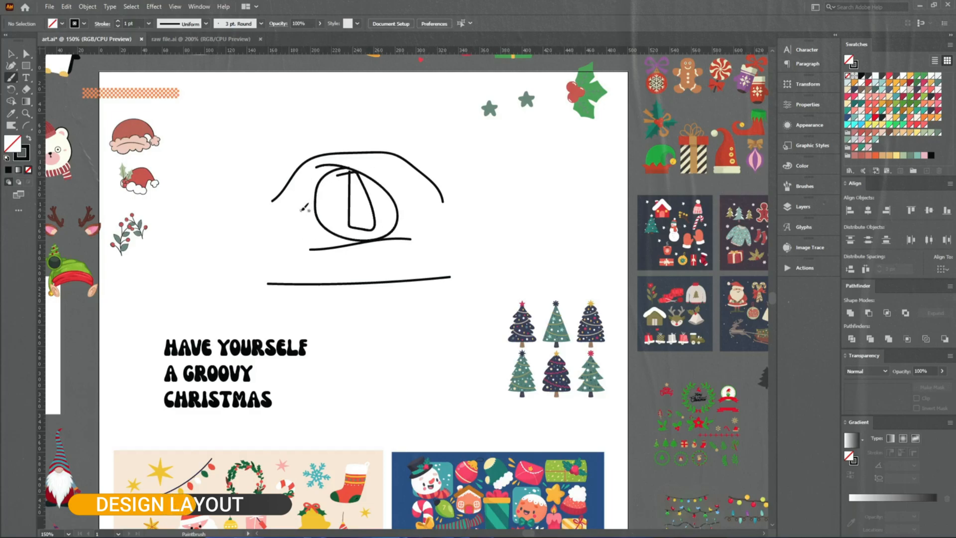
mouse_move(293, 198)
mouse_down()
mouse_move(327, 236)
mouse_move(311, 190)
mouse_move(289, 196)
mouse_up()
mouse_move(398, 195)
mouse_down()
mouse_move(413, 241)
mouse_move(433, 214)
mouse_move(393, 189)
mouse_up()
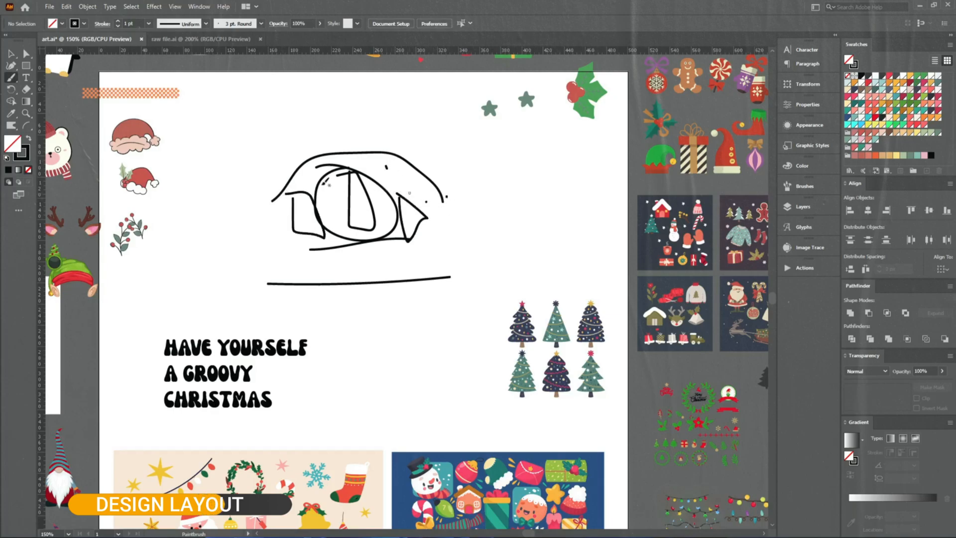
mouse_move(539, 85)
mouse_down()
mouse_move(520, 89)
mouse_move(523, 77)
mouse_up()
mouse_move(568, 132)
mouse_down()
mouse_move(518, 234)
mouse_move(555, 150)
mouse_up()
key(ctrl+z)
key(ctrl+z)
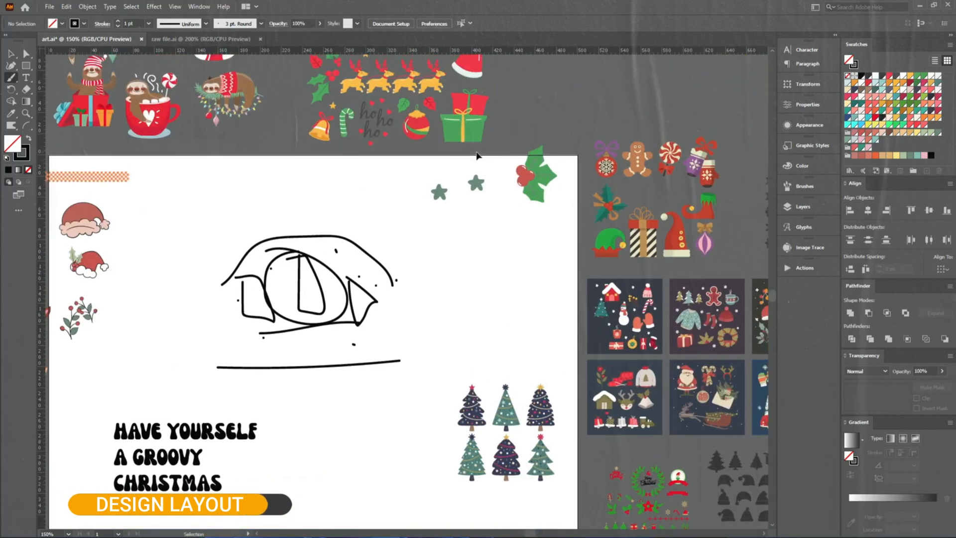
- Delete the whole brush-drawn layout sketch from the artboard
key(v)
drag(257, 301, 420, 369)
key(Delete)
- Move "HAVE YOURSELF" to the middle of the artboard and apply an Arc warp with a 36% horizontal bend
drag(221, 436, 327, 304)
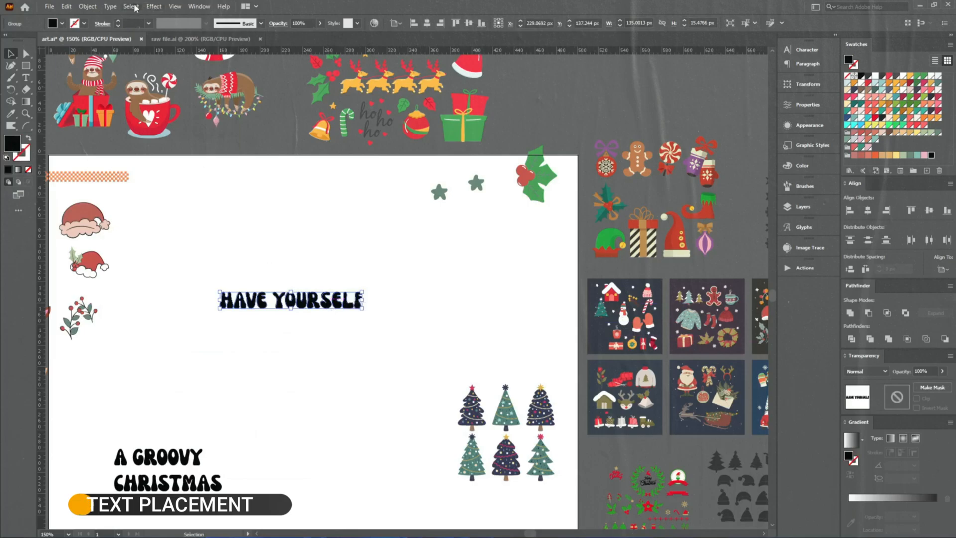
click(153, 6)
mouse_move(209, 133)
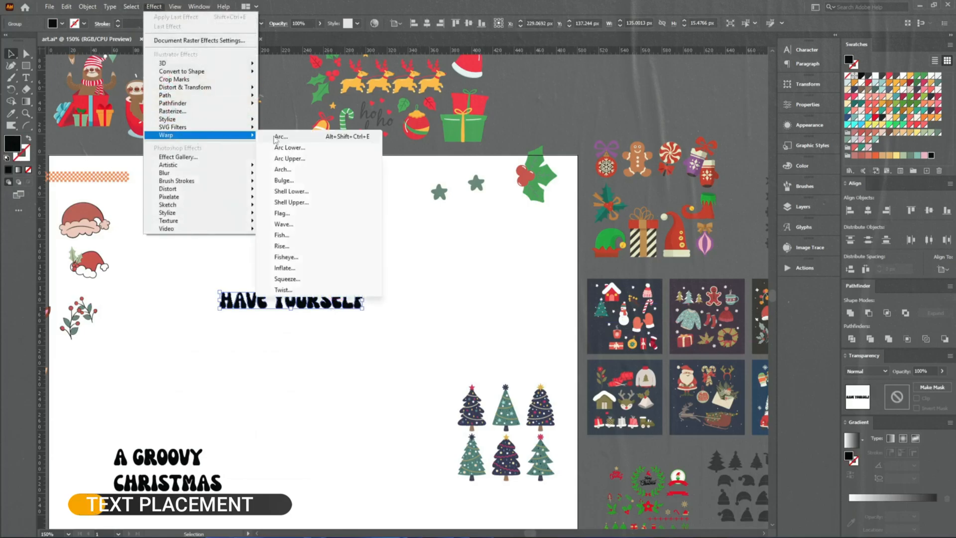
click(338, 134)
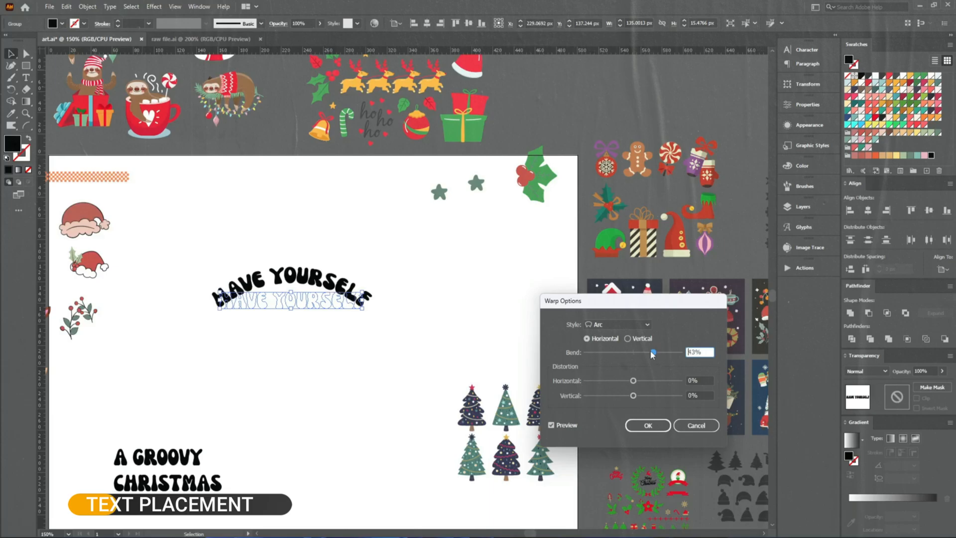
drag(652, 352, 648, 352)
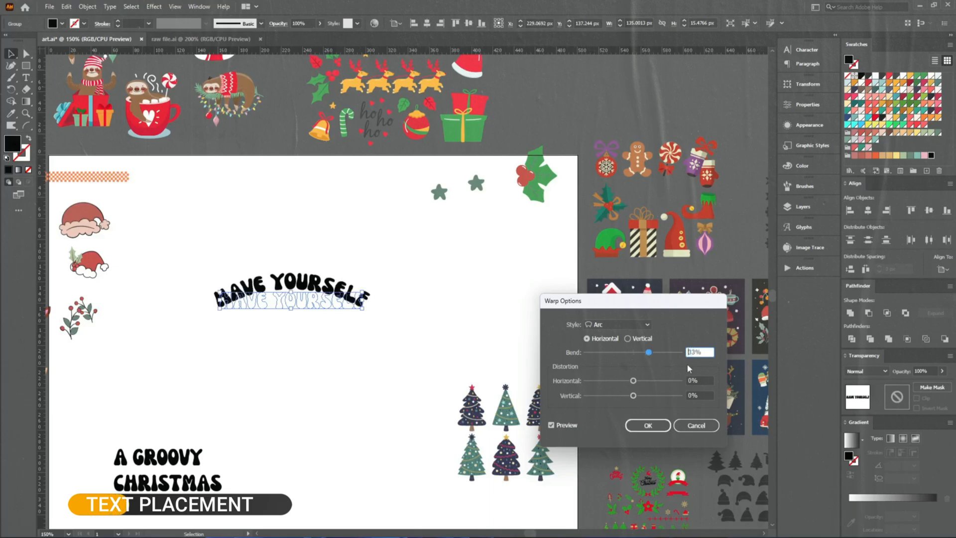
scroll(699, 355, up, 3)
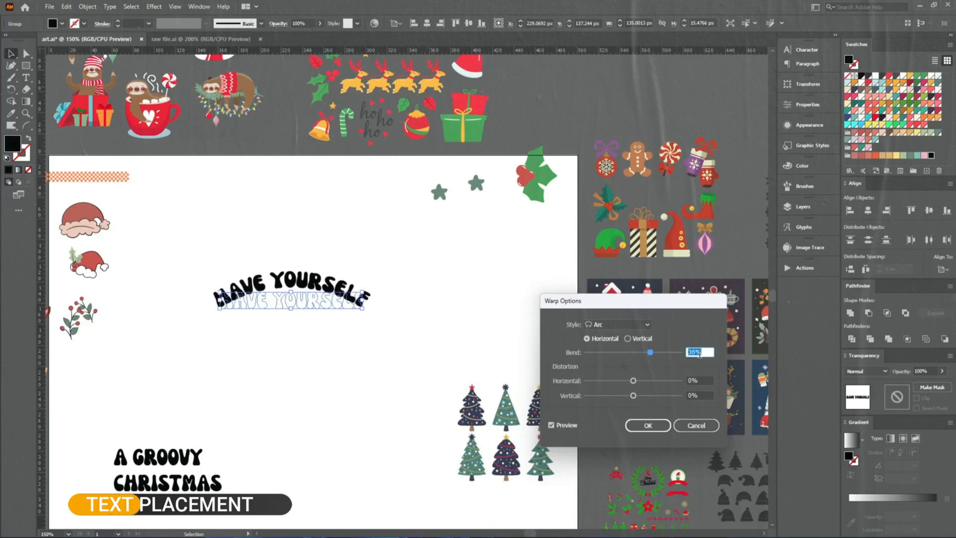
click(648, 425)
- Place "A GROOVY" and "CHRISTMAS" below the arched line and align all three lines on their horizontal centers
key(a)
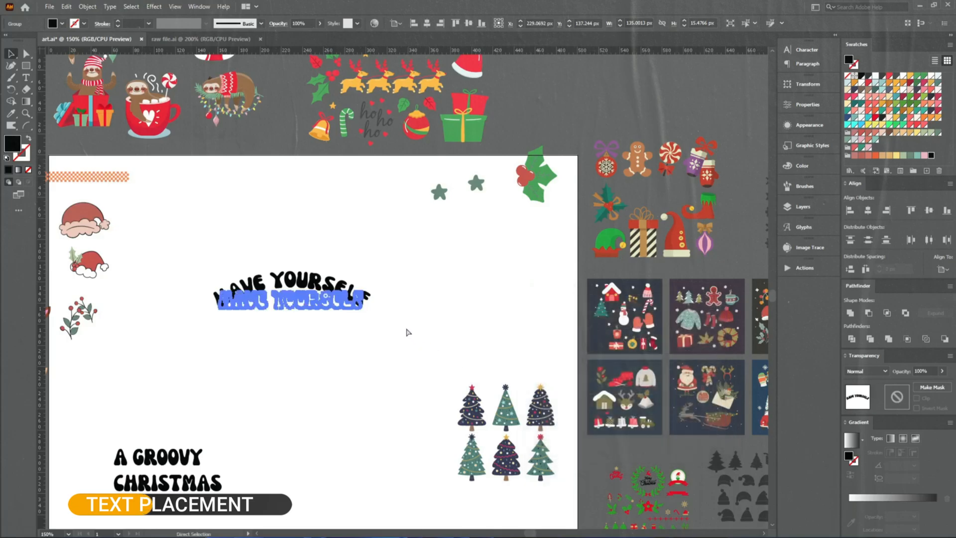
key(v)
drag(224, 395, 298, 351)
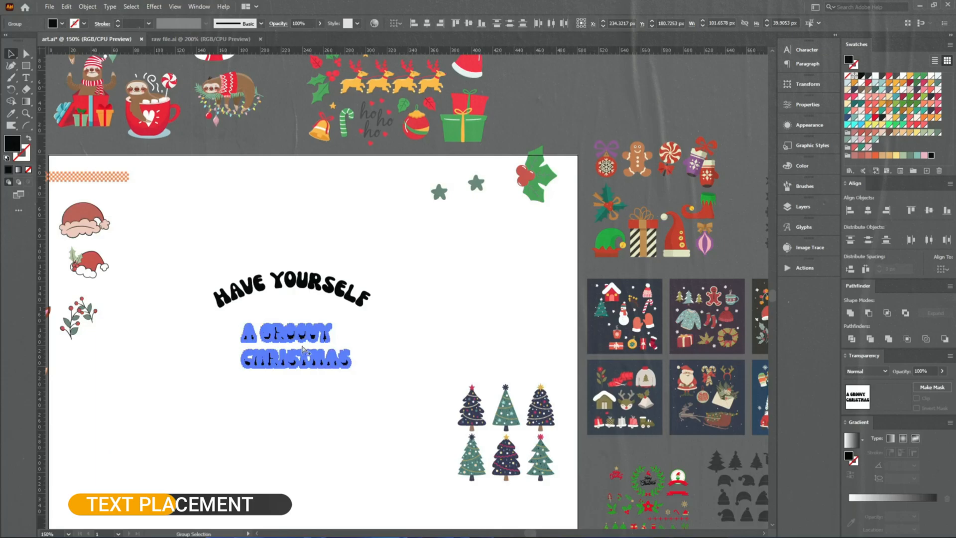
scroll(295, 343, up, 2)
drag(405, 409, 273, 177)
click(428, 24)
- Scale "CHRISTMAS" to the width of the arched line and slightly enlarge "A GROOVY", keeping both centered
click(392, 376)
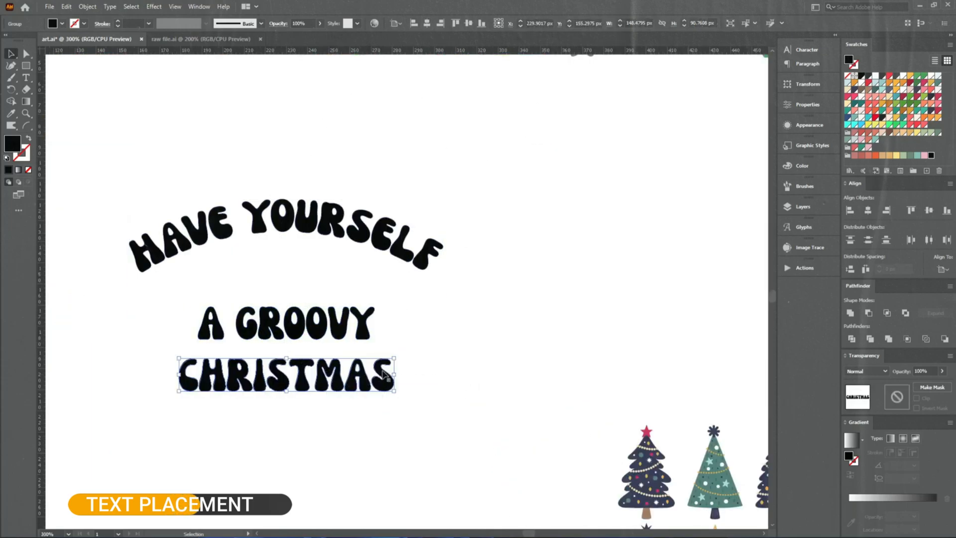
drag(396, 373, 443, 371)
click(366, 337)
mouse_move(379, 320)
mouse_down()
mouse_move(379, 278)
mouse_move(385, 322)
mouse_up()
- Raise the arched "HAVE YOURSELF" and move the two lower lines down to open a gap for artwork
drag(427, 428, 303, 394)
drag(305, 234, 309, 206)
drag(320, 306, 367, 429)
click(433, 369)
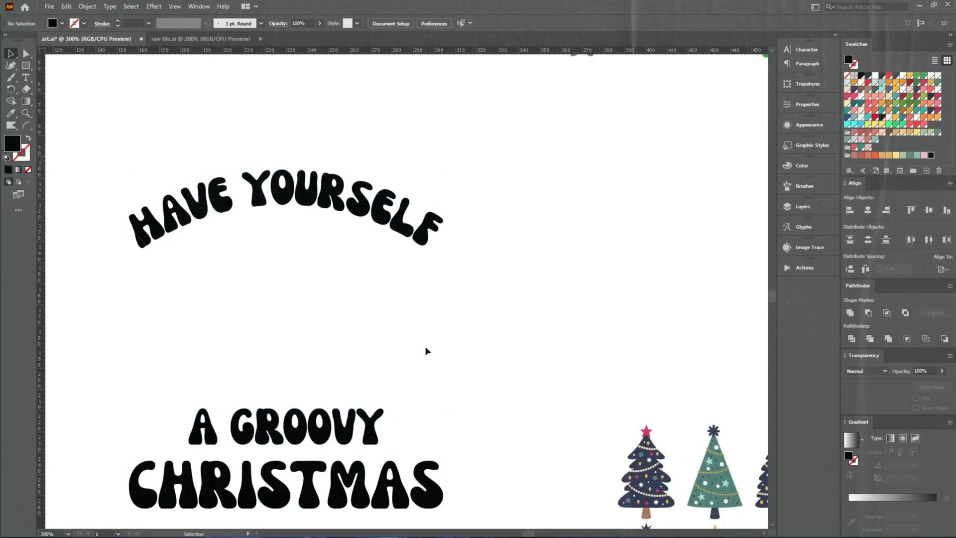
- Place the gnome with the candy cane and gift, from the bottom row of gnomes, in the gap between the text lines
drag(288, 283, 444, 337)
key(ctrl+minus)
key(ctrl+minus)
key(ctrl+minus)
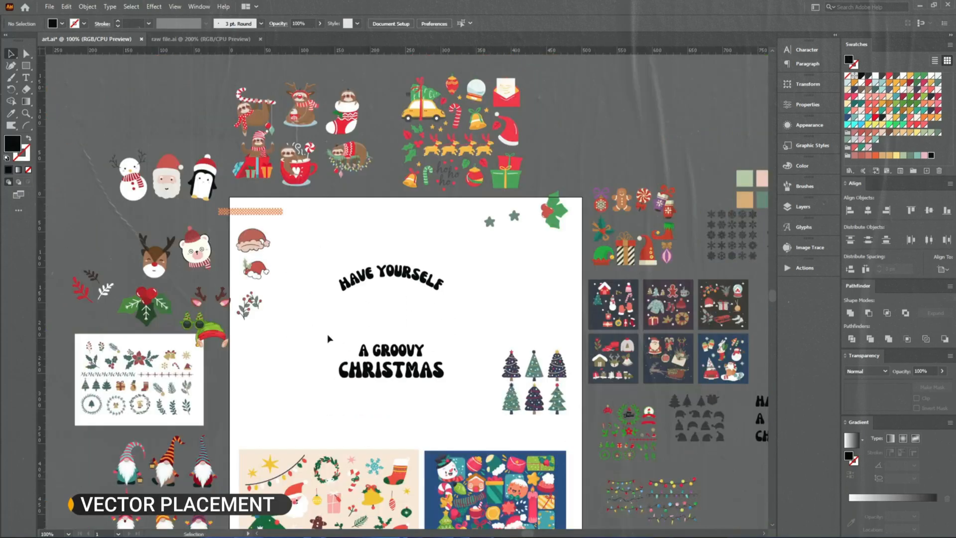
scroll(329, 339, down, 6)
drag(306, 356, 472, 272)
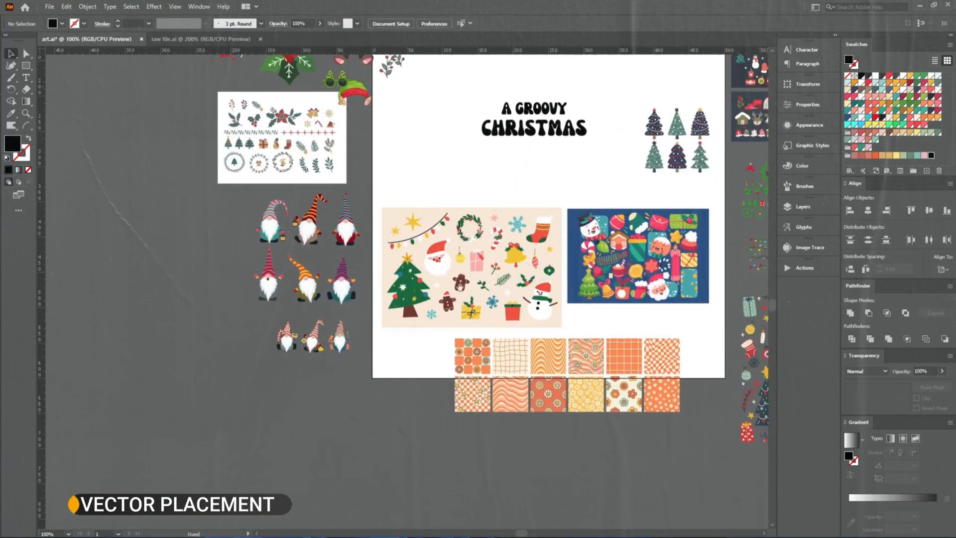
click(340, 345)
key(ctrl+plus)
key(ctrl+plus)
click(287, 338)
key(ctrl+minus)
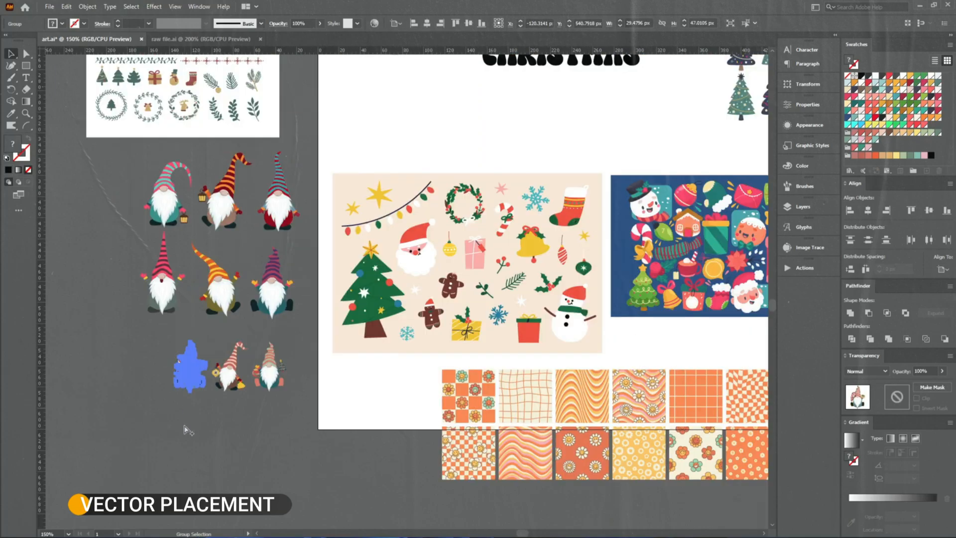
click(184, 423)
drag(188, 377, 527, 145)
drag(592, 139, 457, 256)
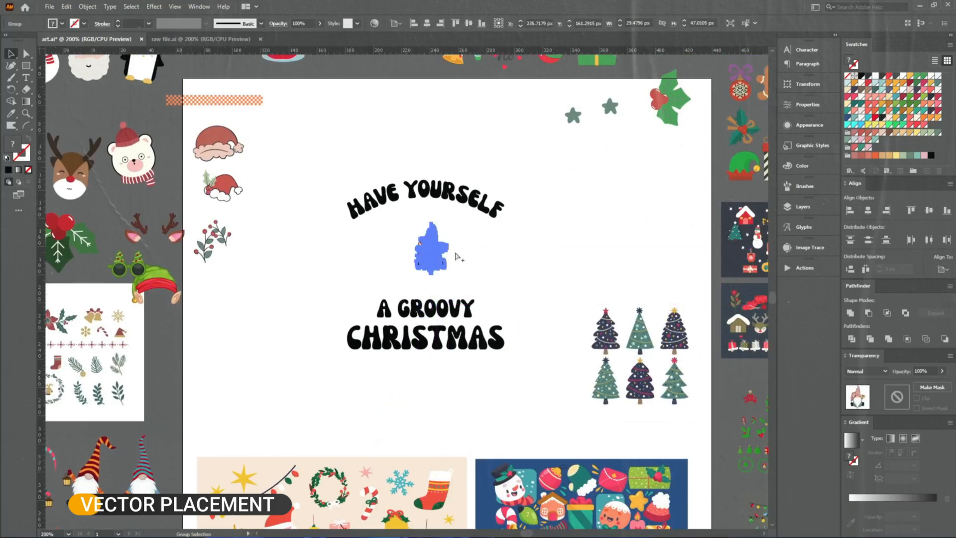
- Align the gnome and "A GROOVY" on their horizontal centers
scroll(457, 257, up, 2)
shift+click(487, 366)
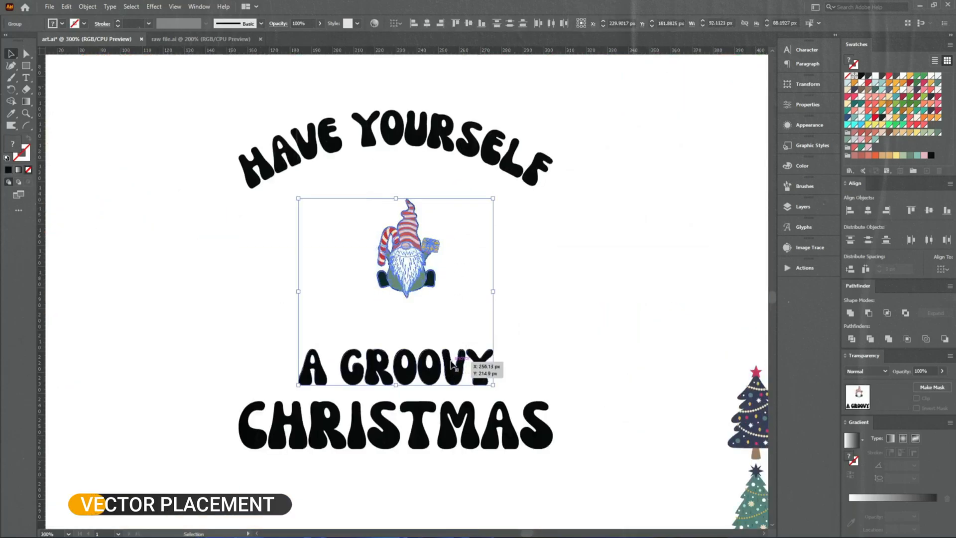
click(427, 23)
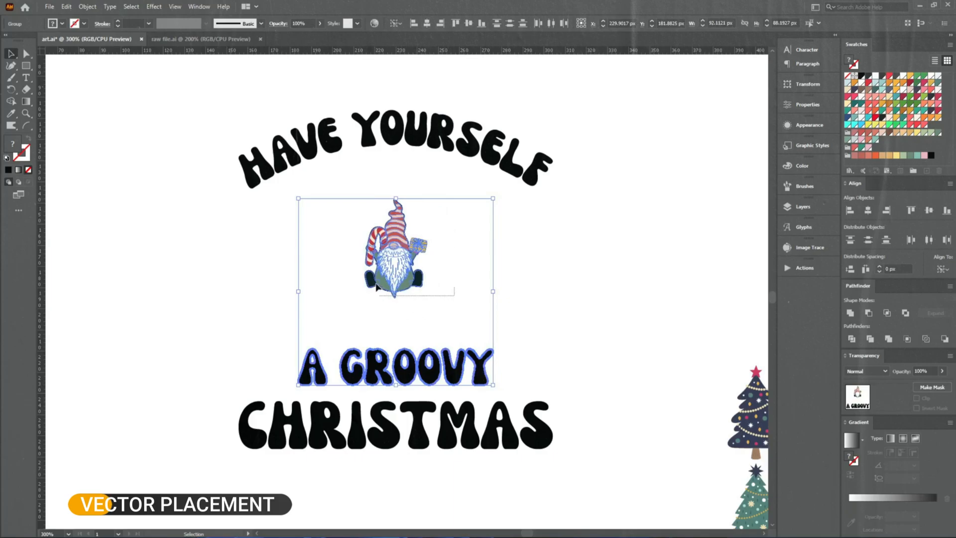
- Enlarge the gnome proportionally to fill the gap between the arched "HAVE YOURSELF" and "A GROOVY"
click(393, 291)
drag(395, 297, 396, 345)
drag(395, 198, 399, 150)
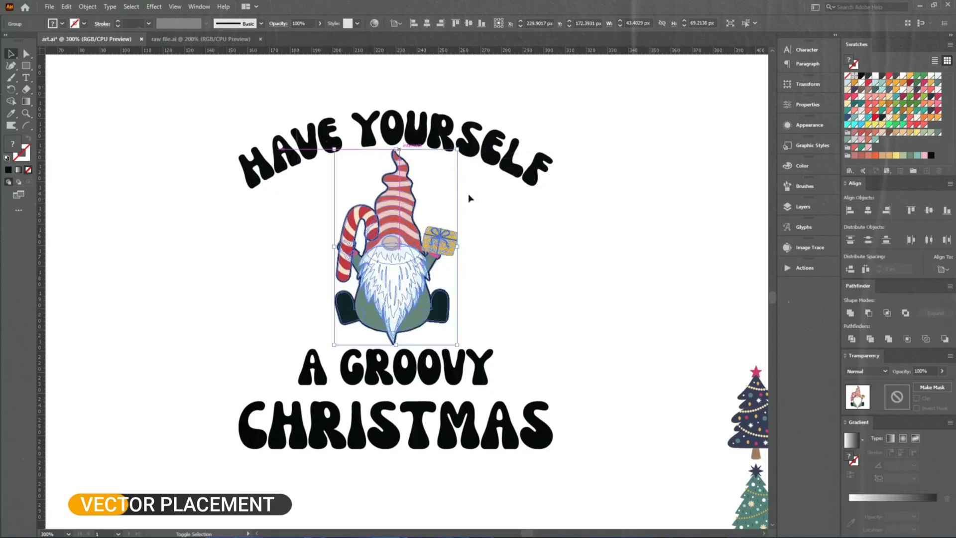
drag(394, 344, 394, 350)
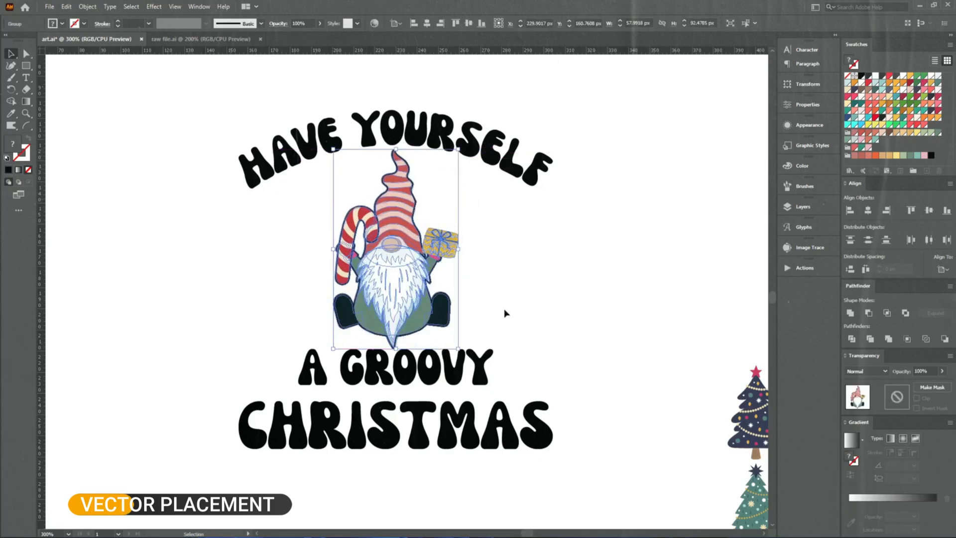
- Place a copy of the navy tree with the pink star beside the gnome's gift and align its right edge with "CHRISTMAS"
click(507, 314)
drag(519, 312, 427, 273)
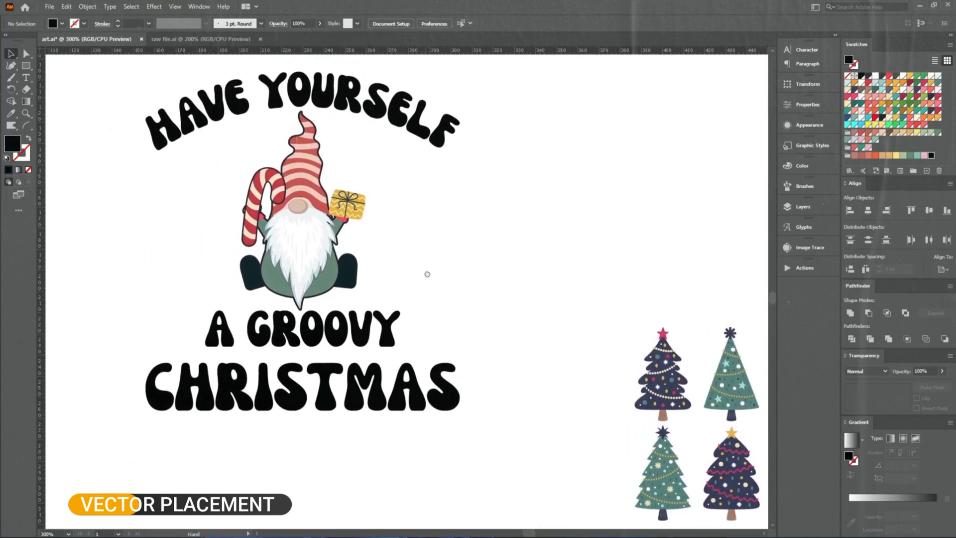
drag(686, 396, 433, 247)
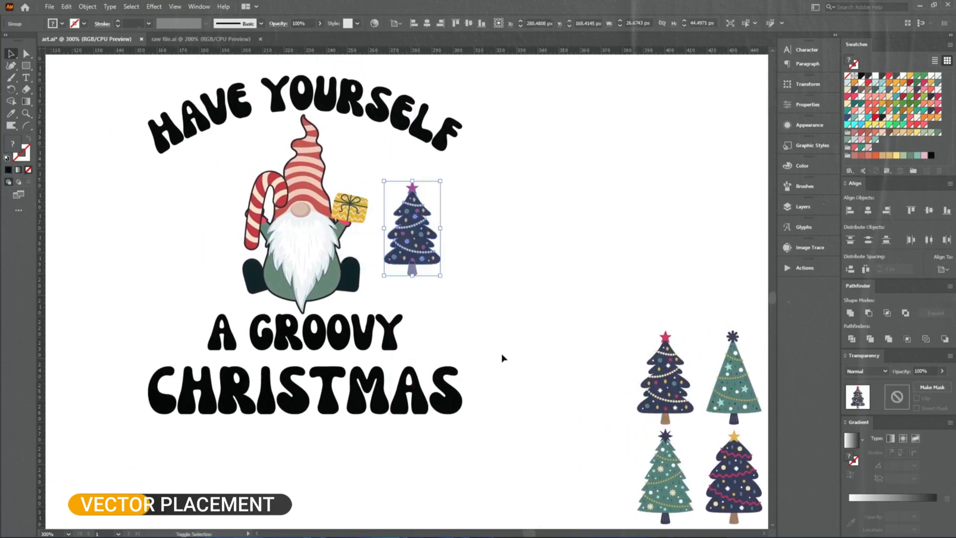
shift+click(448, 391)
click(441, 24)
drag(509, 212, 441, 267)
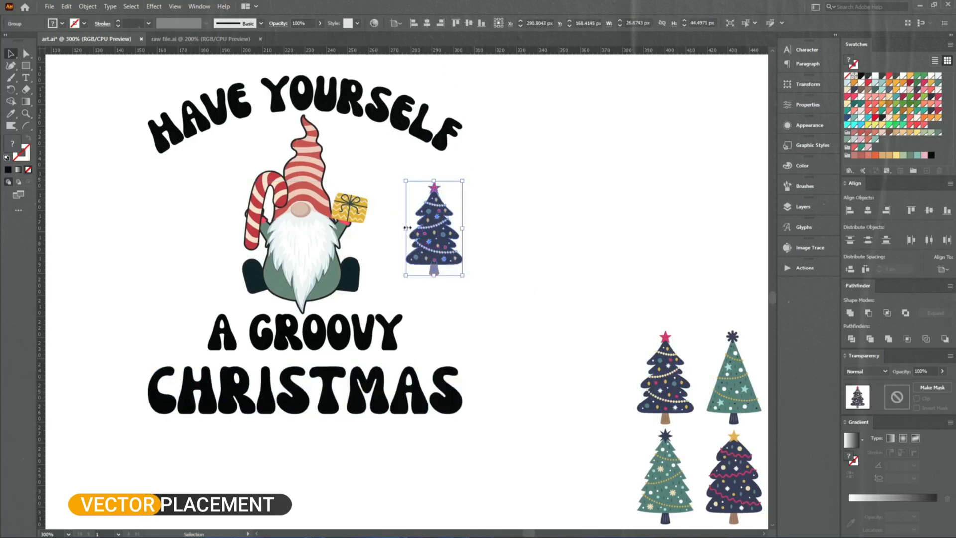
- Enlarge the copied navy tree and move it toward the gnome so that it sits behind the gift and boot
drag(407, 227, 355, 246)
scroll(351, 244, up, 2)
drag(456, 263, 423, 268)
scroll(504, 316, up, 3)
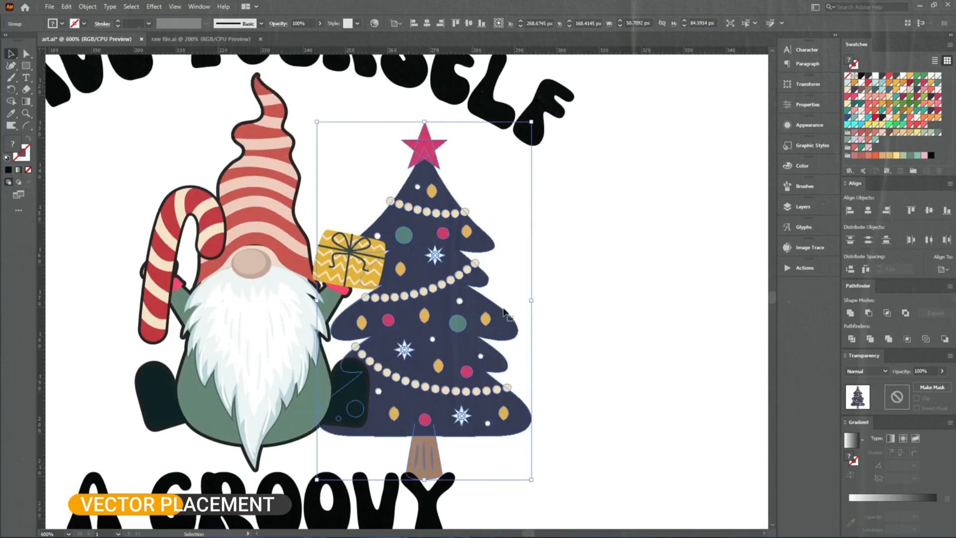
- Adjust the navy tree's position and resize it proportionally to about 50 by 83 mm, fitting it above "A GROOVY"
drag(533, 300, 546, 300)
key(Up)
key(Up)
key(Up)
key(Up)
key(Up)
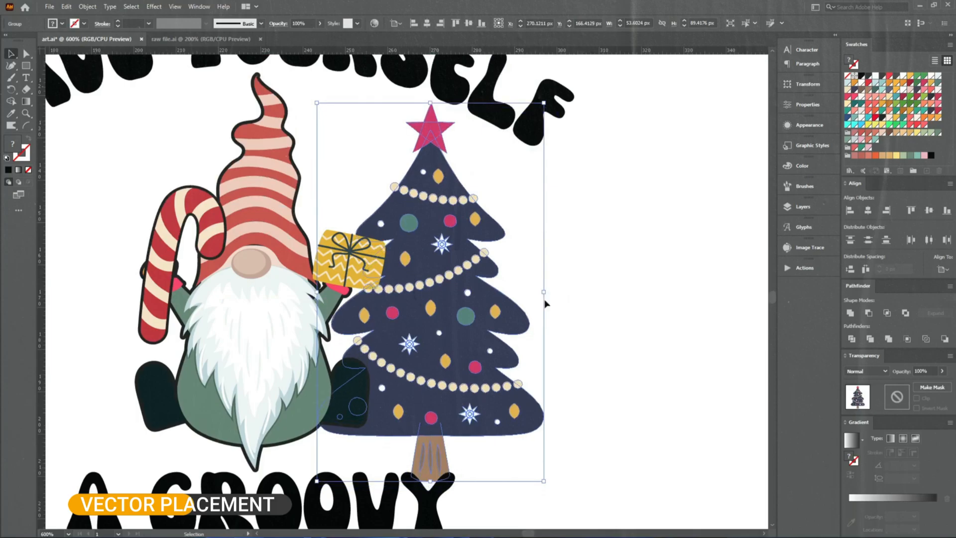
drag(543, 90, 528, 106)
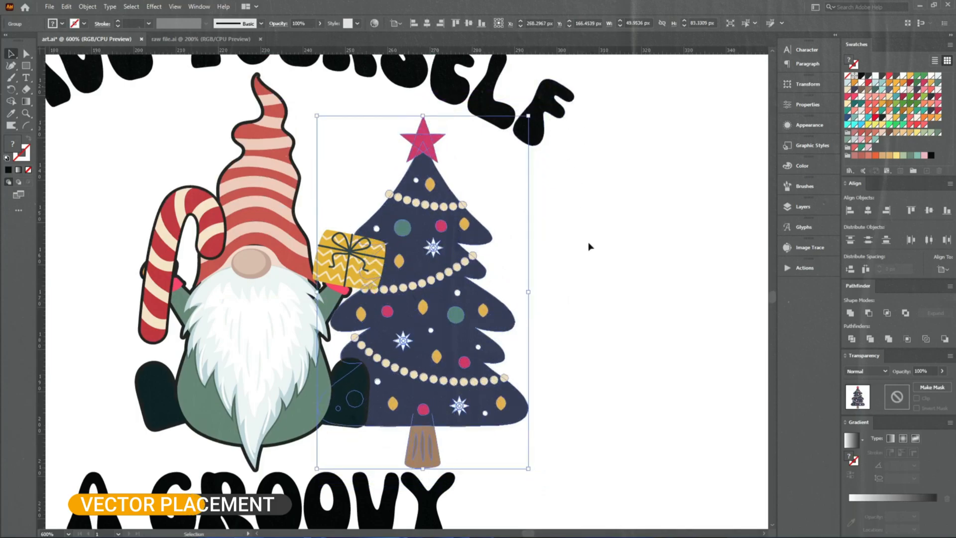
click(592, 240)
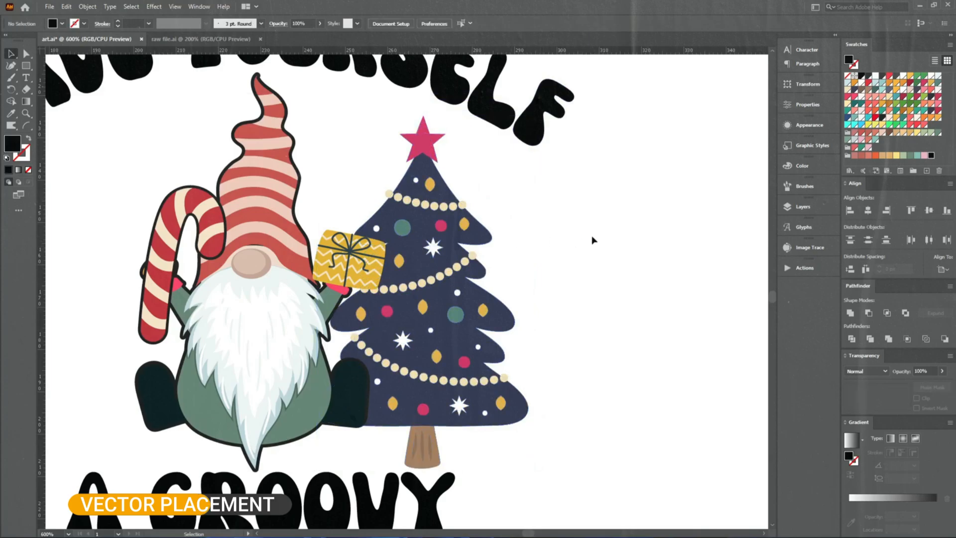
- Place a copy of the green tree with pale snowflakes on the gnome's candy-cane side and align its bottom with the navy tree
scroll(590, 240, down, 1)
scroll(440, 229, right, 1)
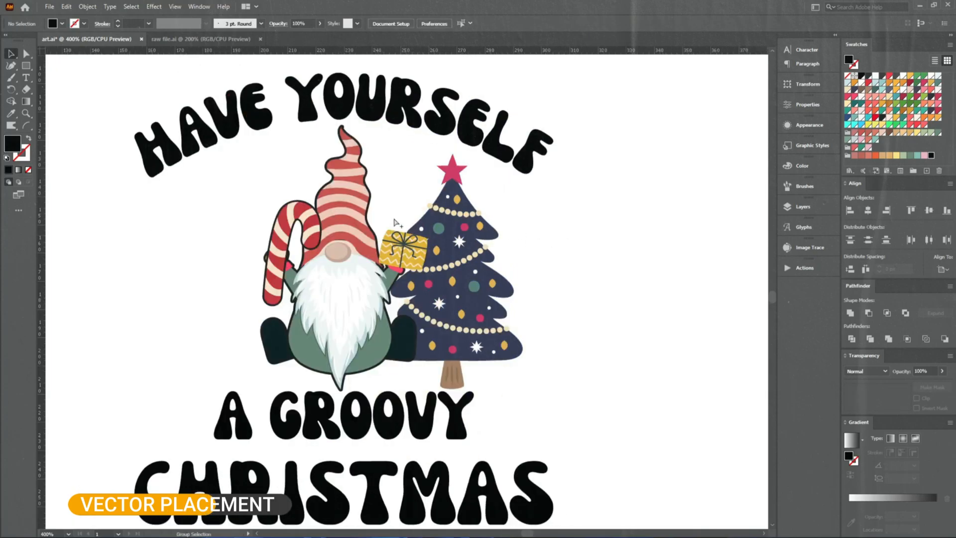
scroll(393, 222, down, 1)
drag(594, 324, 537, 264)
drag(661, 457, 223, 209)
shift+click(389, 236)
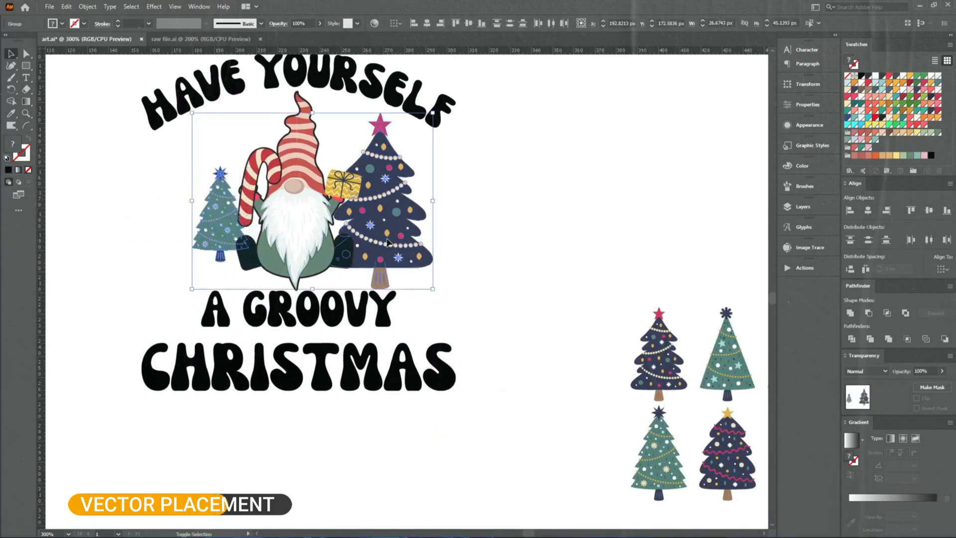
click(480, 28)
click(478, 94)
- Enlarge the green tree proportionally to about 50 by 84 mm so that it matches the navy tree beside the gnome
click(222, 229)
drag(220, 194, 244, 111)
click(506, 228)
click(198, 234)
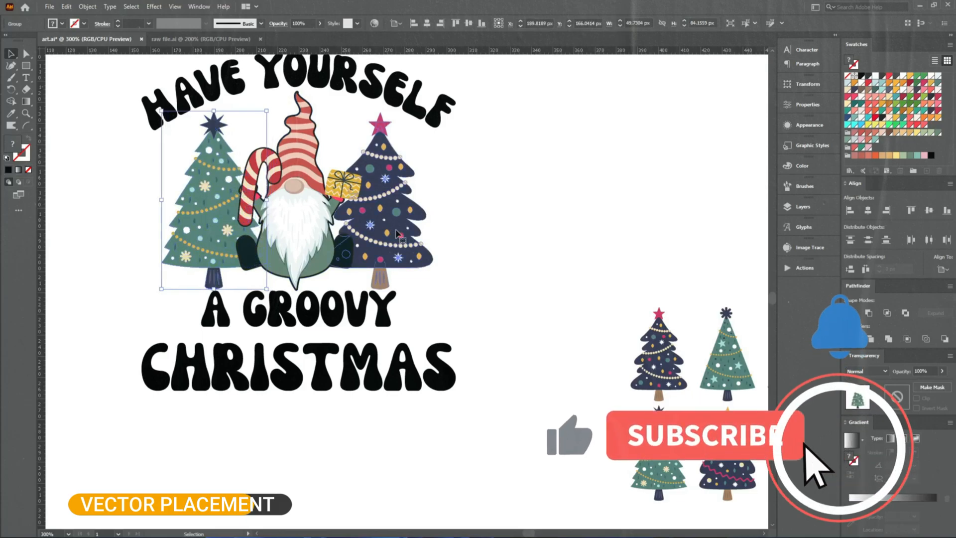
- Group the two trees beside the gnome and center the group horizontally on "CHRISTMAS"
shift+click(374, 233)
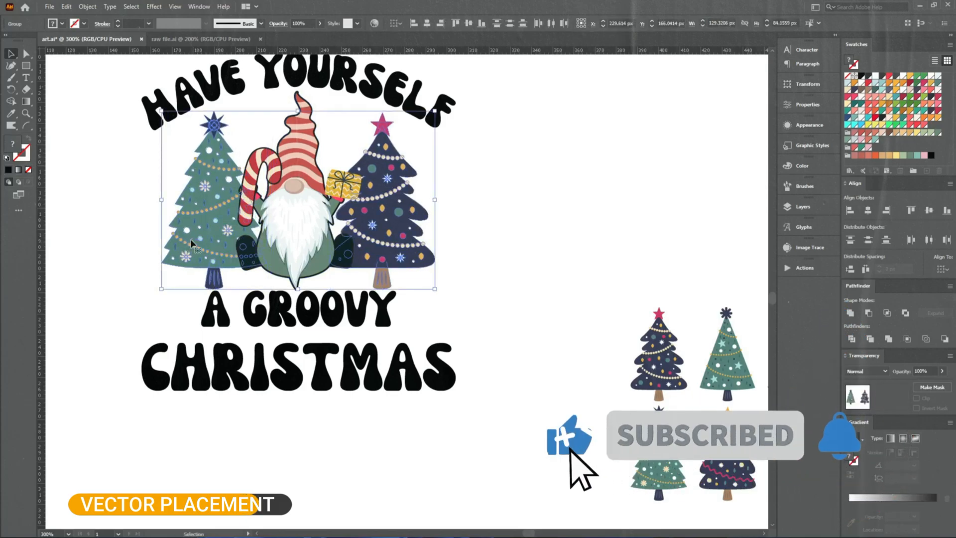
key(ctrl+g)
drag(404, 412, 449, 383)
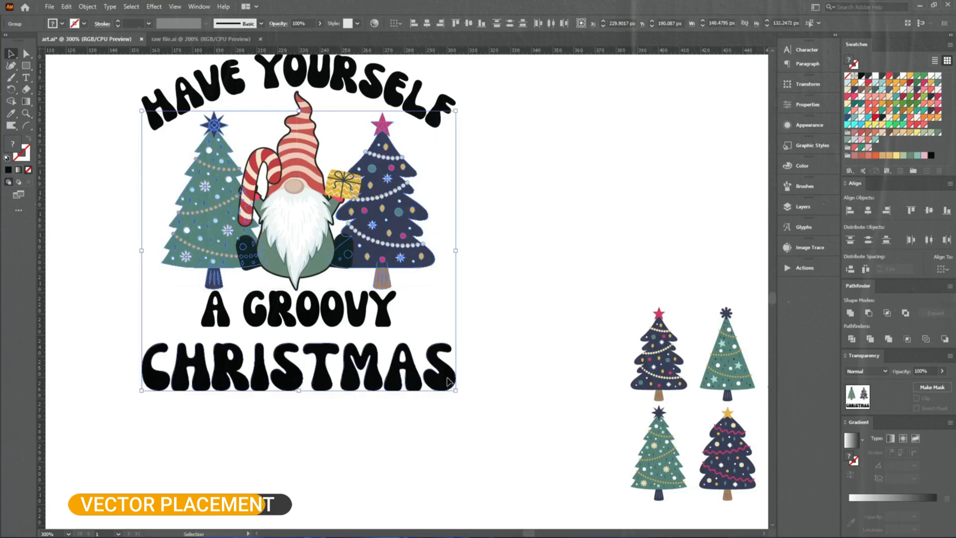
click(526, 217)
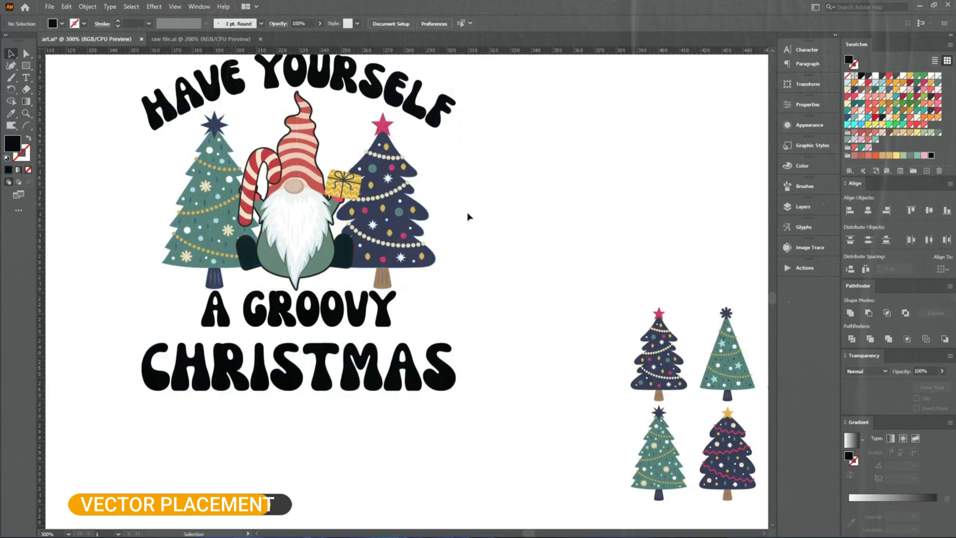
- Examine the placement of the gnome and trees between the text lines, up close and as a whole design
scroll(333, 166, up, 1)
click(309, 245)
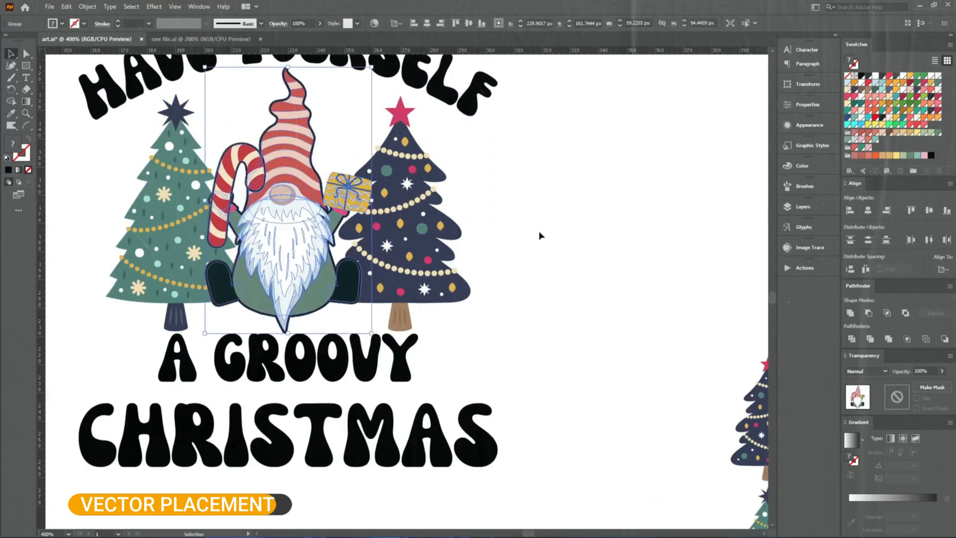
key(ctrl+shift+a)
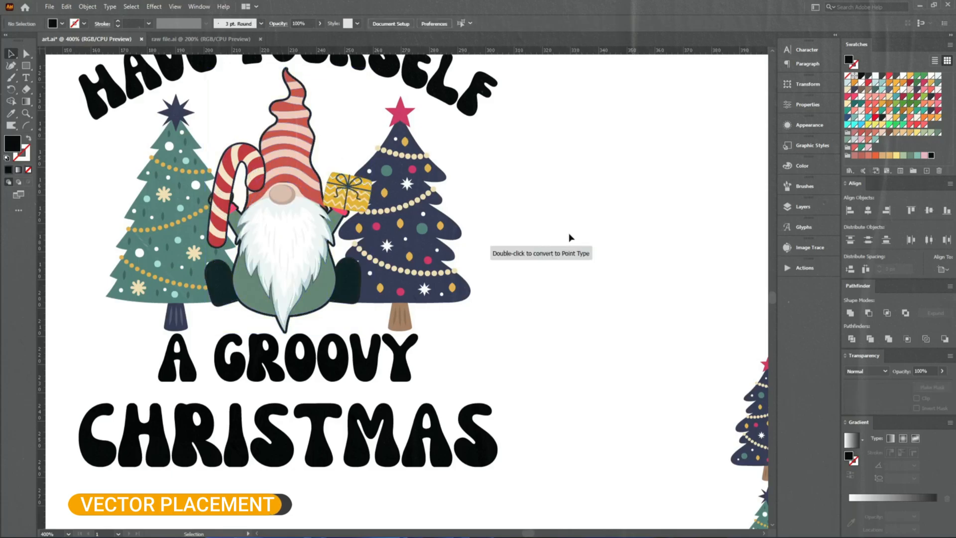
scroll(241, 297, up, 2)
scroll(213, 300, down, 1)
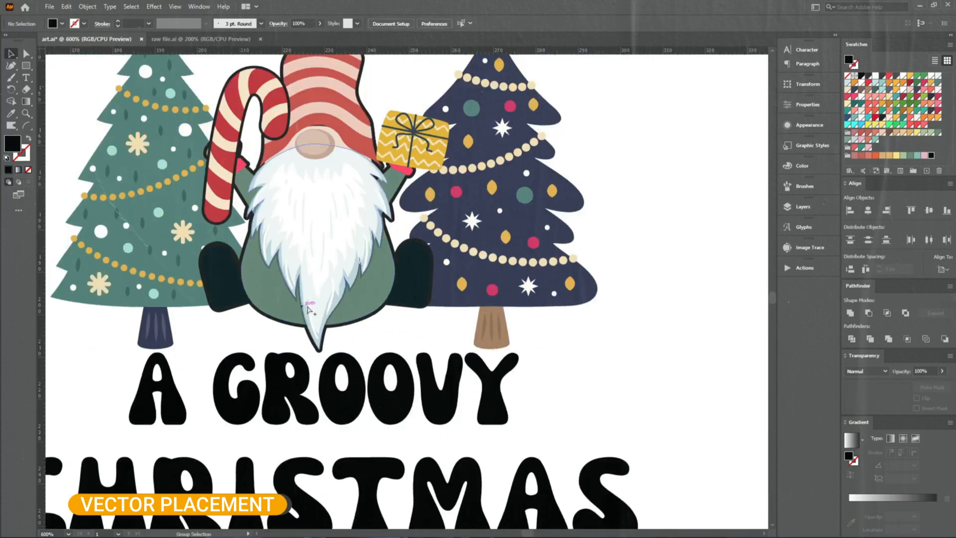
scroll(597, 274, down, 1)
drag(647, 234, 586, 291)
scroll(555, 279, down, 1)
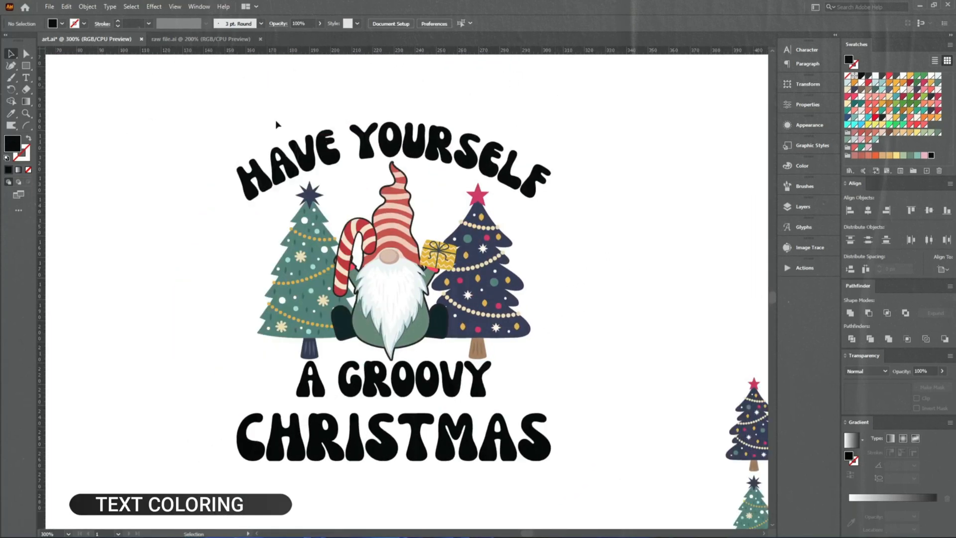
- Try coloring the "T" of "CHRISTMAS" pale pink and its "I" golden yellow with colors sampled from the swatches
click(317, 162)
drag(193, 427, 201, 405)
click(321, 486)
scroll(323, 485, up, 2)
drag(318, 480, 358, 388)
click(505, 476)
key(i)
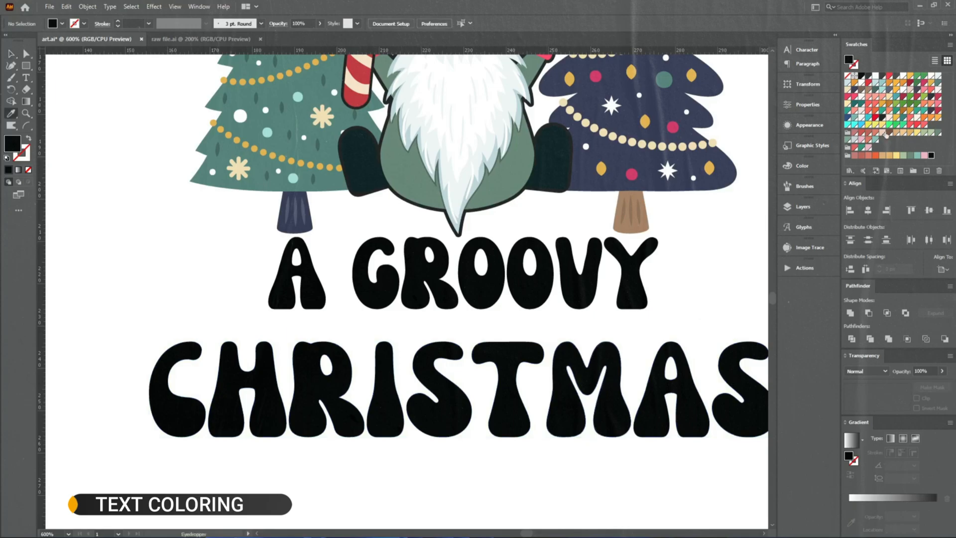
click(881, 133)
click(505, 368)
click(889, 155)
click(376, 366)
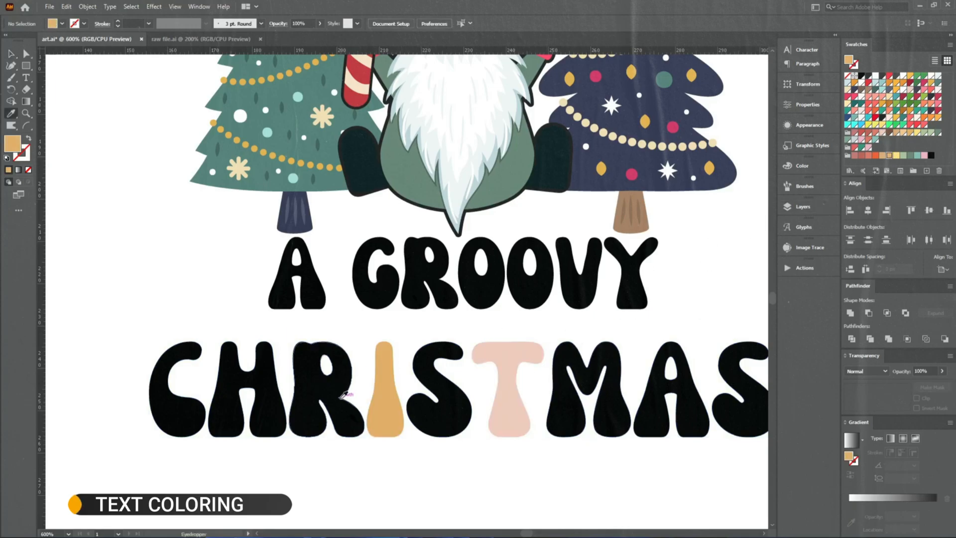
- Undo the trial colors on the "T" and "I" of "CHRISTMAS"
key(ctrl+z)
key(ctrl+z)
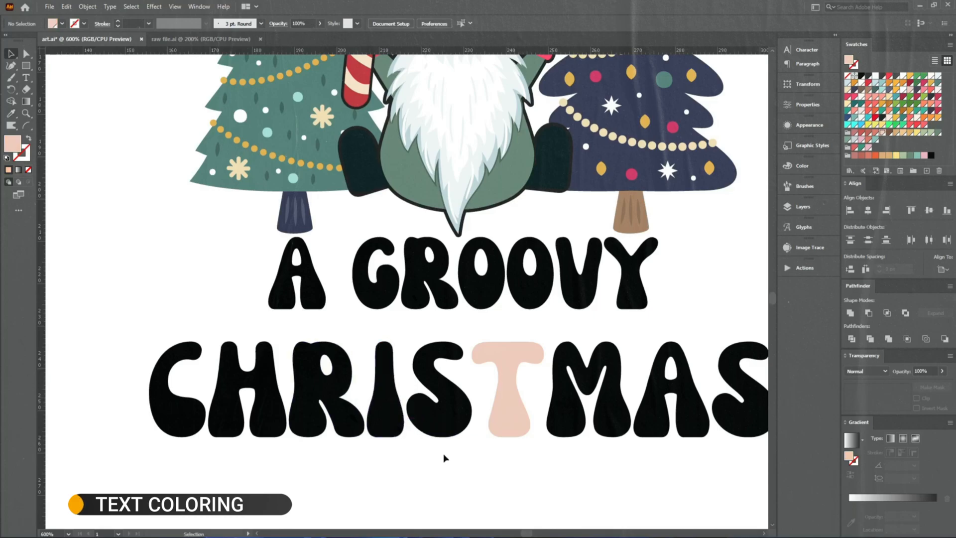
key(ctrl+z)
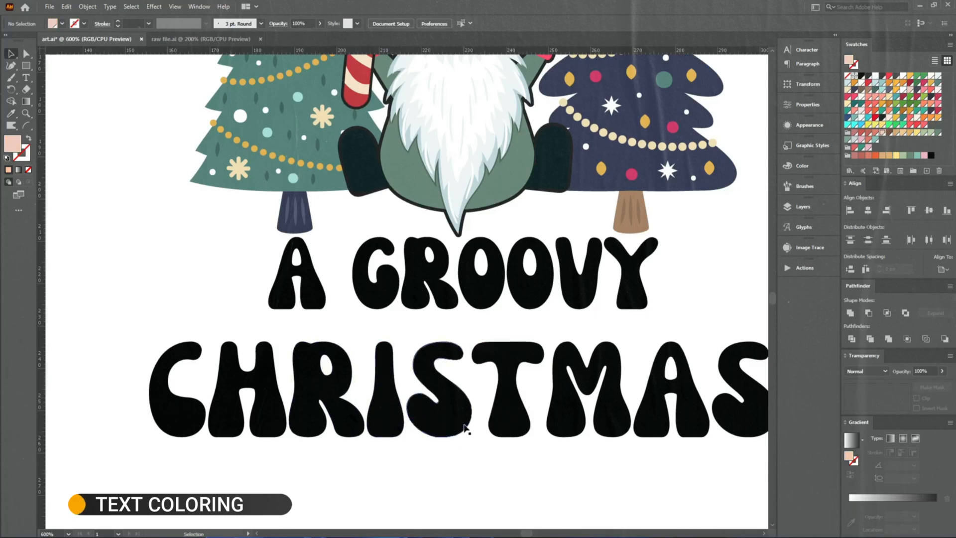
- Nudge "CHRISTMAS" up slightly to bring it closer to "A GROOVY"
drag(406, 453, 481, 406)
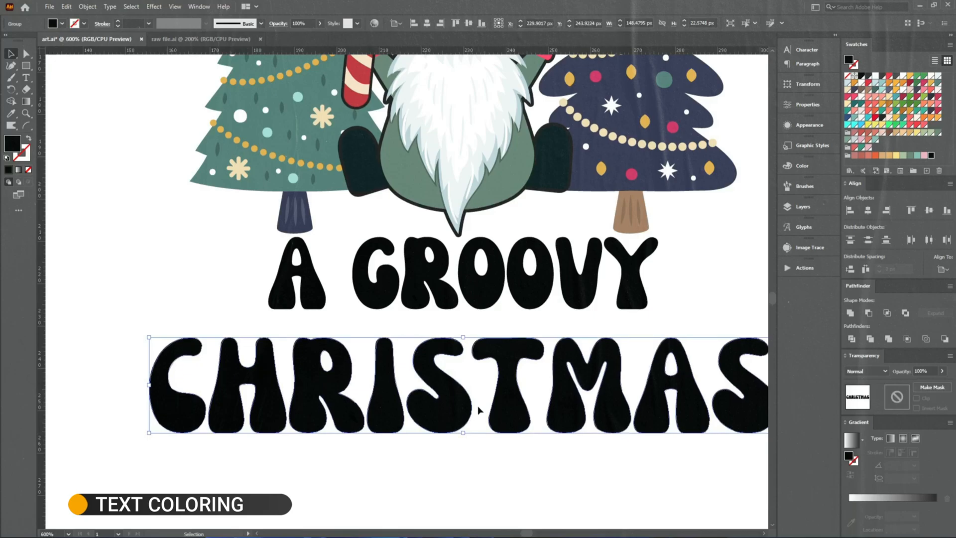
key(Up)
key(Up)
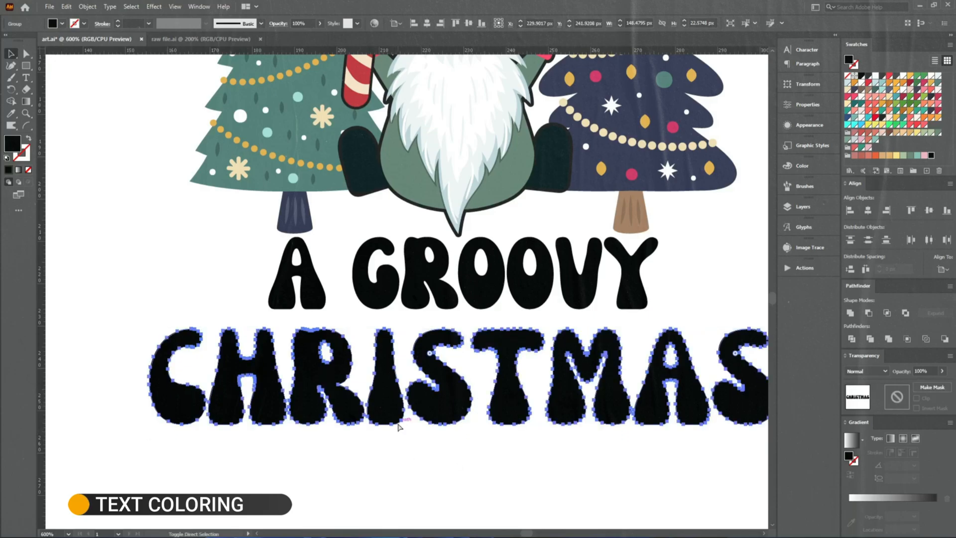
- Offset the "CHRISTMAS" paths by 0.7 px with round joins and fill the offset shapes with coral red
key(ctrl+alt+o)
click(586, 224)
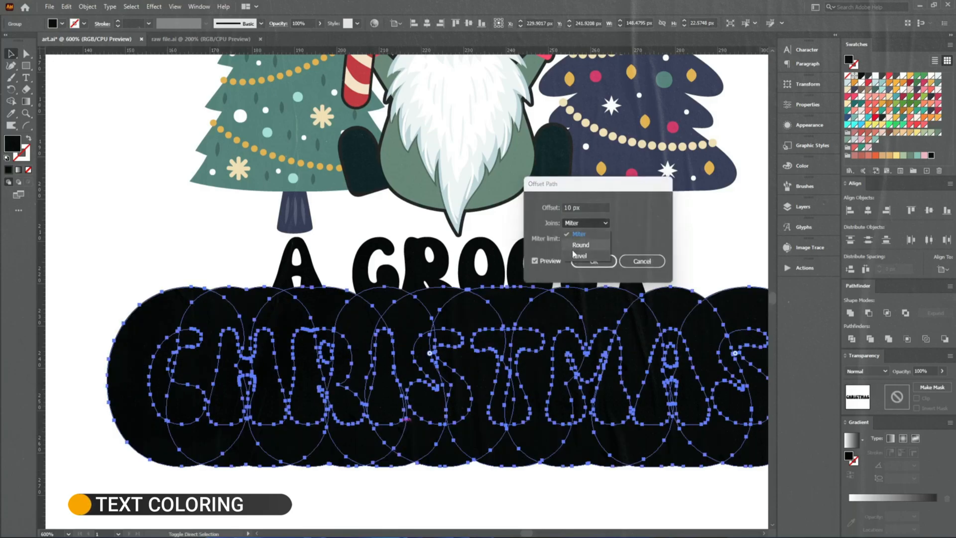
click(577, 244)
click(577, 208)
key(Down)
key(Down)
key(Down)
key(Down)
key(Down)
key(Down)
key(Down)
key(Down)
key(Down)
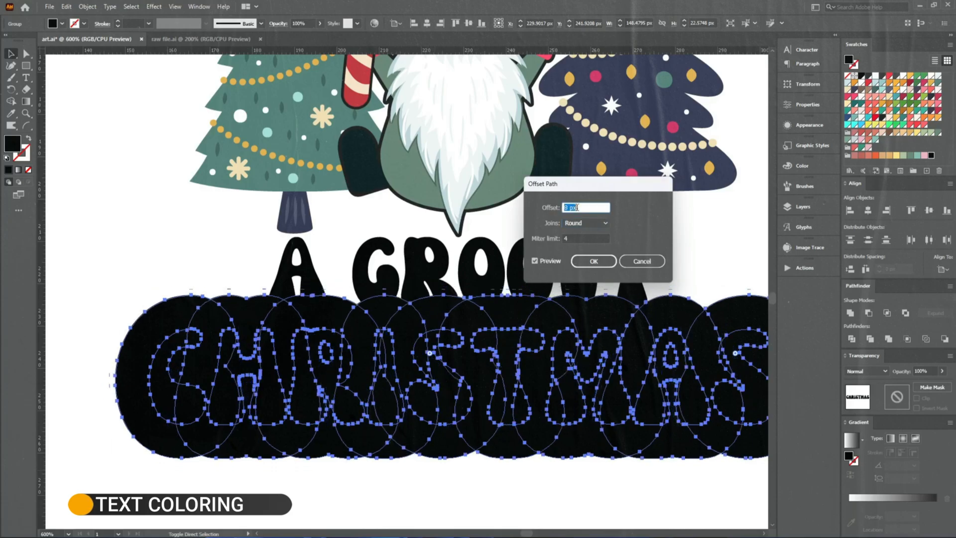
key(Down)
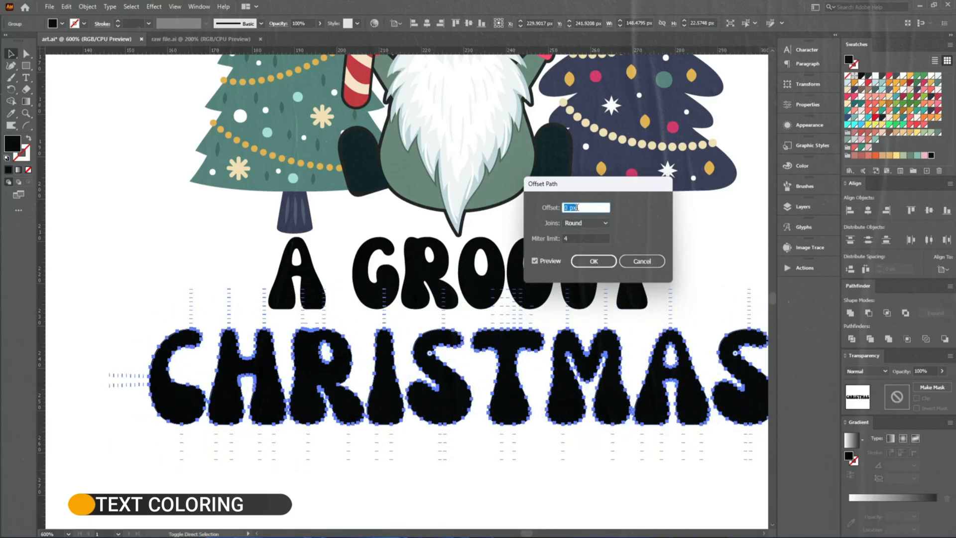
text(0.7)
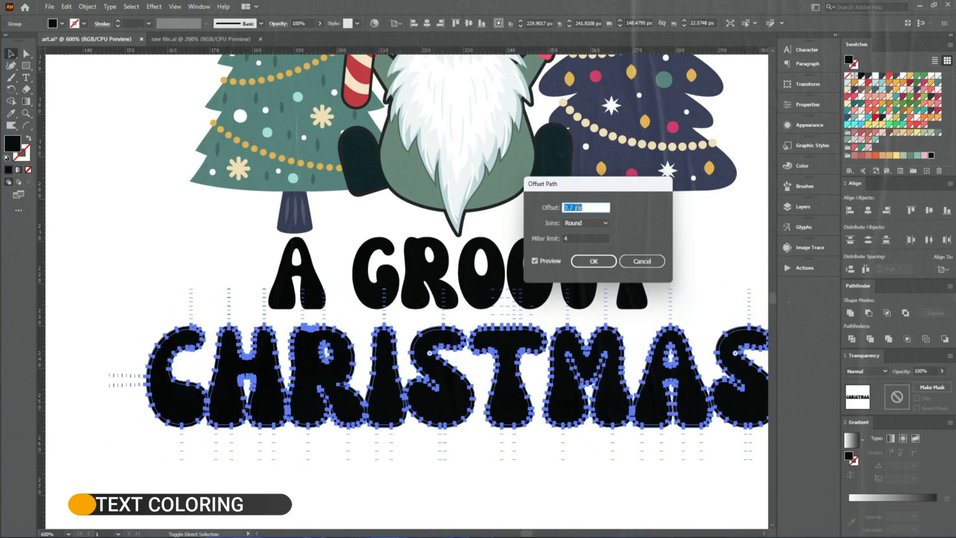
click(585, 261)
key(v)
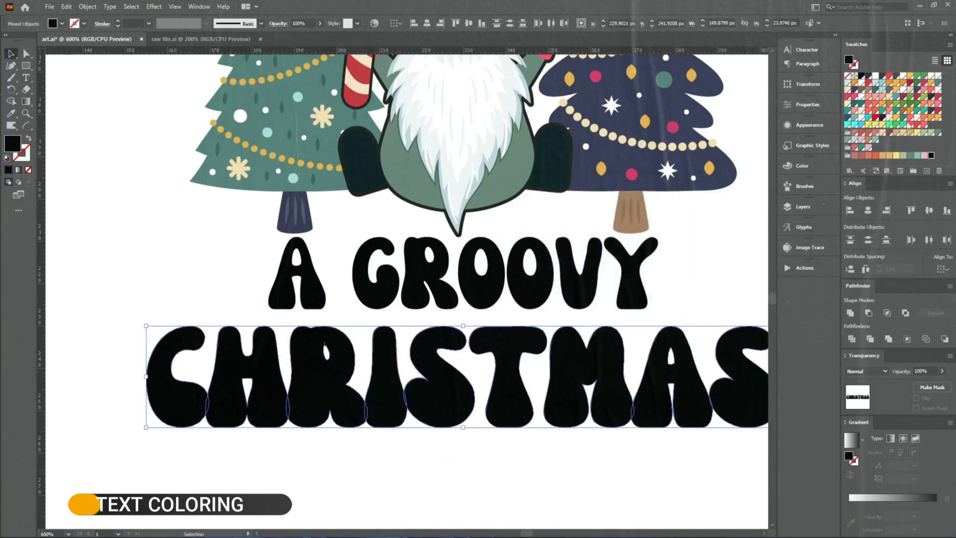
click(909, 119)
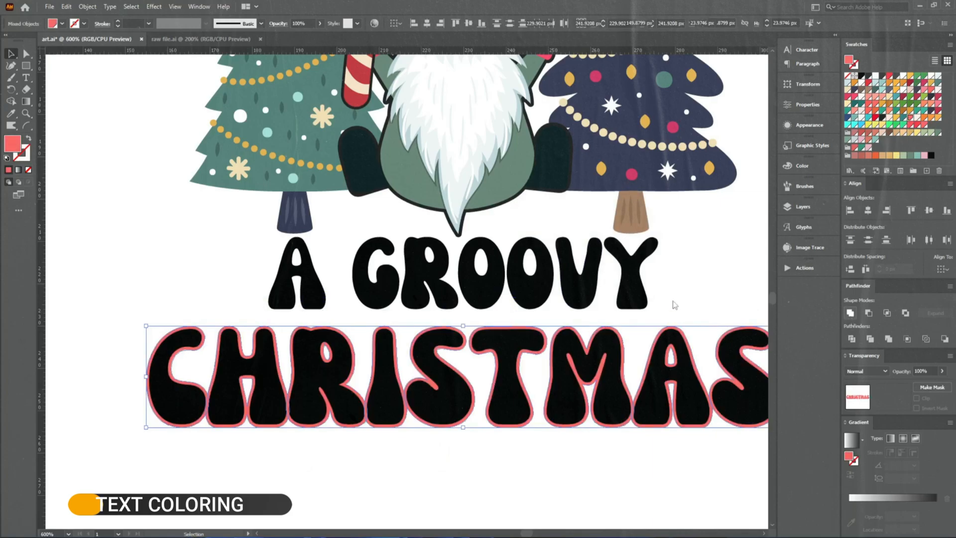
- Offset the "A GROOVY" paths by 0.7 px with round joins and fill the offset shapes with bright red
click(575, 270)
key(a)
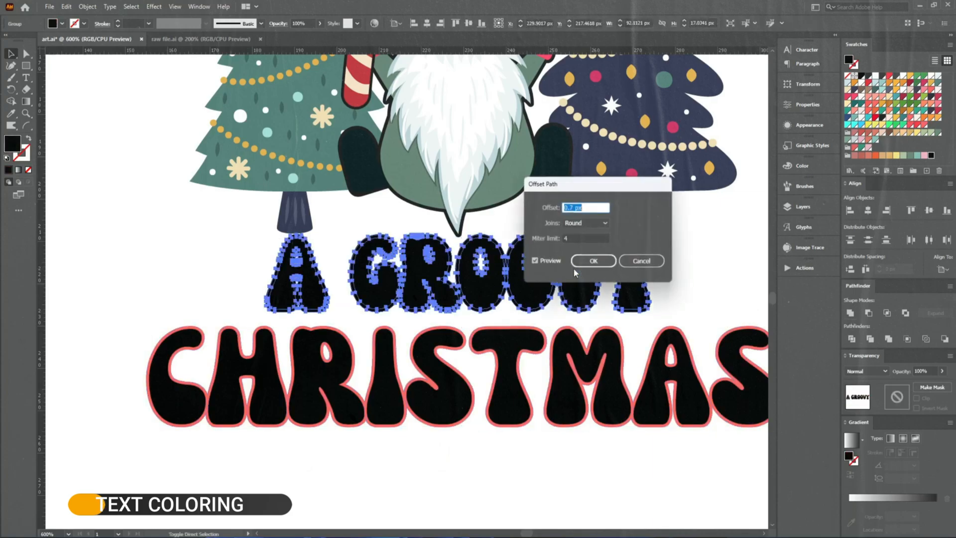
key(Return)
key(v)
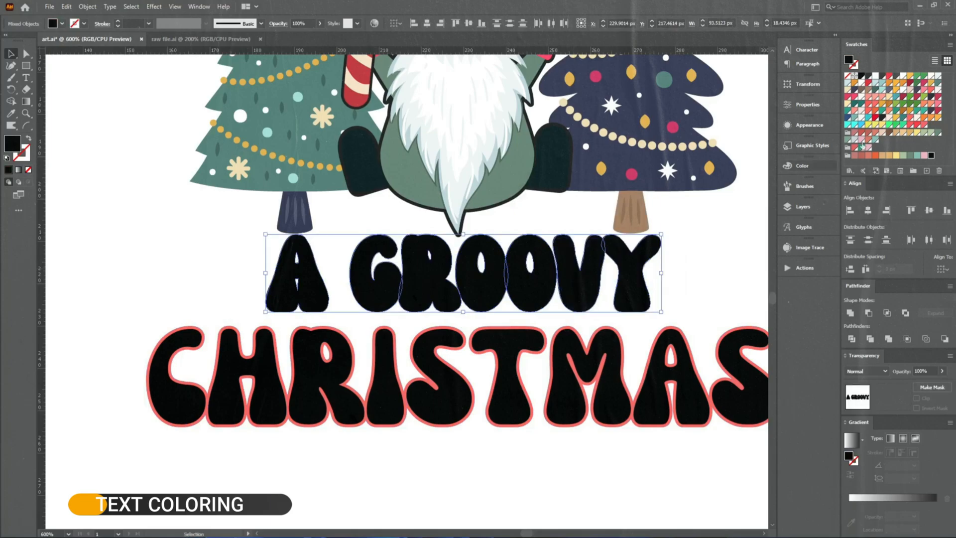
click(875, 117)
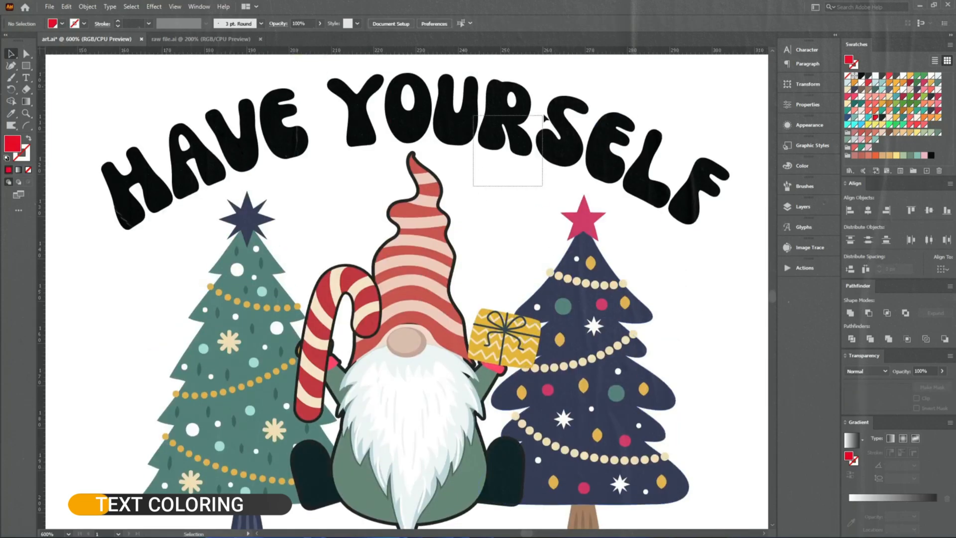
- Offset the arched "HAVE YOURSELF" paths with the same settings and unite the offset shapes in a salmon-pink fill
click(545, 118)
key(ctrl+alt+o)
key(Return)
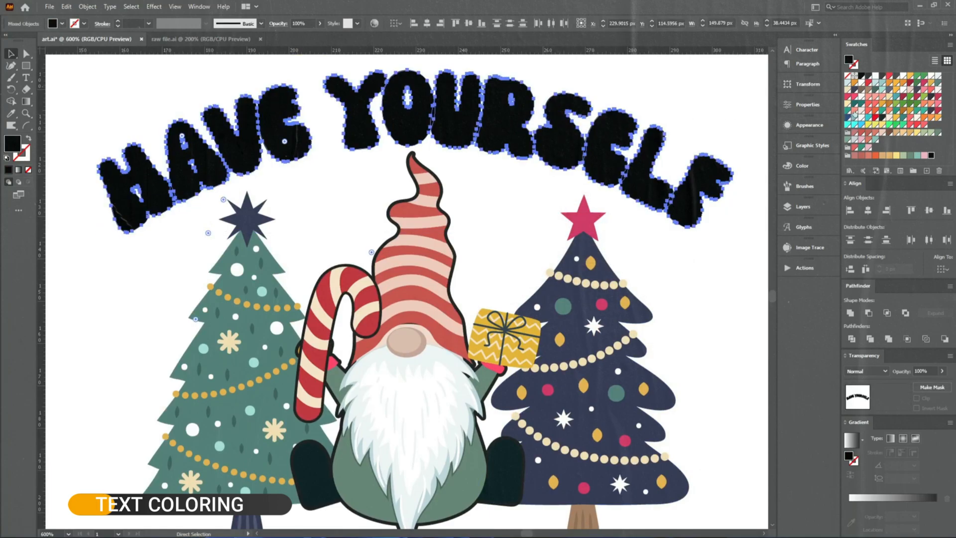
click(868, 97)
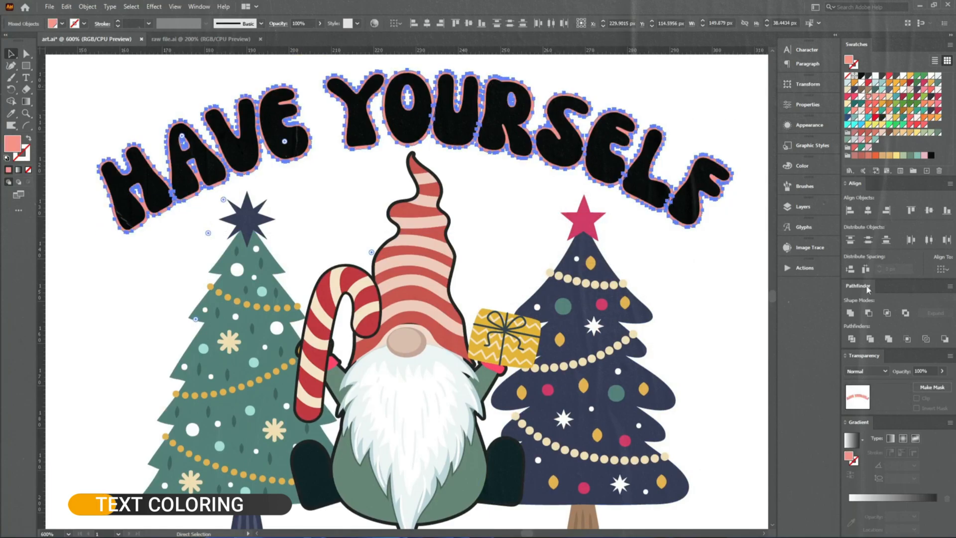
click(851, 311)
click(709, 281)
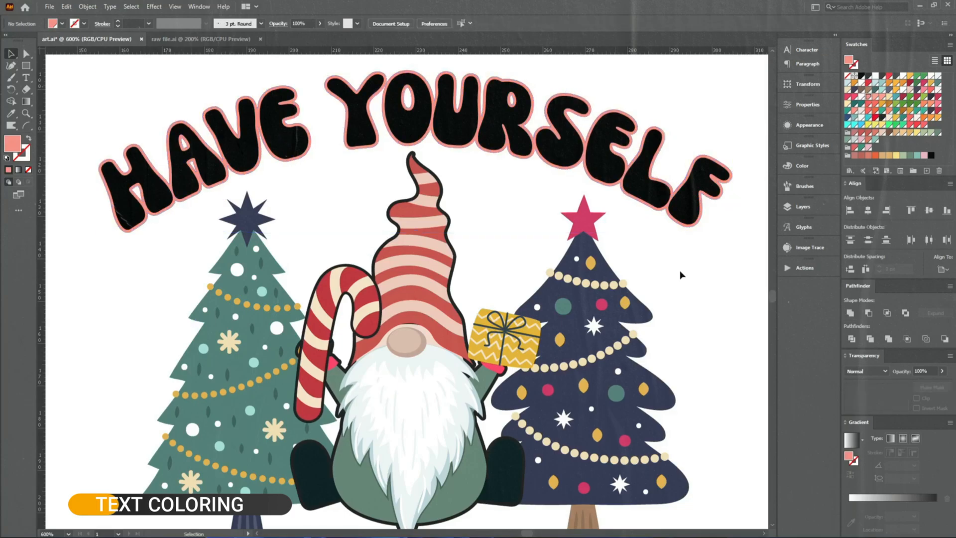
- Color the letters of "HAVE" individually from the swatches: H brick red, A light teal, V golden orange and E dark green
key(i)
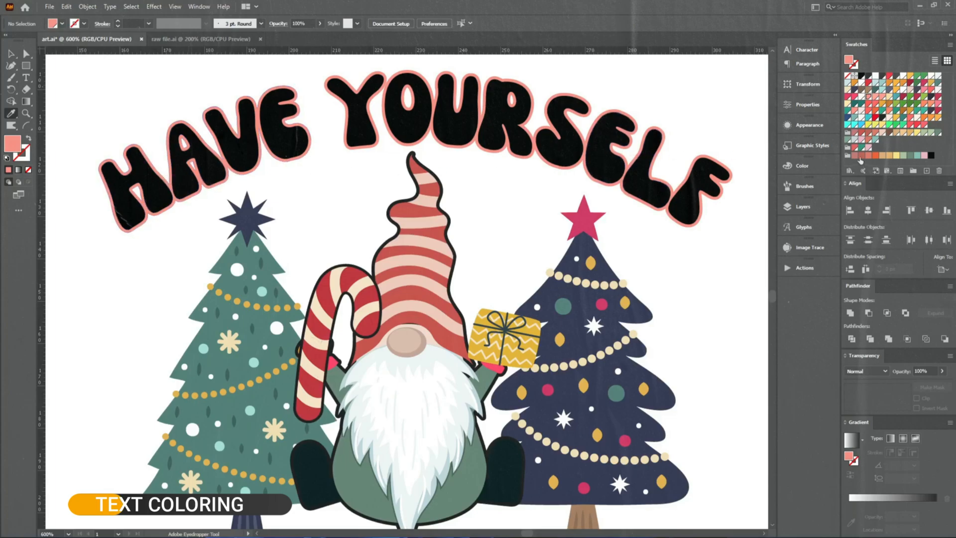
click(861, 156)
alt+click(153, 177)
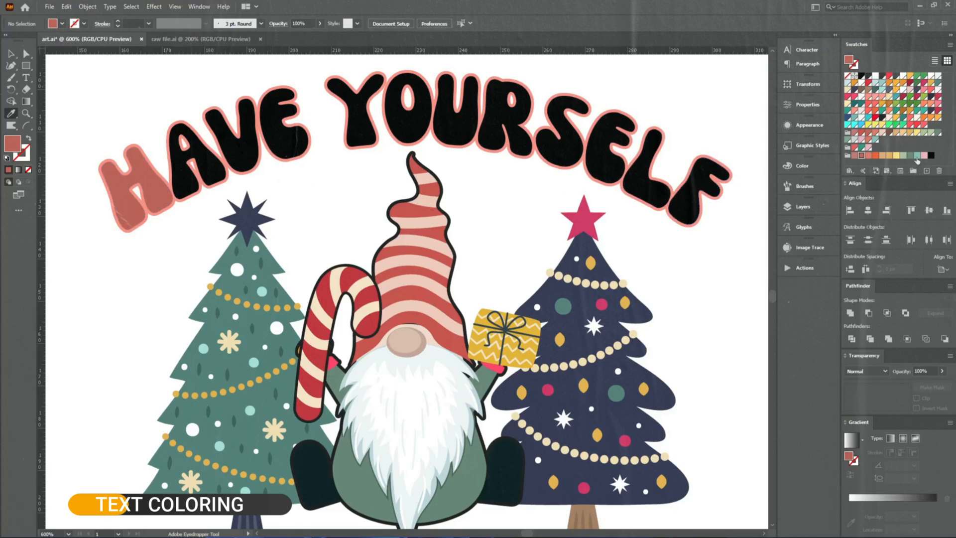
click(917, 156)
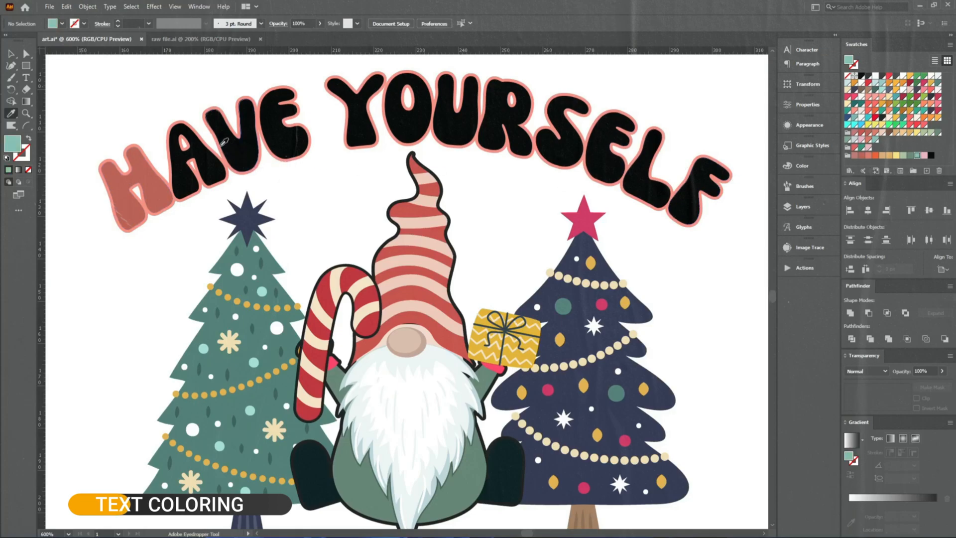
alt+click(204, 168)
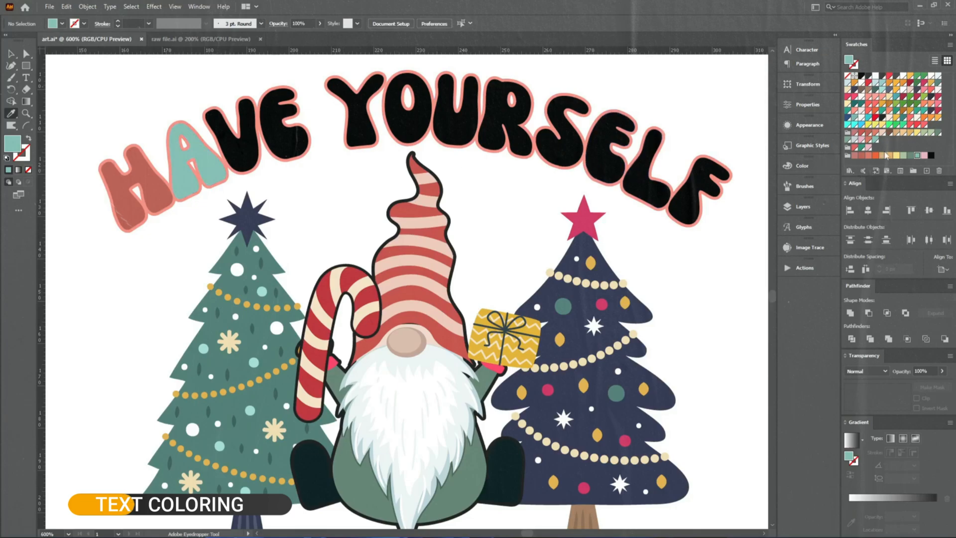
click(889, 155)
alt+click(237, 144)
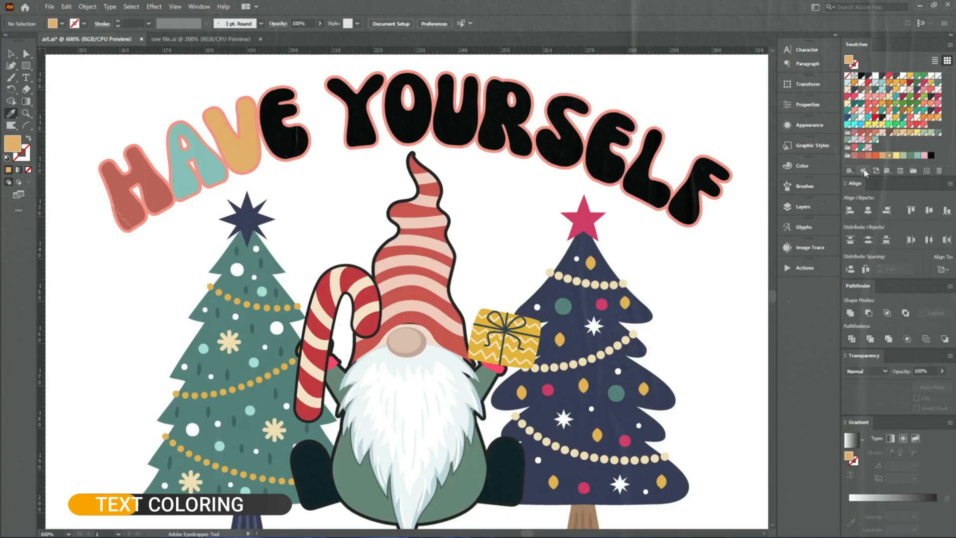
click(910, 155)
alt+click(292, 145)
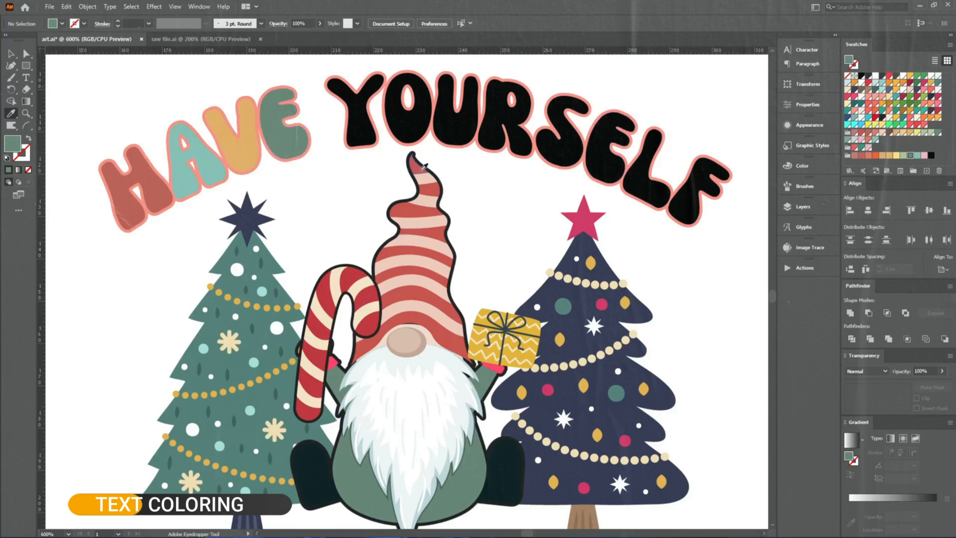
- Color the first four letters of "YOURSELF": Y pink, O golden orange, U brick red and R light teal
drag(512, 144, 431, 185)
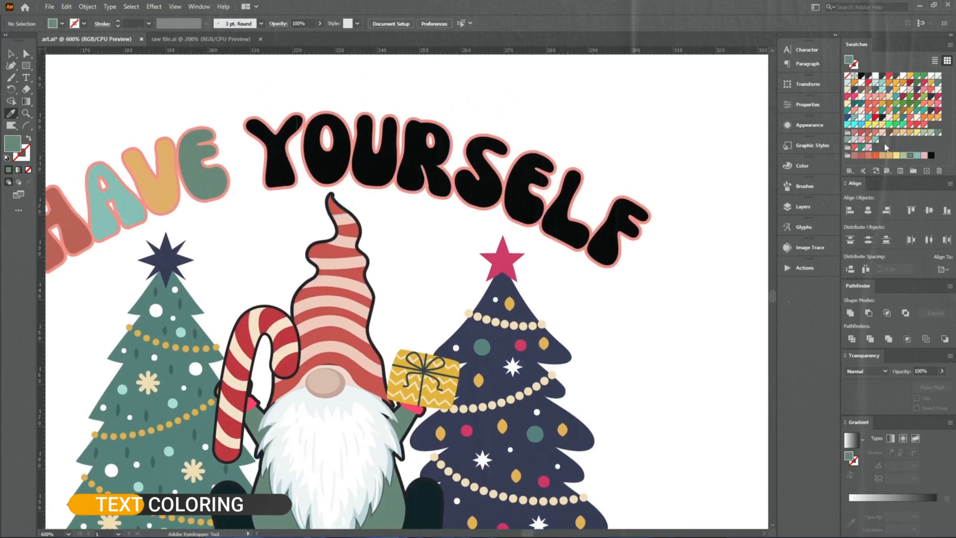
alt+click(267, 143)
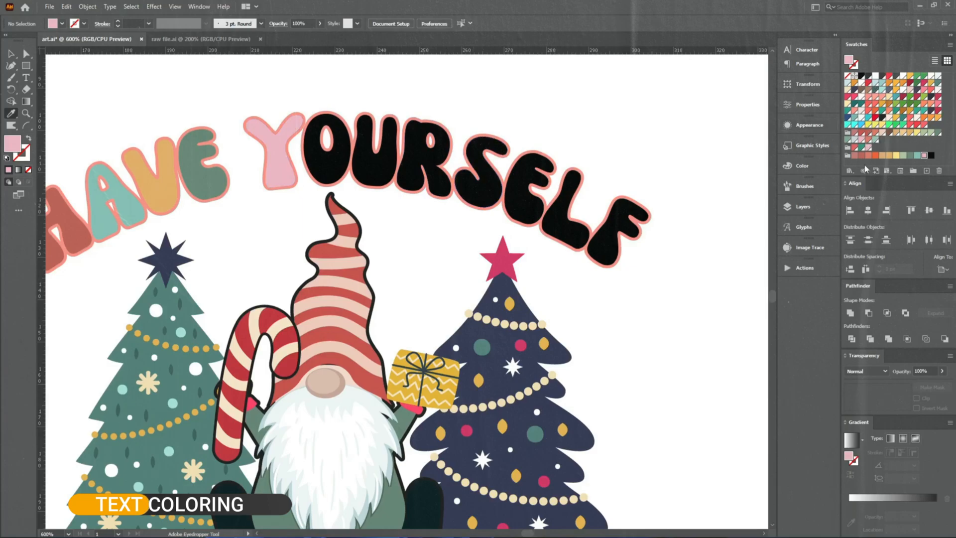
click(888, 156)
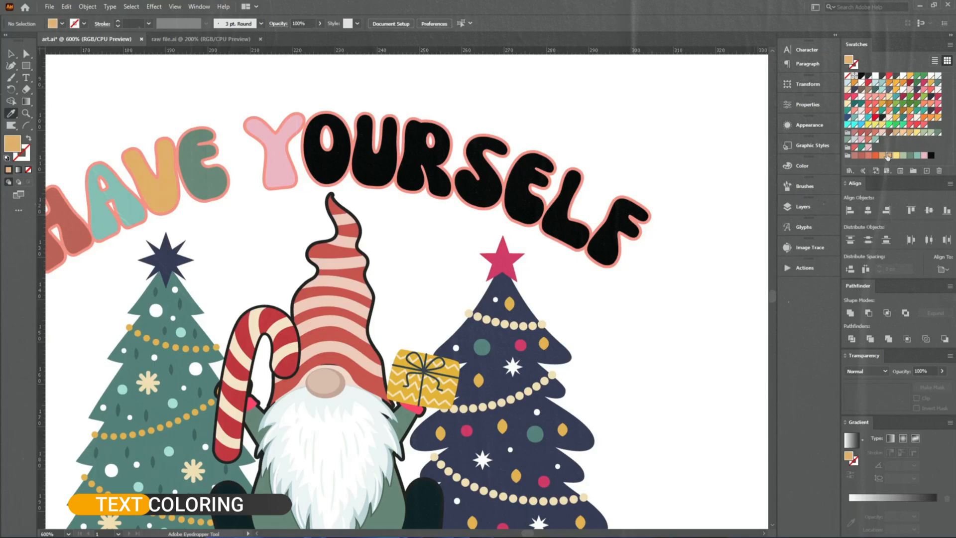
click(310, 163)
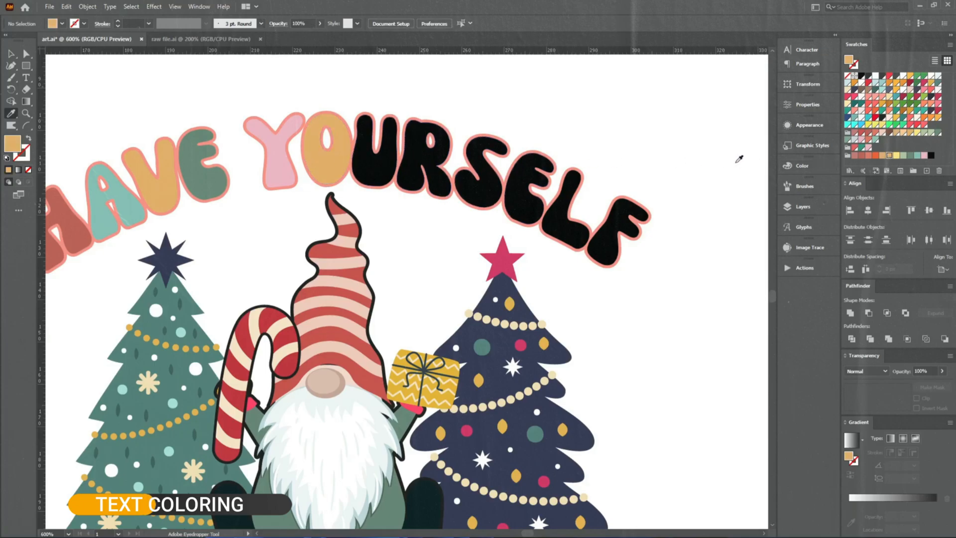
click(855, 156)
click(374, 149)
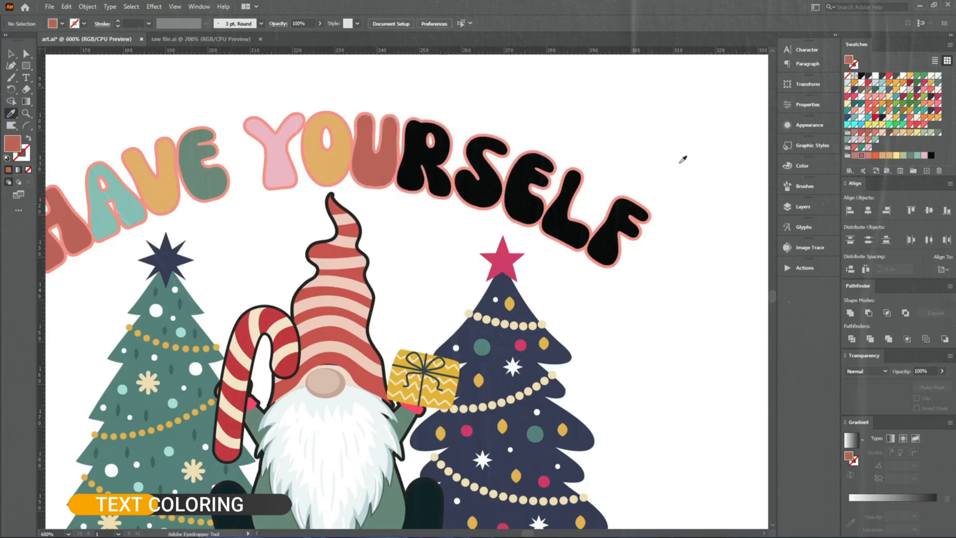
click(917, 156)
click(424, 162)
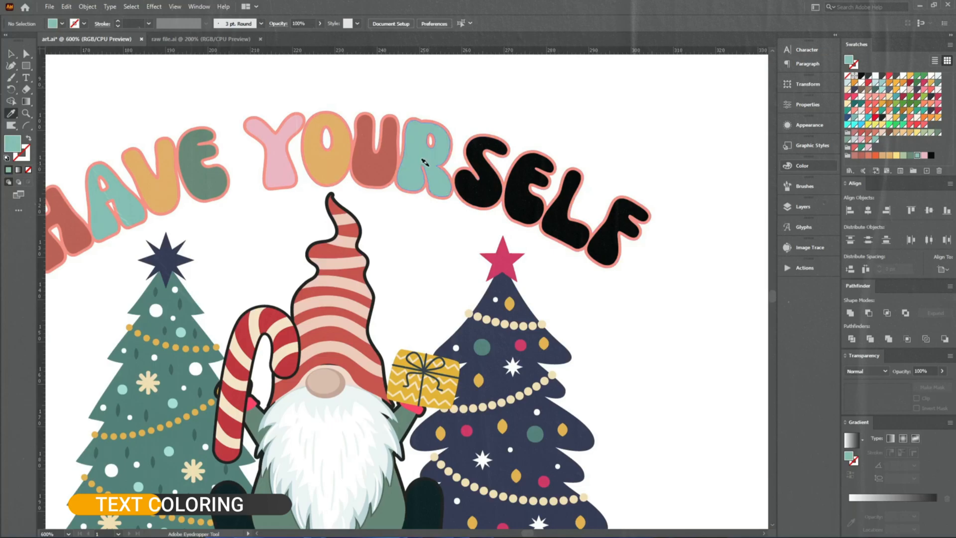
- Color the last four letters of "YOURSELF": S light green, E yellow, L brick red and F golden orange
click(903, 155)
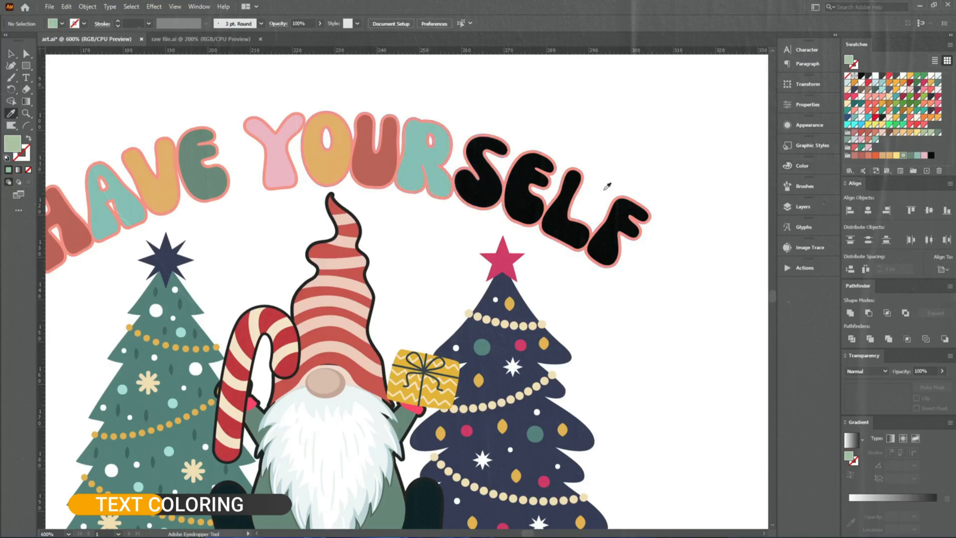
click(490, 192)
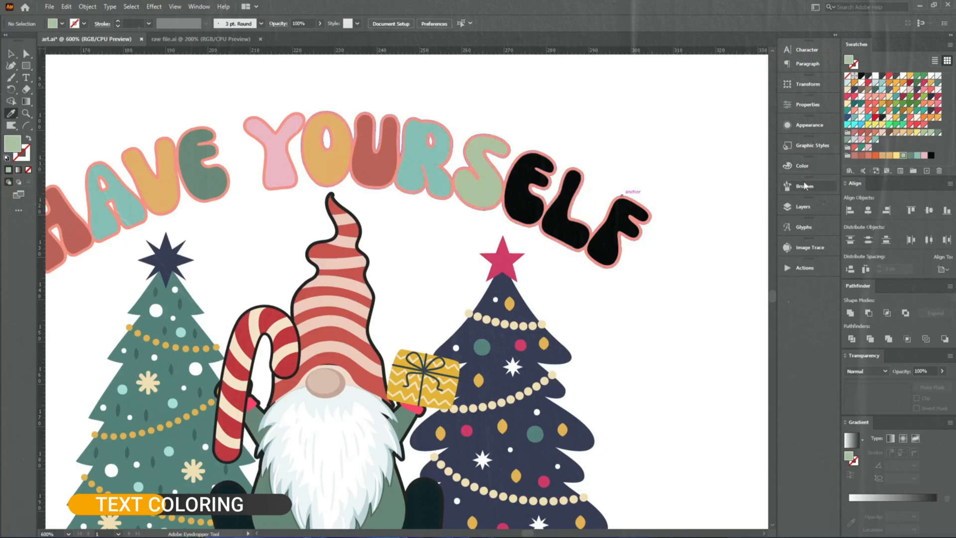
click(896, 155)
click(527, 189)
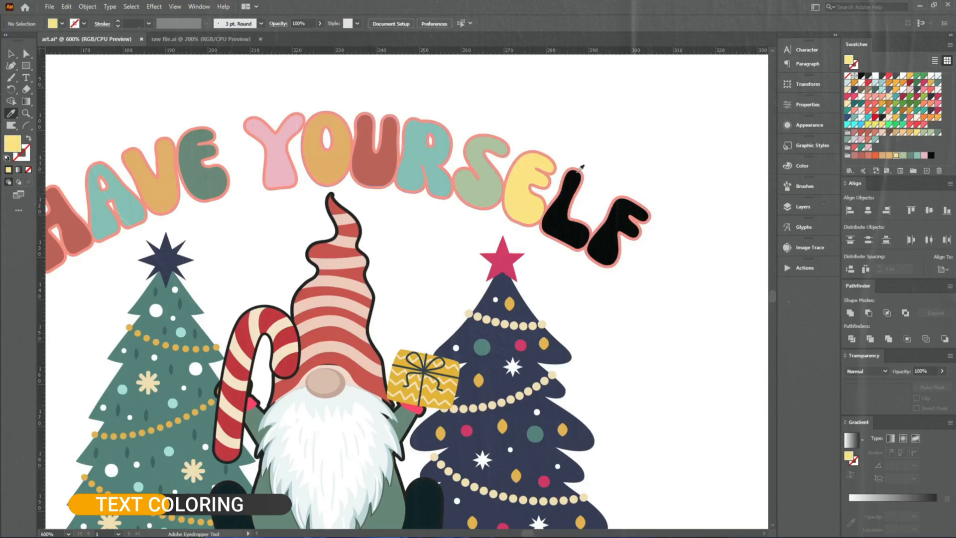
click(374, 175)
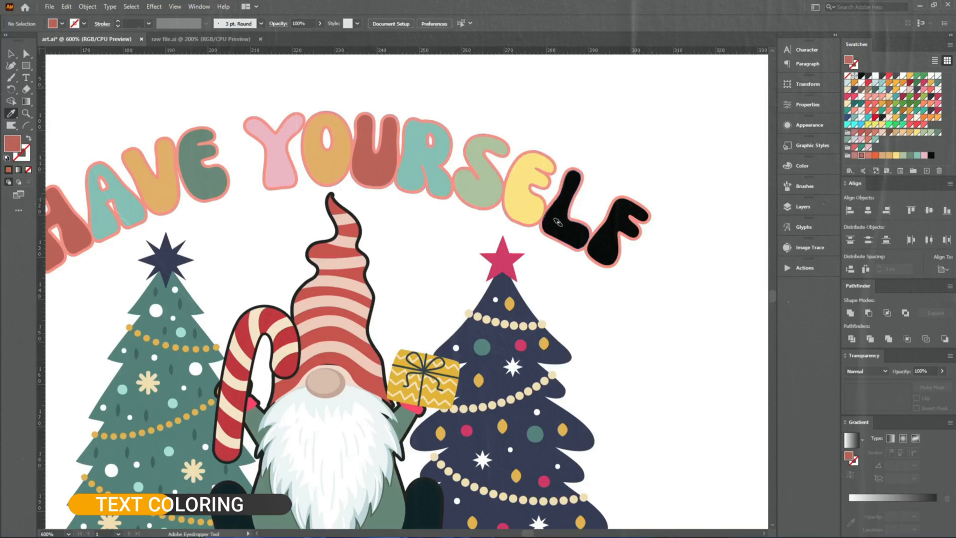
click(570, 223)
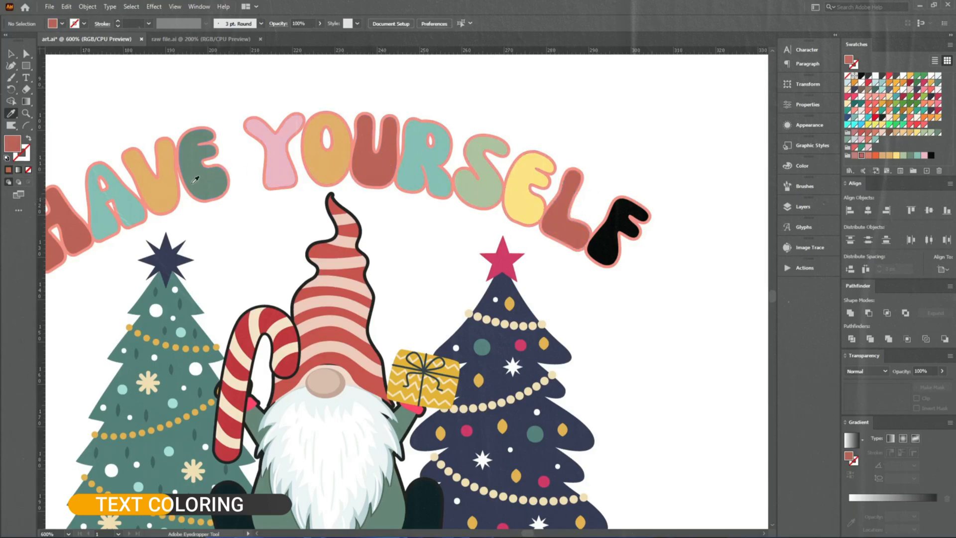
click(165, 188)
click(612, 237)
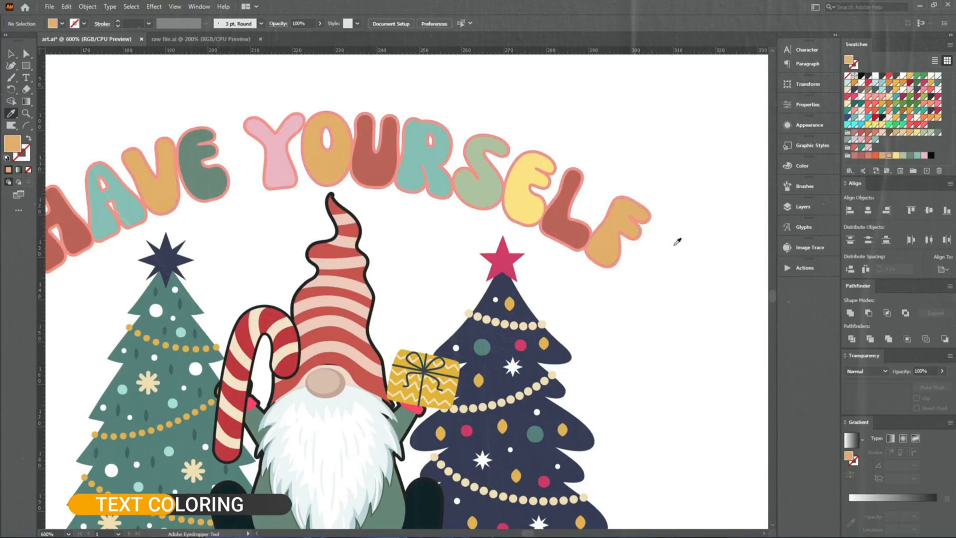
- Fill the offset outline behind "HAVE YOURSELF" with black
scroll(678, 239, down, 1)
key(ctrl+minus)
key(v)
scroll(617, 207, up, 3)
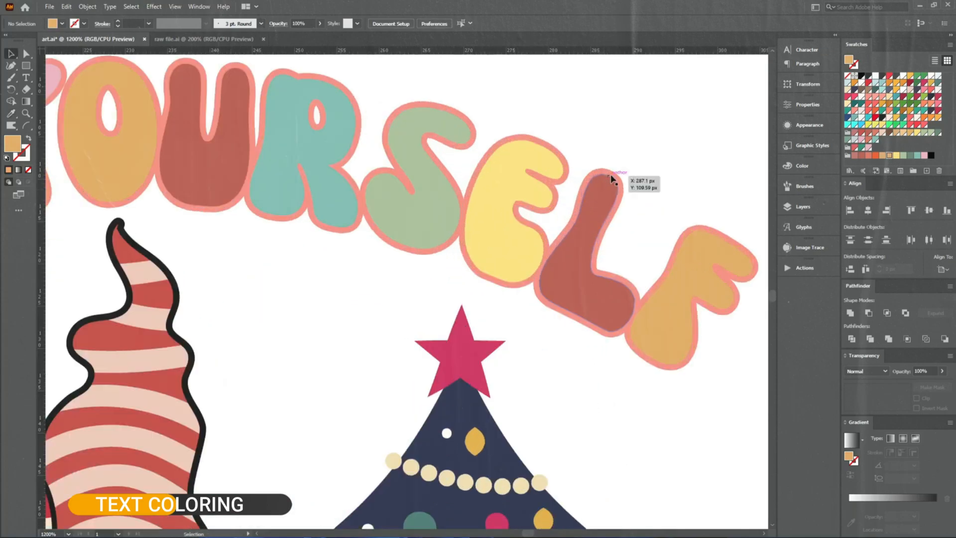
click(613, 176)
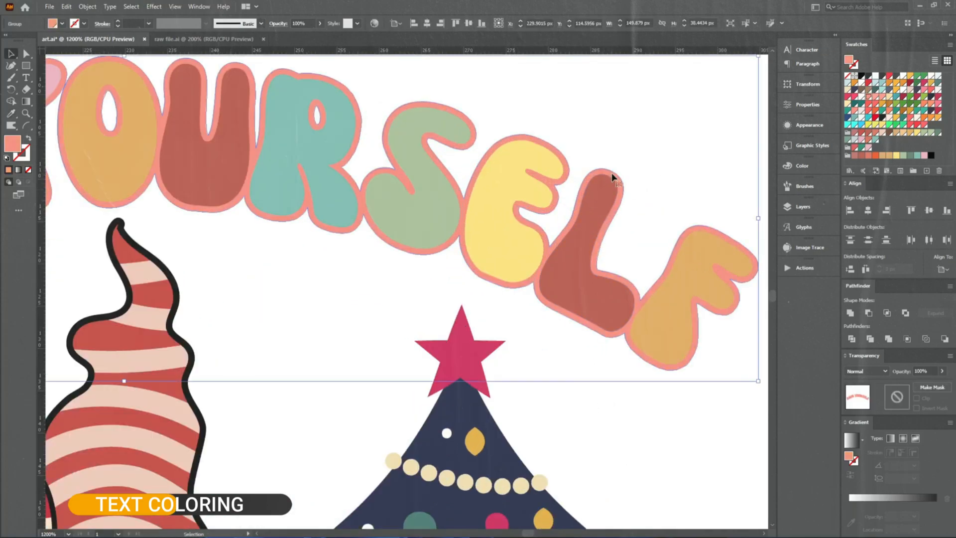
click(931, 155)
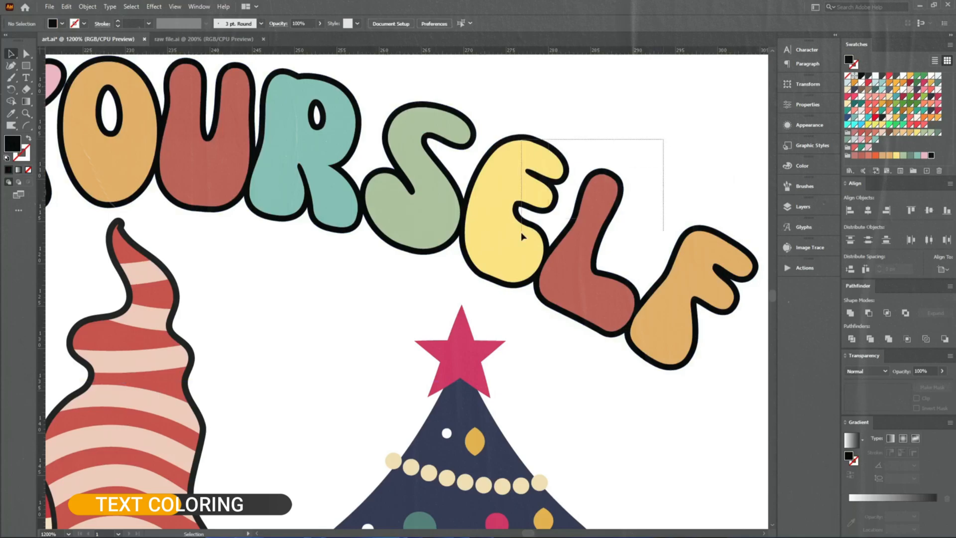
key(a)
key(v)
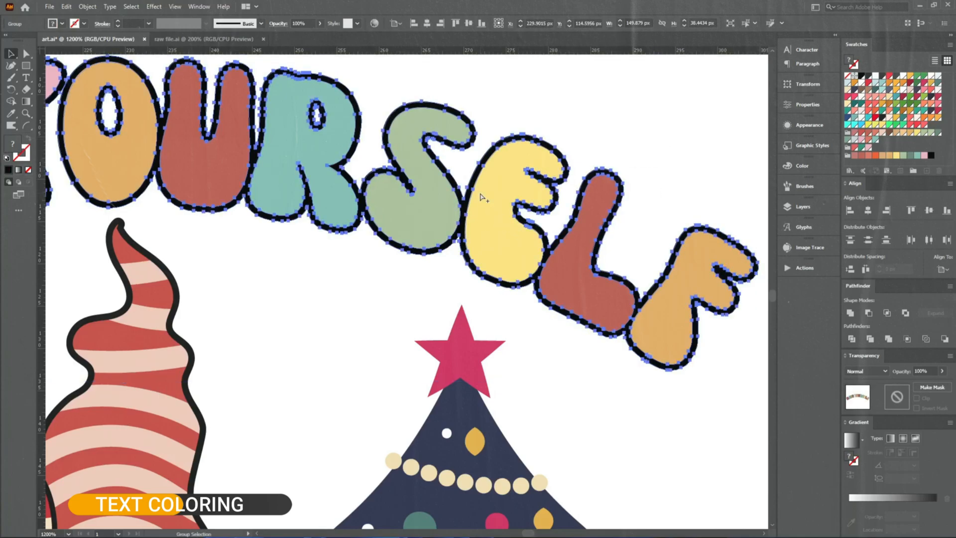
- Examine the uncolored "A GROOVY CHRISTMAS" lettering and the overall composition with the recolored arched text
key(ctrl+minus)
key(ctrl+minus)
key(ctrl+minus)
scroll(576, 311, down, 2)
drag(587, 442, 546, 482)
click(597, 451)
scroll(185, 500, up, 1)
drag(185, 500, 180, 401)
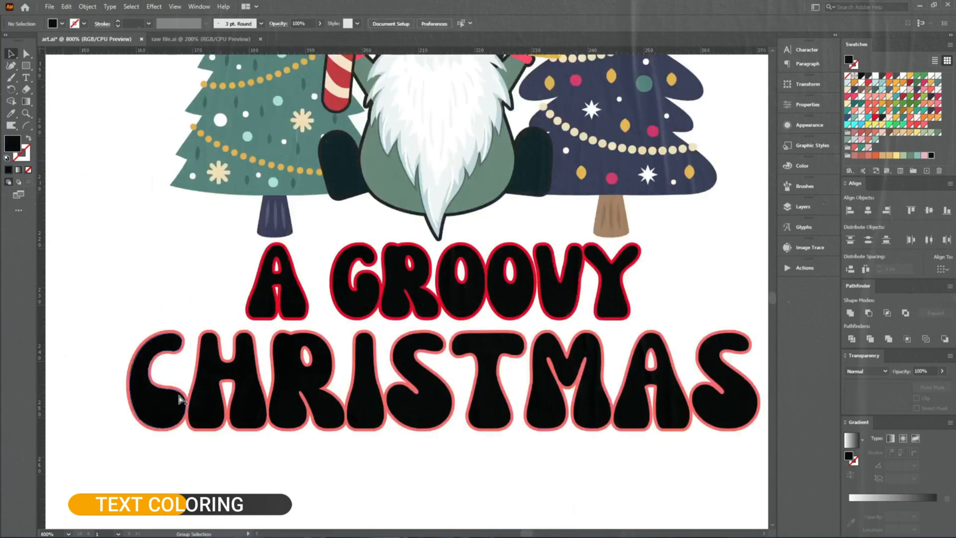
scroll(180, 398, up, 1)
drag(499, 226, 385, 293)
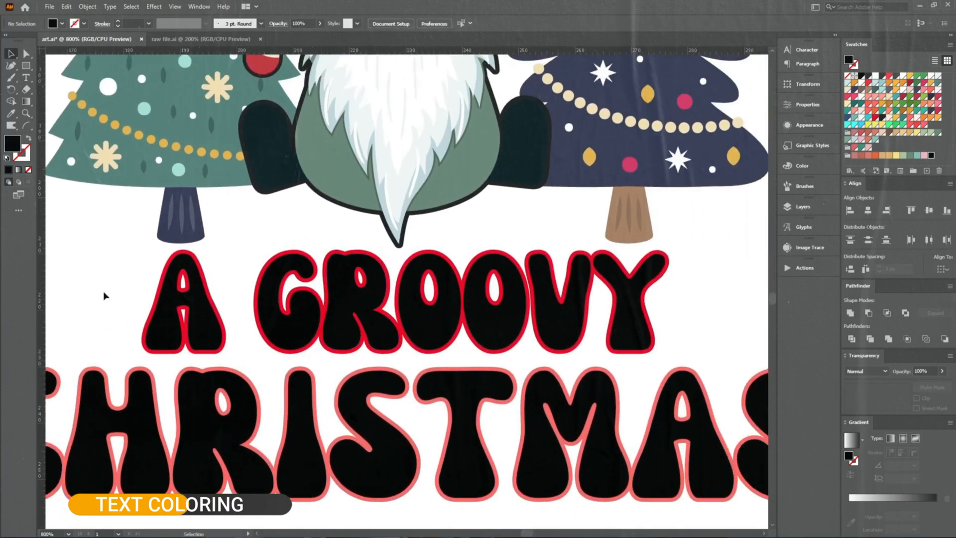
scroll(105, 293, down, 1)
scroll(462, 228, up, 3)
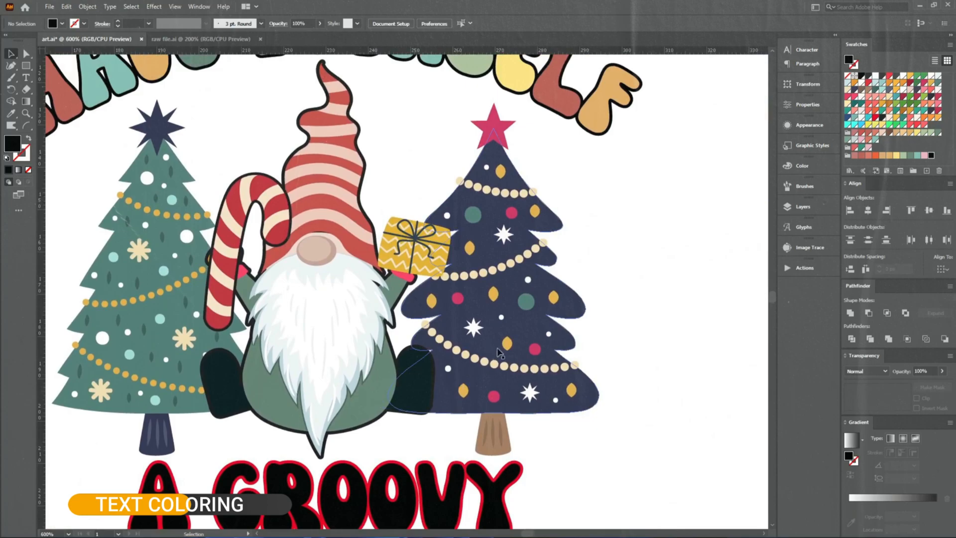
scroll(504, 346, down, 1)
scroll(598, 239, down, 1)
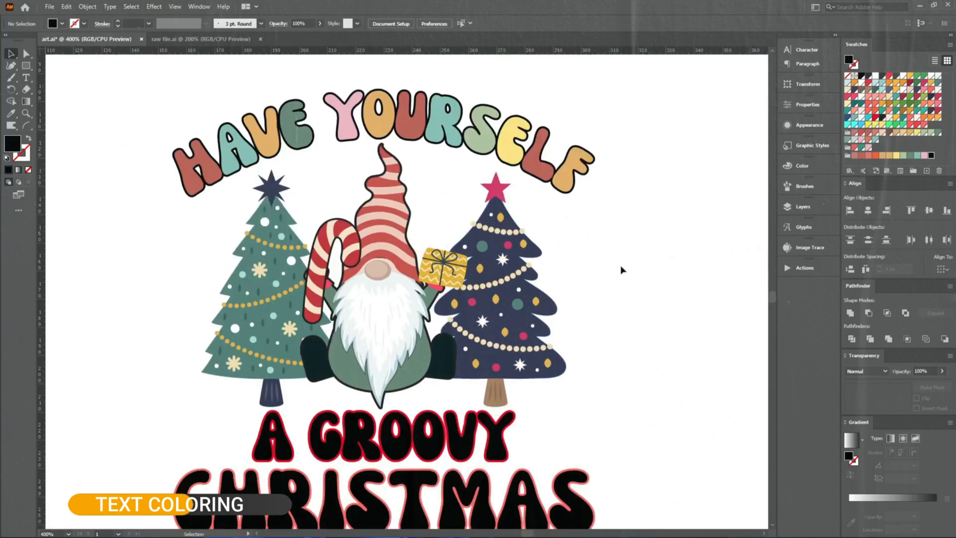
- Sample colors from "HAVE YOURSELF" to fill the A of "A GROOVY" dark green, the G pink and the R light teal
key(i)
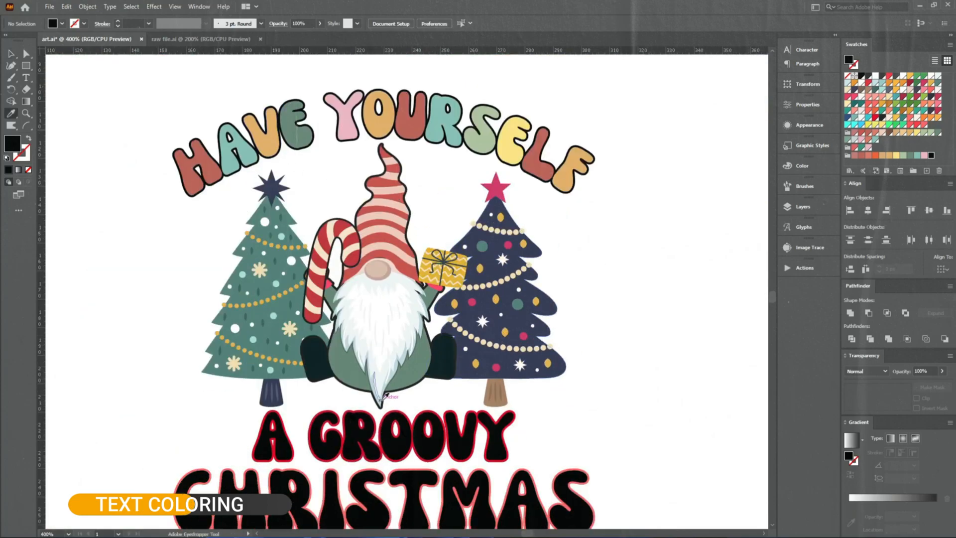
click(289, 131)
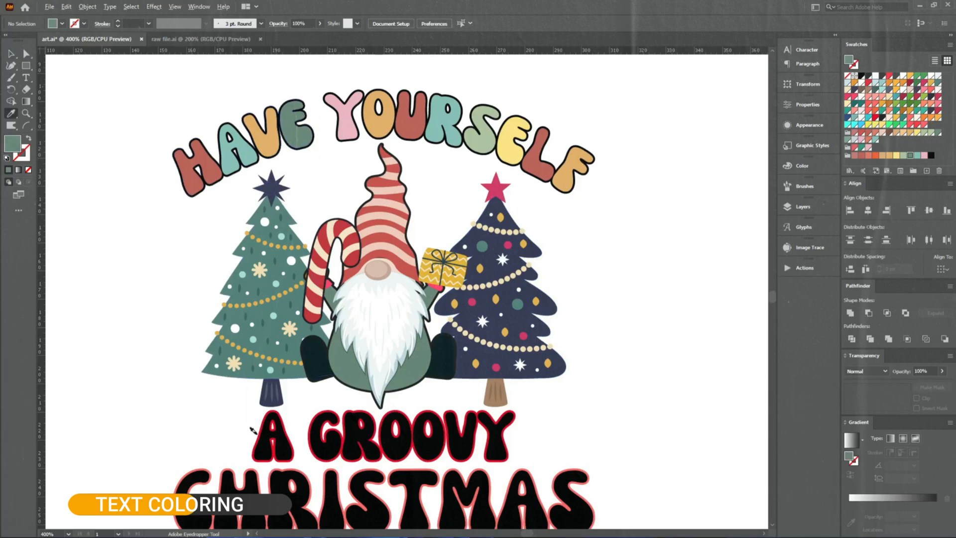
alt+click(277, 449)
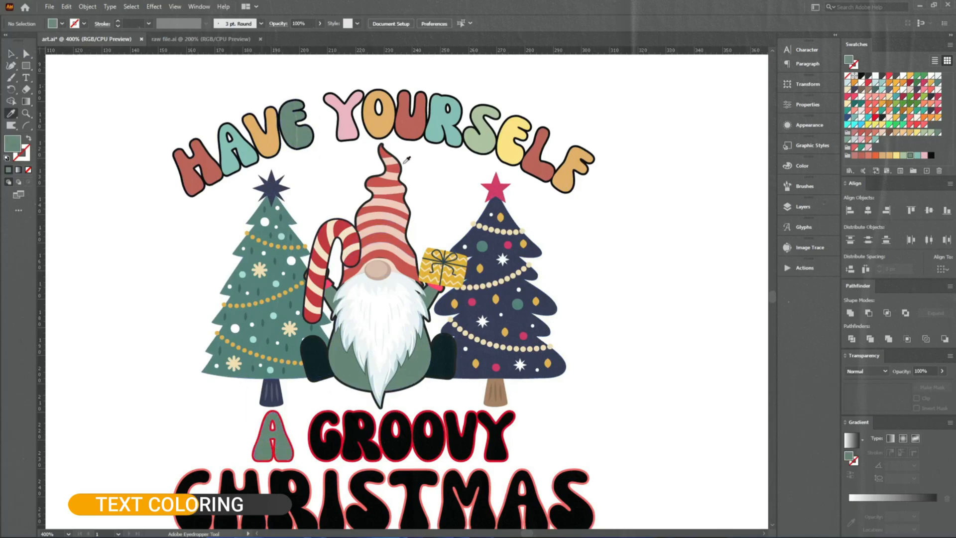
click(355, 119)
alt+click(322, 449)
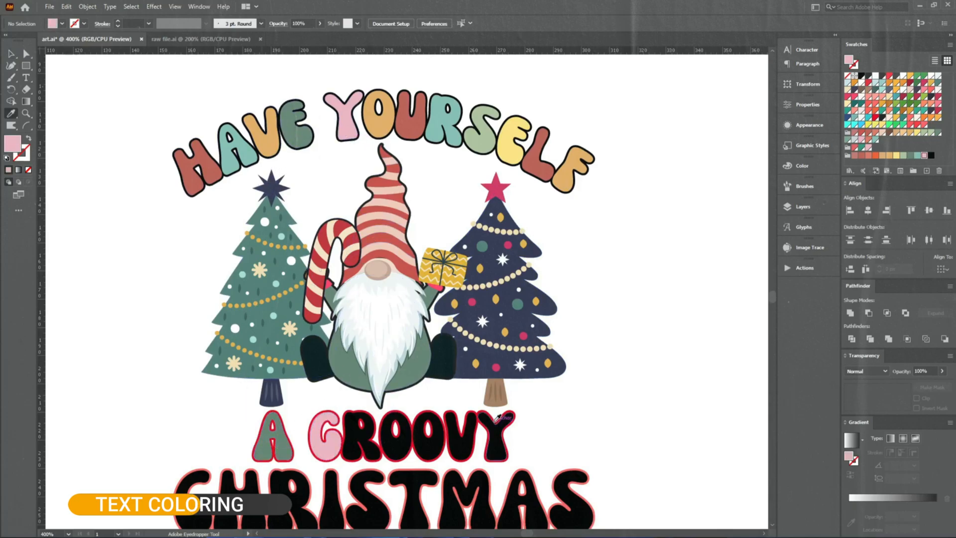
click(440, 121)
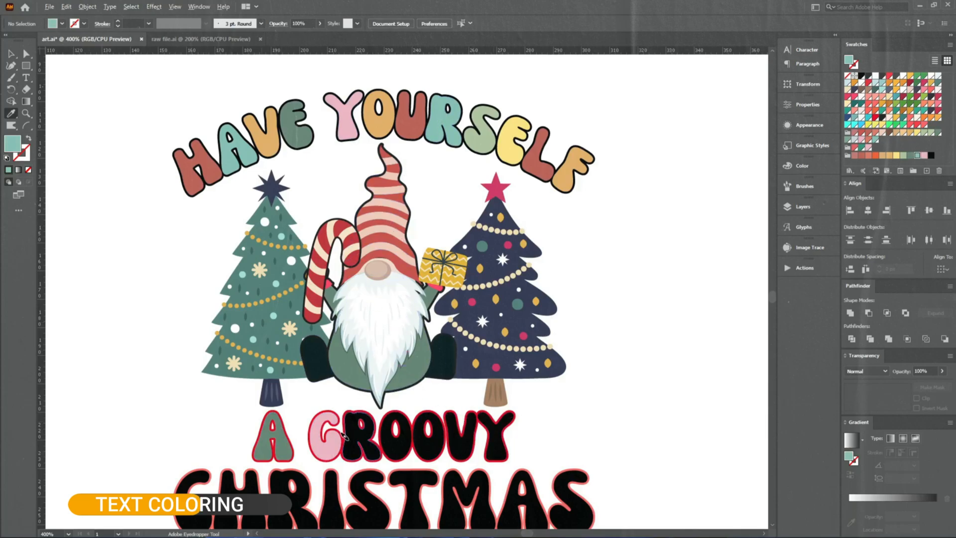
alt+click(367, 426)
- Sample colors from "HAVE YOURSELF" to fill the two Os of "GROOVY" yellow and dark green, the V brick red and the Y golden orange
click(517, 150)
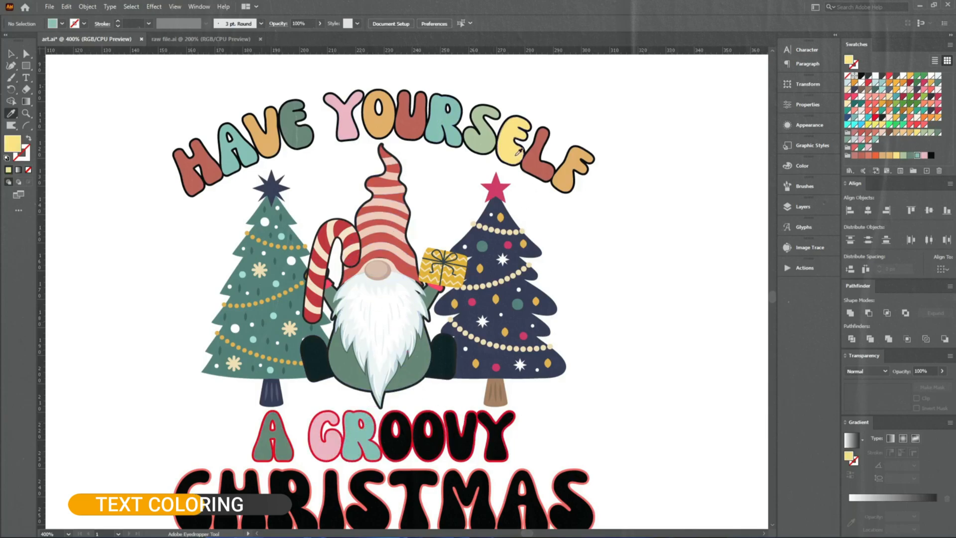
alt+click(391, 450)
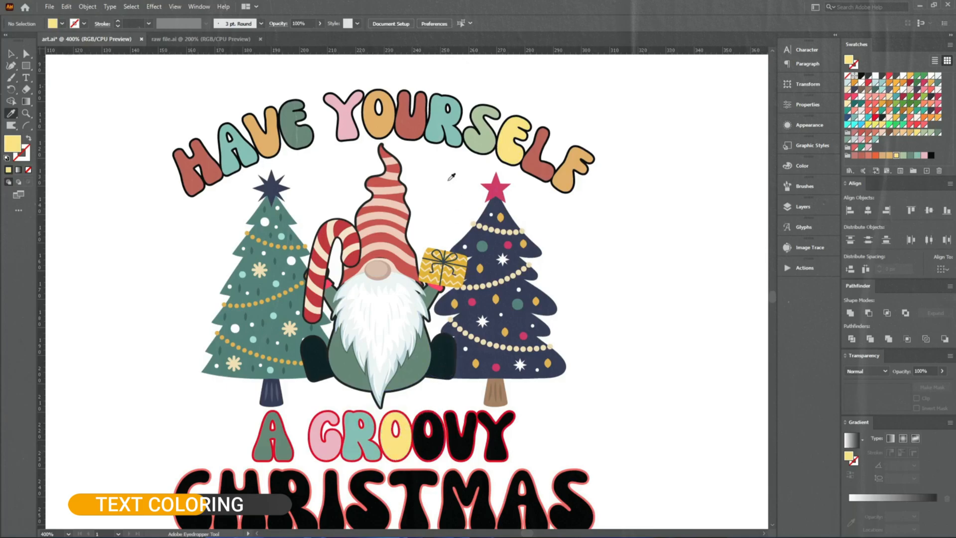
click(297, 140)
alt+click(425, 442)
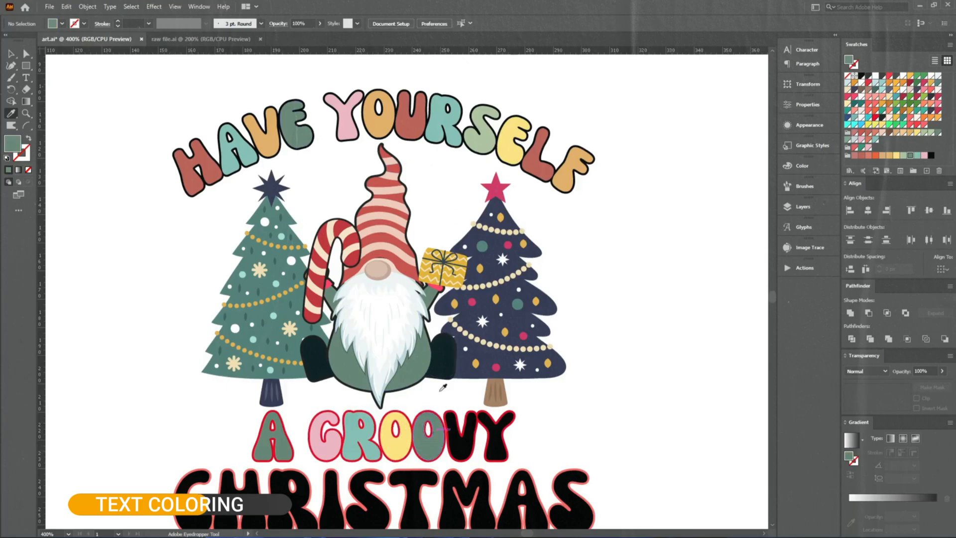
click(426, 133)
alt+click(455, 445)
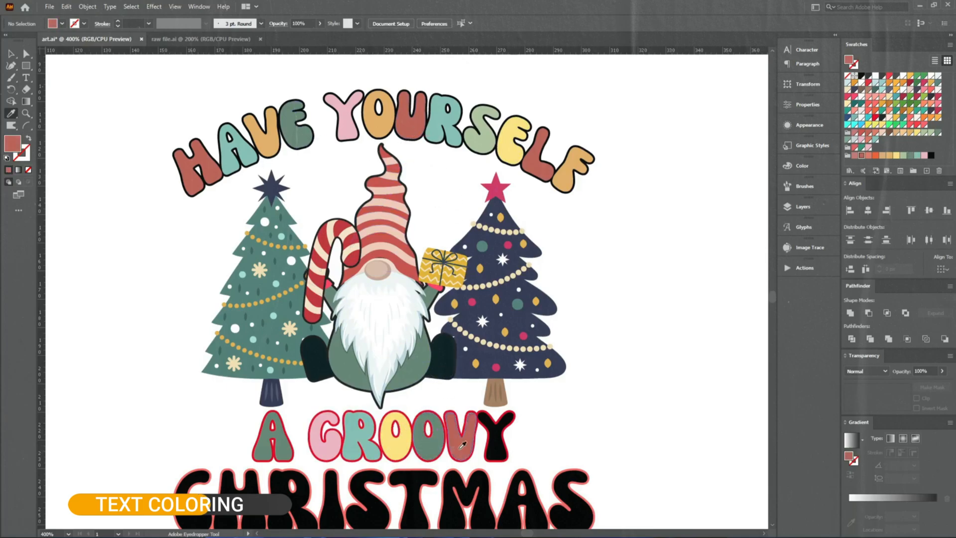
click(574, 168)
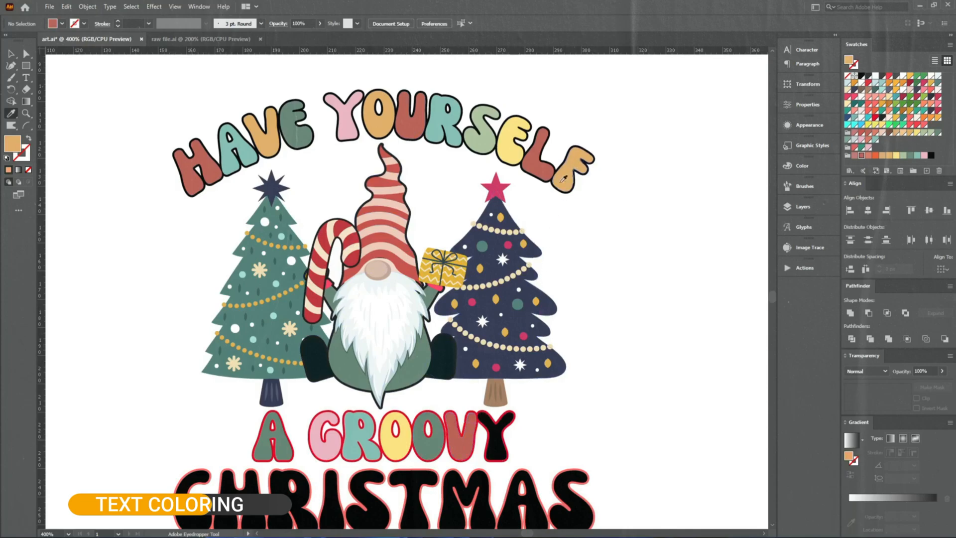
alt+click(492, 451)
- Fill the offset outline behind "A GROOVY" with black
key(v)
click(509, 447)
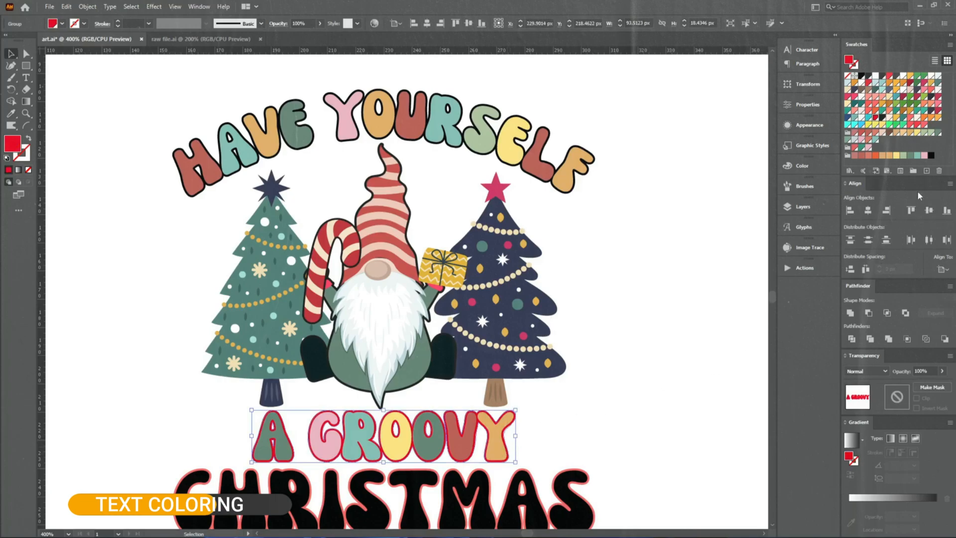
click(930, 156)
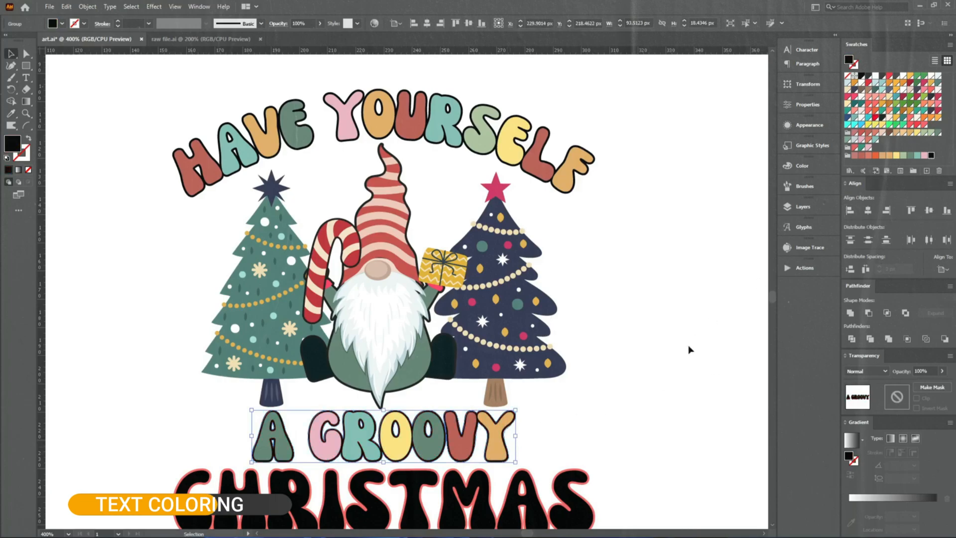
shift+click(587, 177)
drag(588, 177, 646, 200)
key(ctrl+z)
click(646, 235)
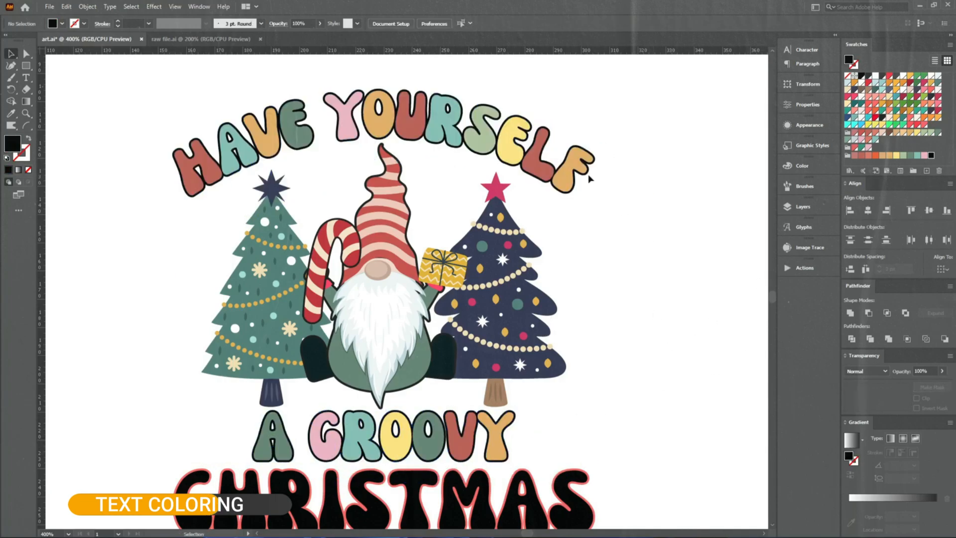
- Isolate the "HAVE YOURSELF" group and select only its black offset outline
double_click(589, 179)
drag(589, 179, 607, 246)
key(ctrl+z)
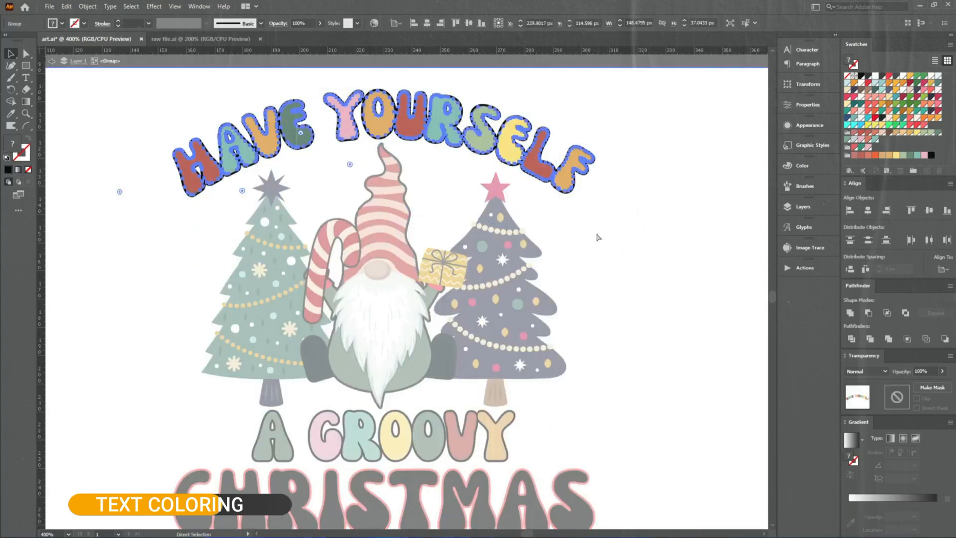
click(598, 236)
scroll(595, 157, up, 6)
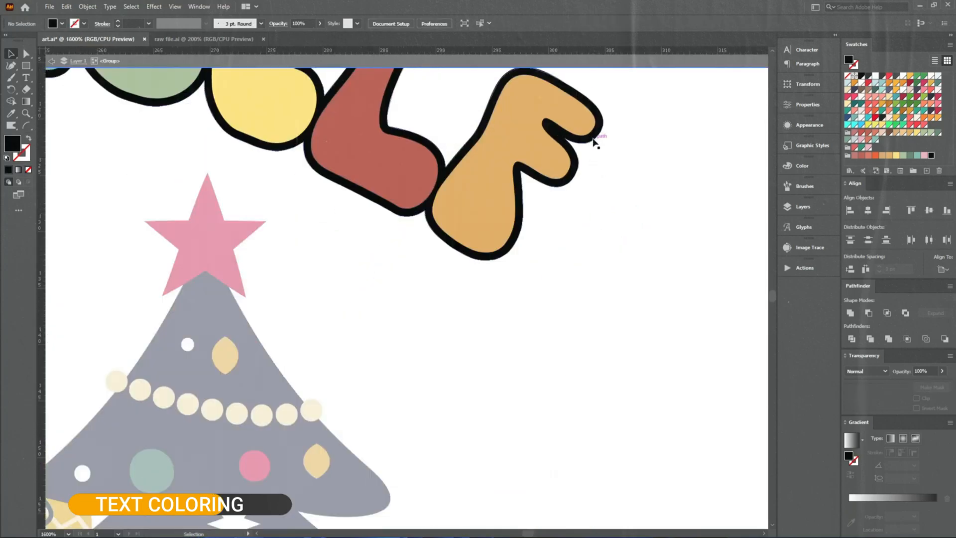
click(594, 143)
scroll(594, 143, down, 3)
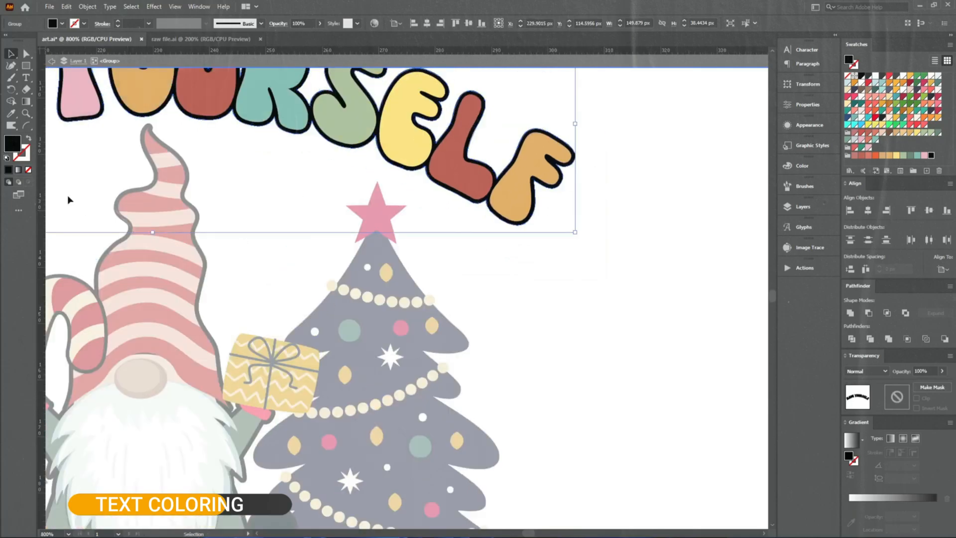
double_click(12, 145)
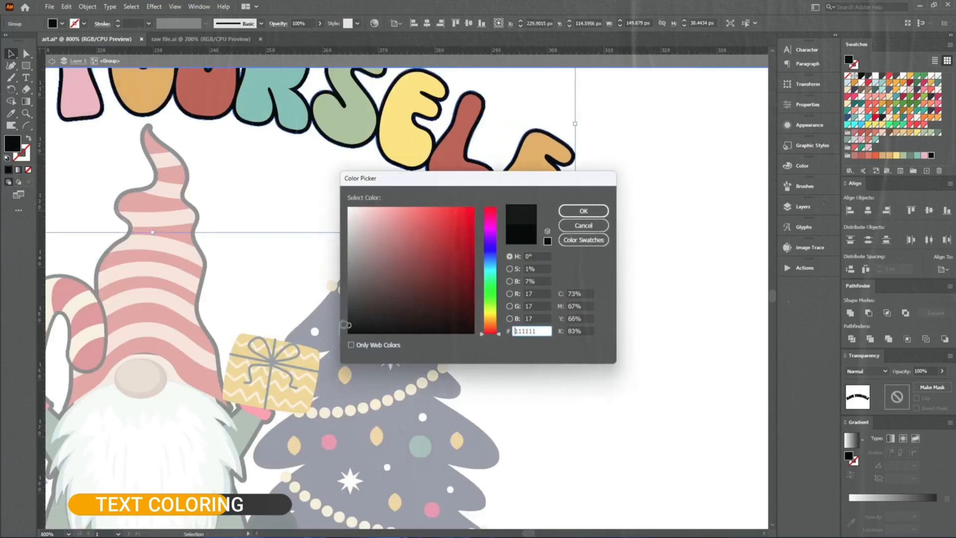
drag(334, 322, 334, 317)
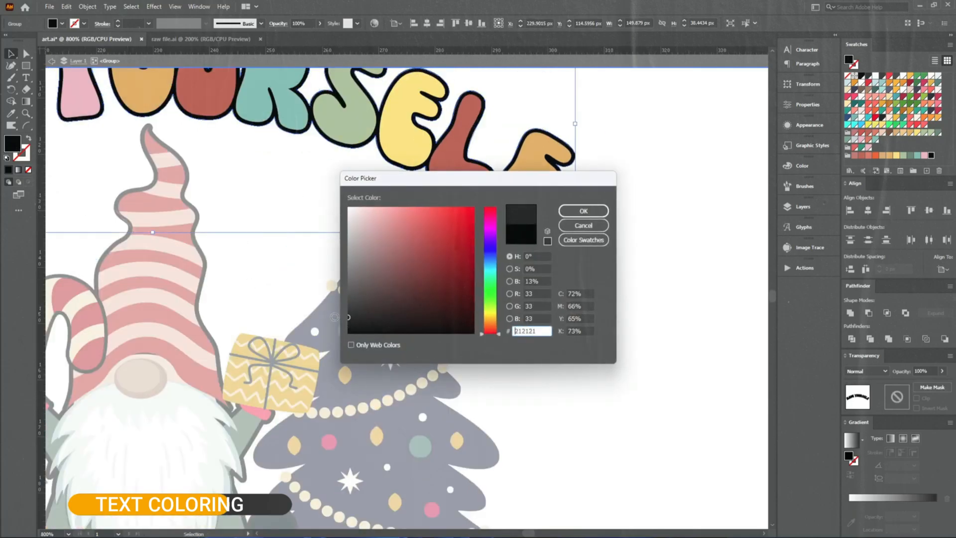
click(568, 223)
- Set the "HAVE YOURSELF" outline's fill to dark gray 1E1E1E and leave isolation mode
scroll(546, 123, up, 2)
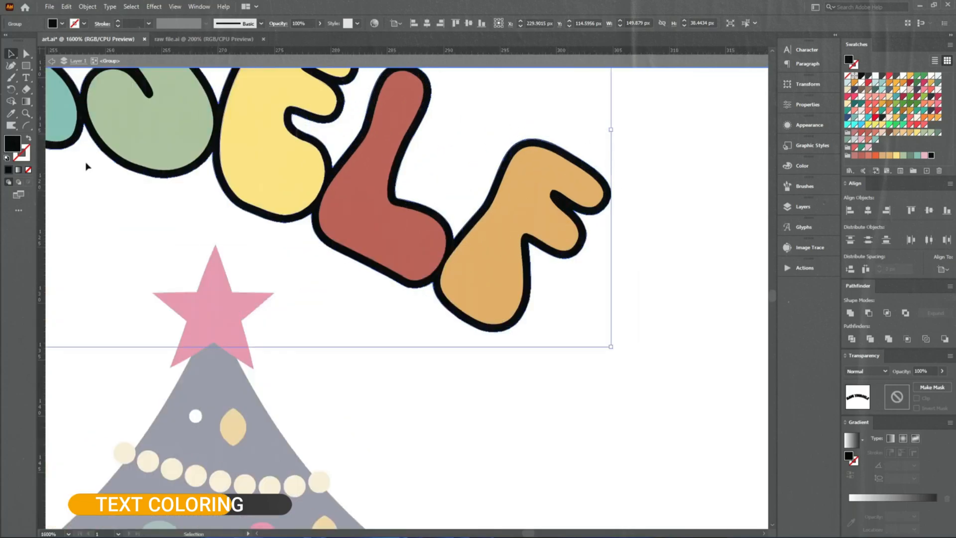
double_click(18, 146)
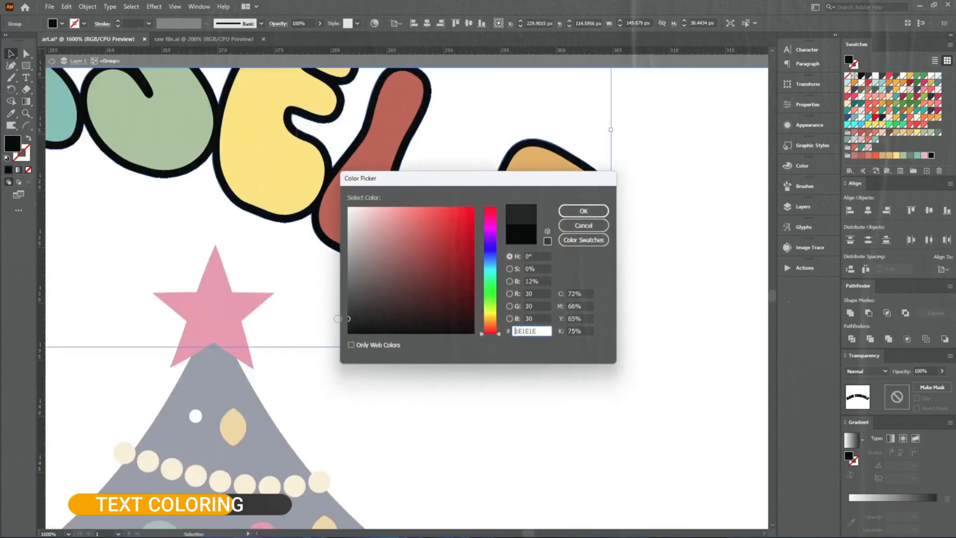
click(583, 210)
click(662, 209)
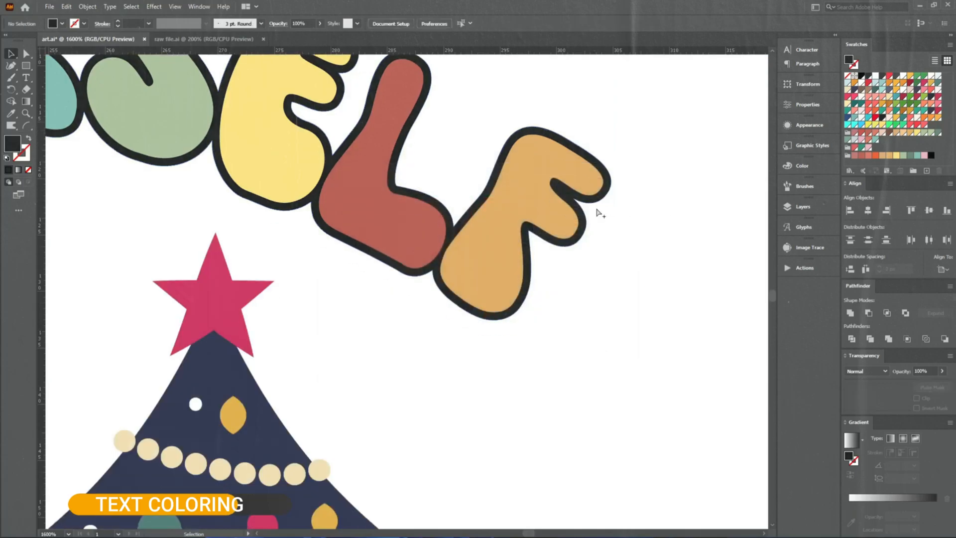
- Match the "A GROOVY" outline's fill to the dark gray sampled from the "HAVE YOURSELF" outline
scroll(597, 213, down, 3)
scroll(523, 401, up, 1)
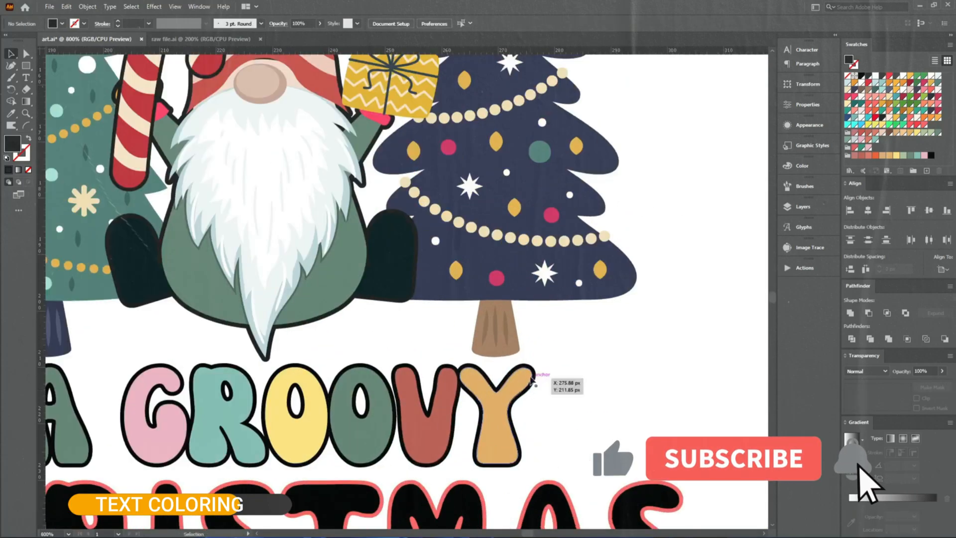
click(531, 366)
drag(602, 271, 547, 487)
key(i)
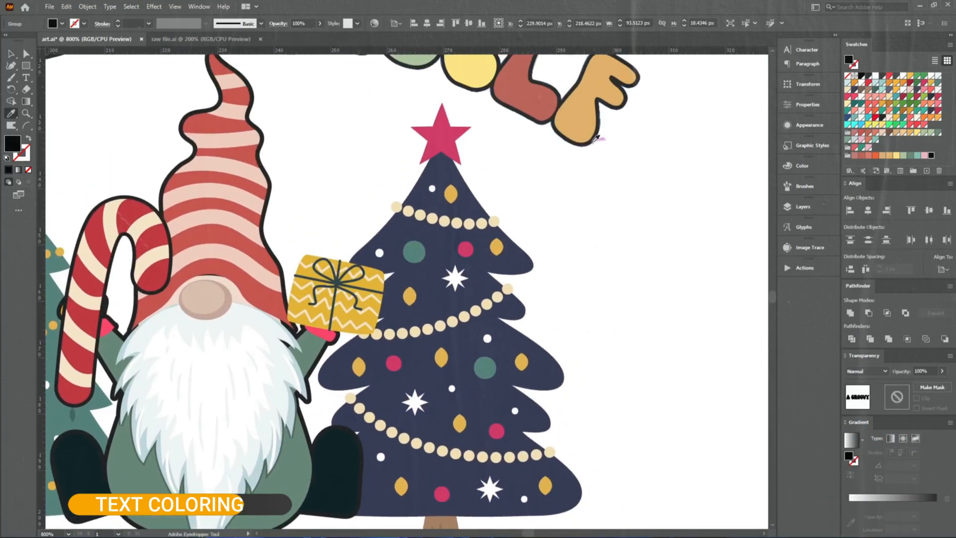
scroll(577, 194, down, 2)
- Fill the offset outline behind "CHRISTMAS" with the dark gray sampled from the "GROOVY" outline
key(v)
scroll(580, 380, down, 7)
click(608, 371)
key(i)
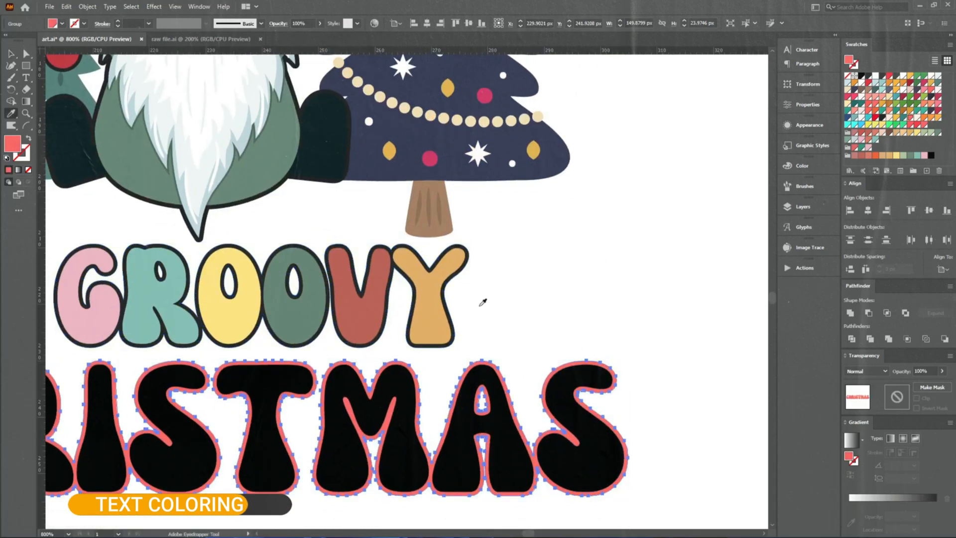
click(471, 255)
- Select the colored "A GROOVY" lettering together with its outline, and clear the selection
key(v)
drag(518, 285, 417, 337)
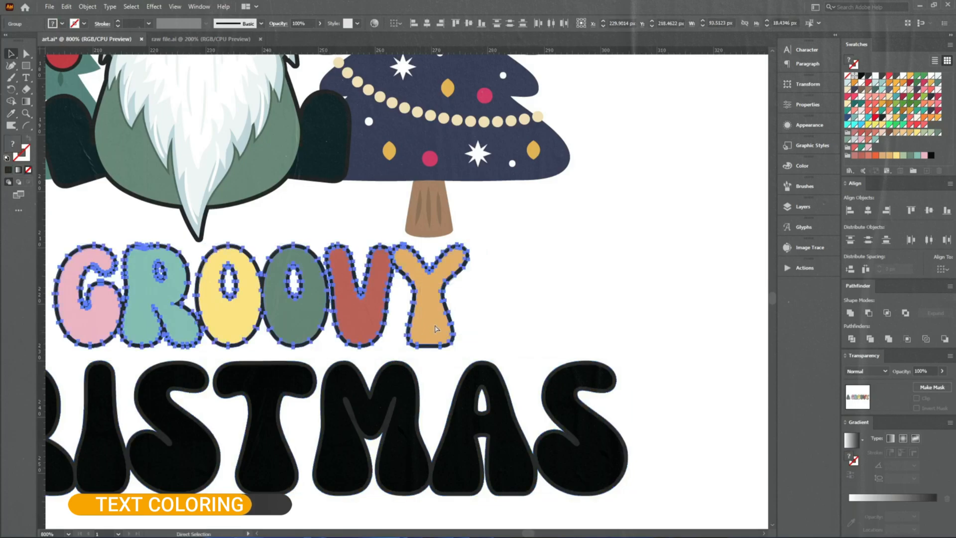
click(543, 315)
- Fill the C of "CHRISTMAS" with orange, the H with light teal and the R with golden orange
scroll(682, 320, down, 3)
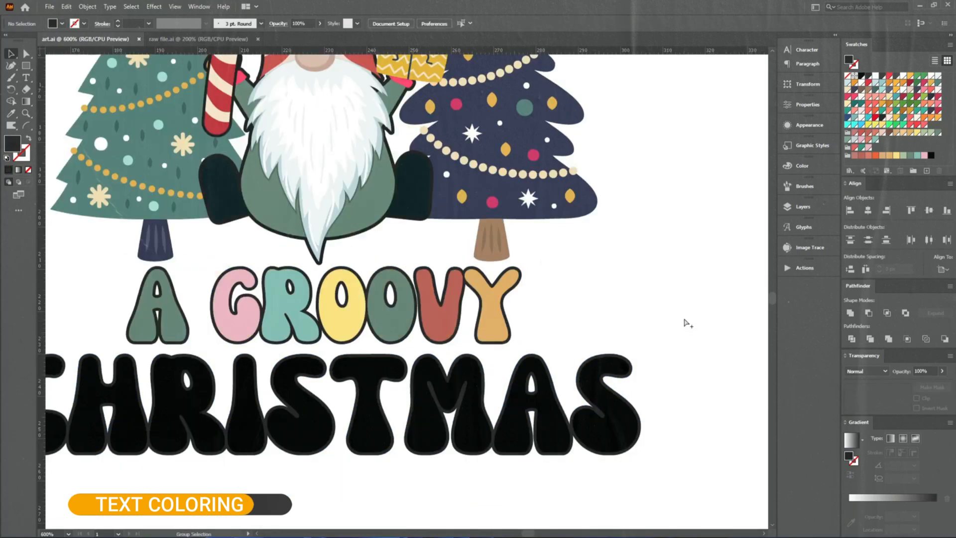
scroll(692, 299, up, 1)
drag(556, 305, 543, 304)
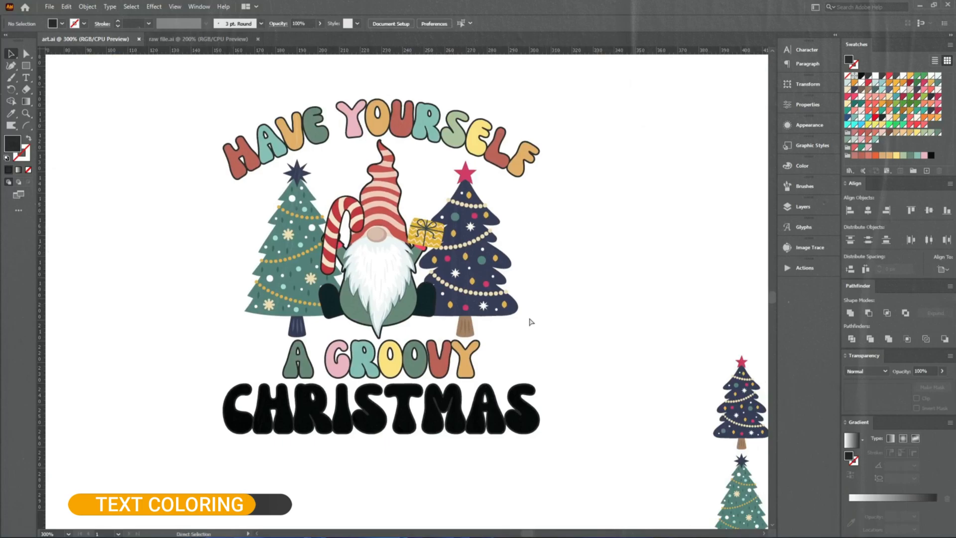
scroll(531, 320, up, 1)
key(i)
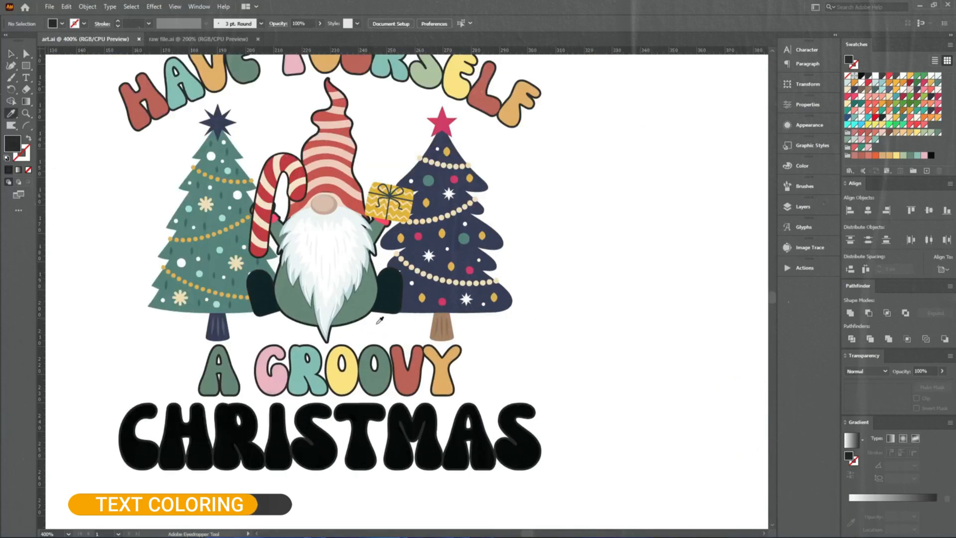
alt+click(130, 450)
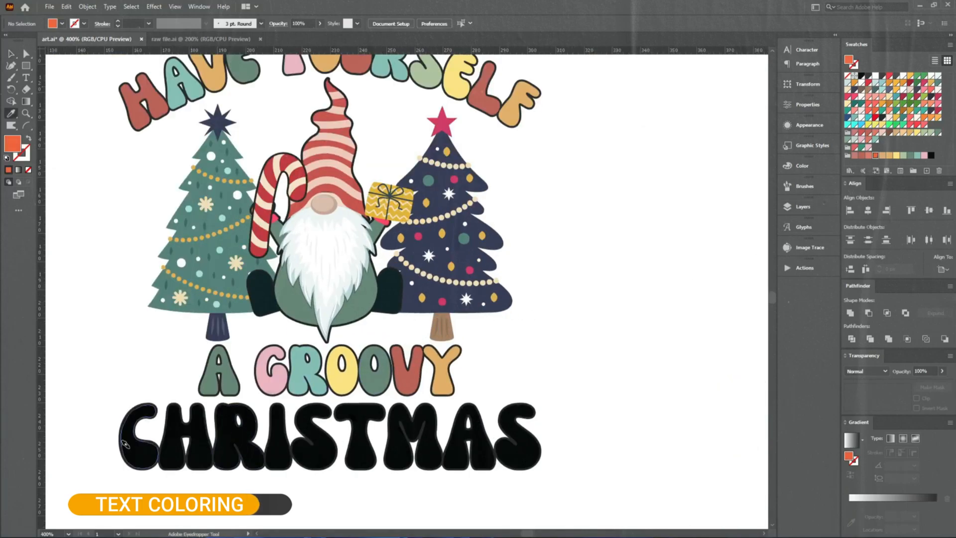
click(194, 91)
alt+click(173, 428)
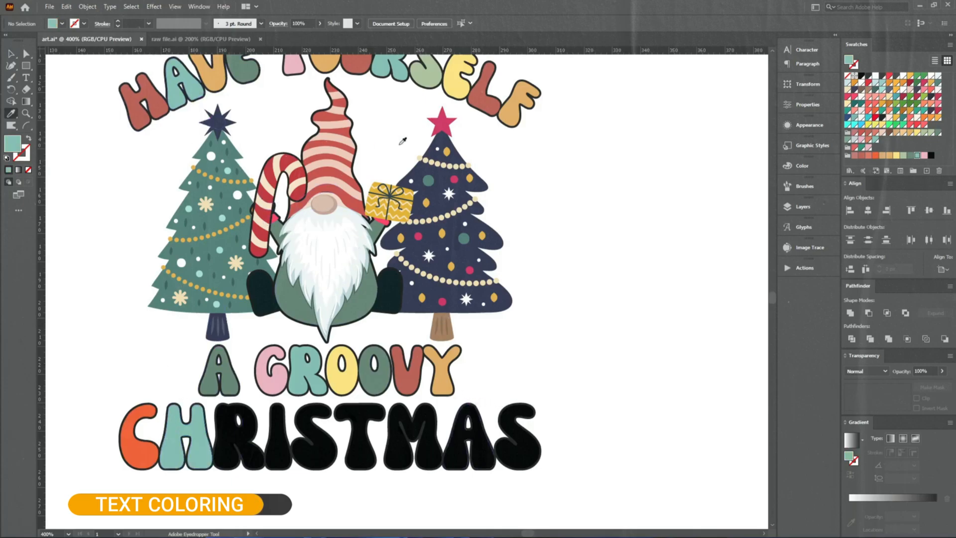
click(447, 377)
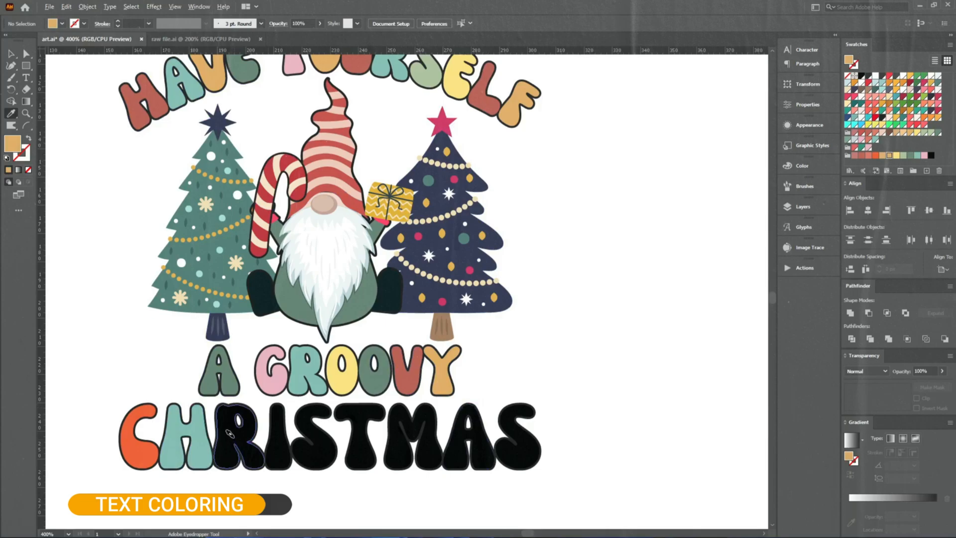
alt+click(232, 433)
- Fill the I of "CHRISTMAS" with light green, the first S with brick red and the T with the C's orange
click(413, 82)
alt+click(274, 452)
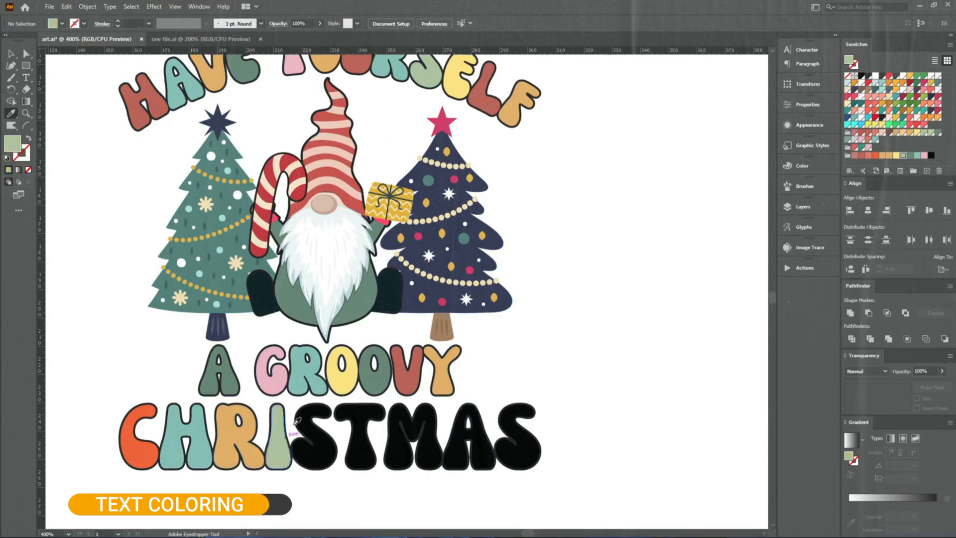
click(414, 384)
alt+click(315, 454)
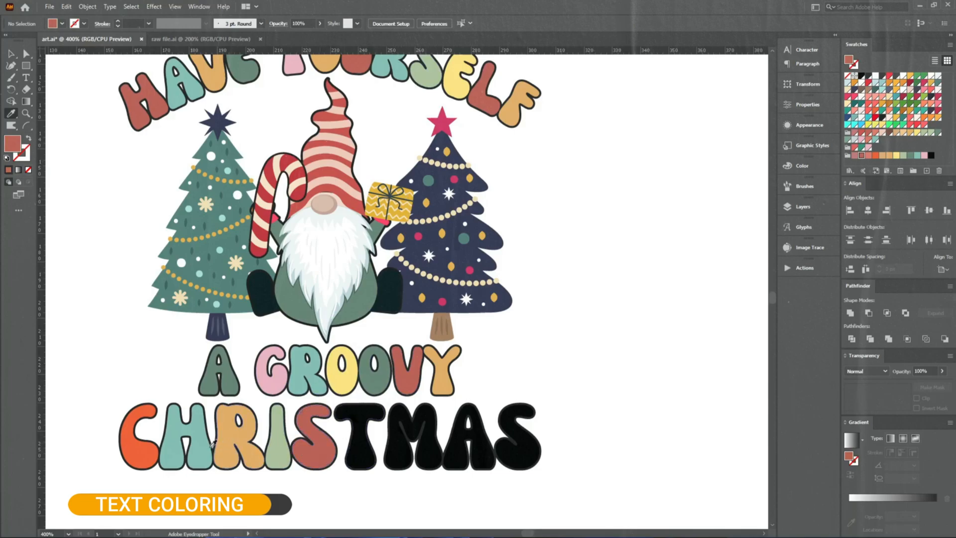
click(145, 455)
alt+click(356, 446)
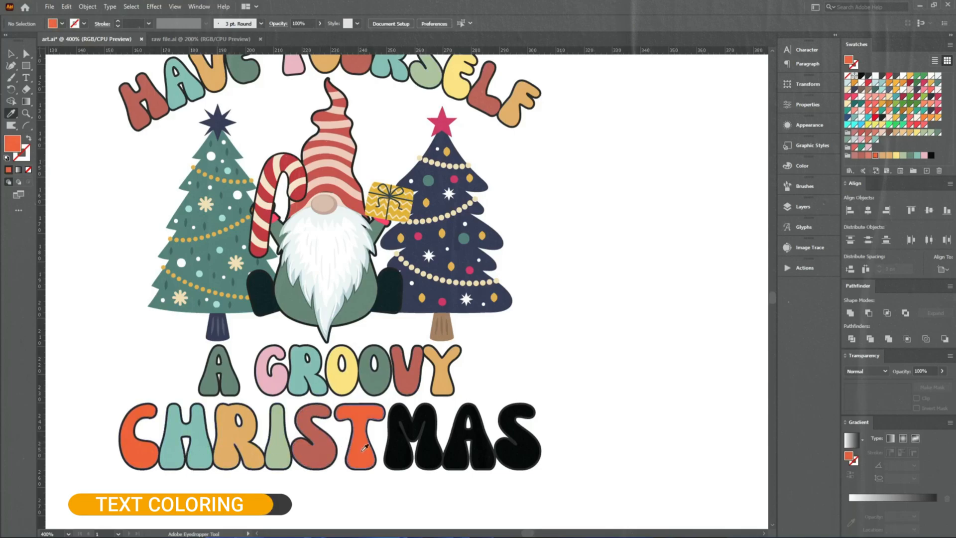
- Fill the M of "CHRISTMAS" with yellow, the A with brick red and the final S with dark green
click(346, 381)
alt+click(397, 454)
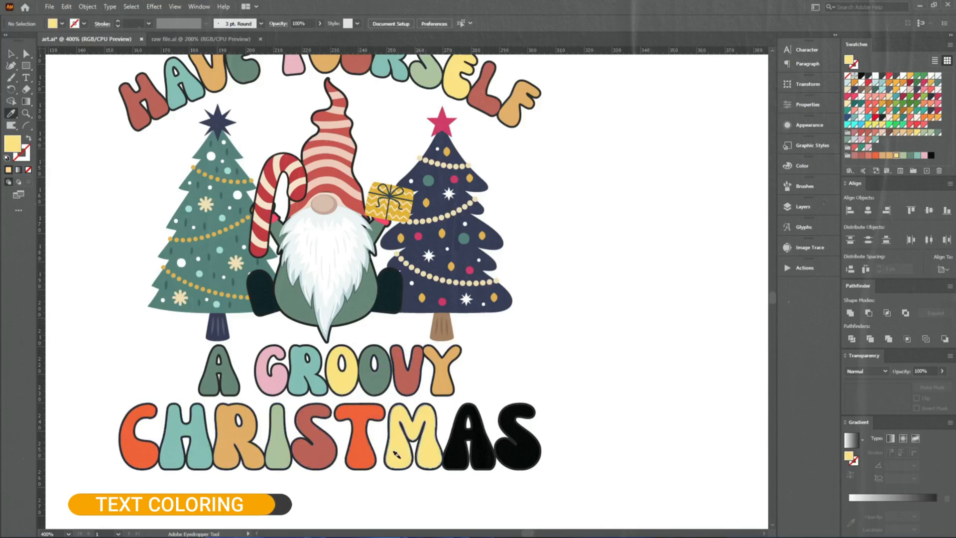
click(411, 377)
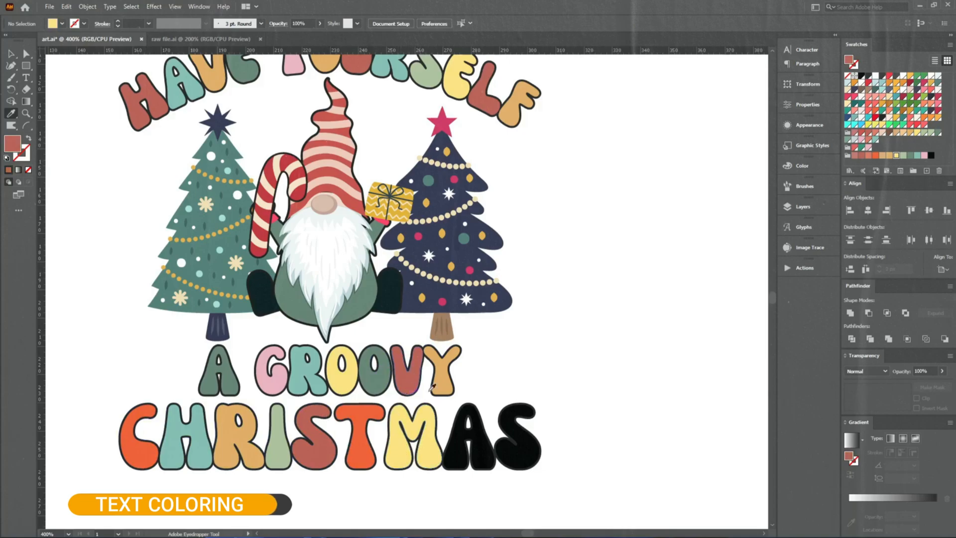
alt+click(451, 447)
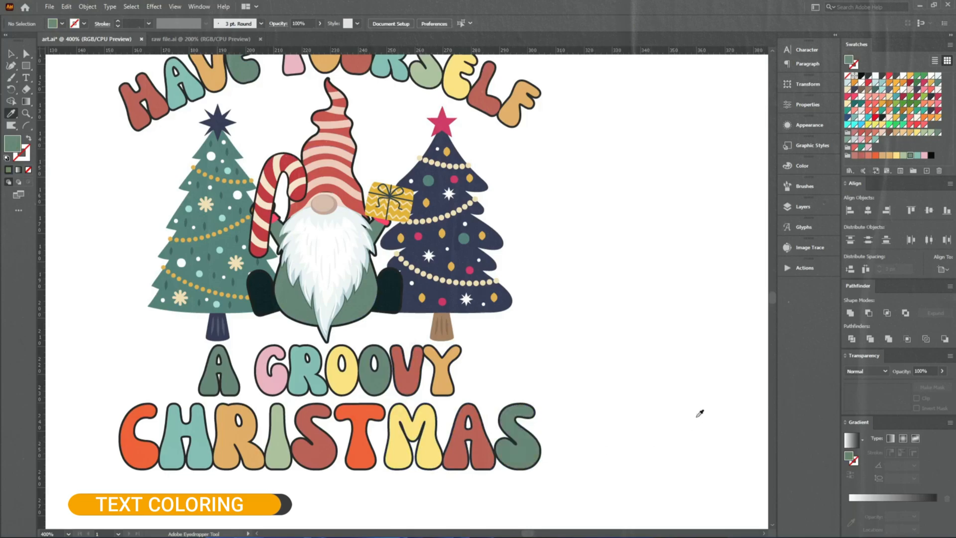
- Select the whole colored "CHRISTMAS" lettering together with its outline, and clear the selection
key(v)
scroll(481, 389, down, 1)
scroll(529, 412, up, 1)
drag(569, 472, 103, 399)
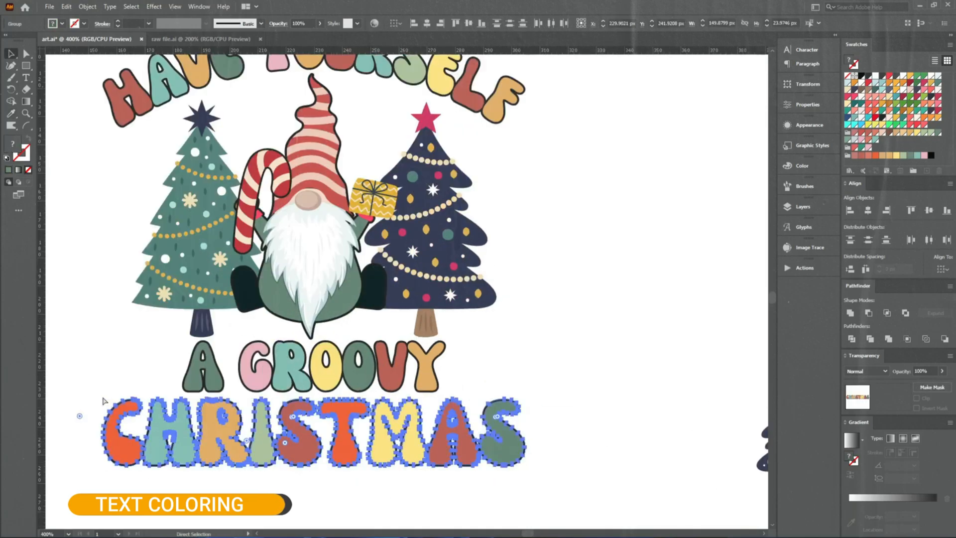
click(137, 369)
- Place vertical guides at the outer left and right edges of the "HAVE YOURSELF" and "CHRISTMAS" lettering
scroll(121, 354, up, 2)
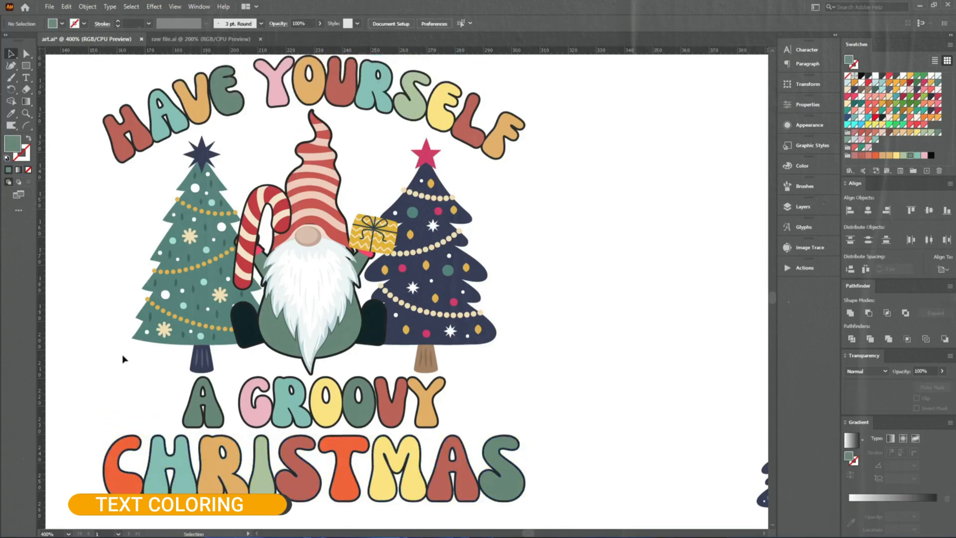
drag(40, 183, 103, 126)
drag(42, 214, 525, 127)
click(550, 198)
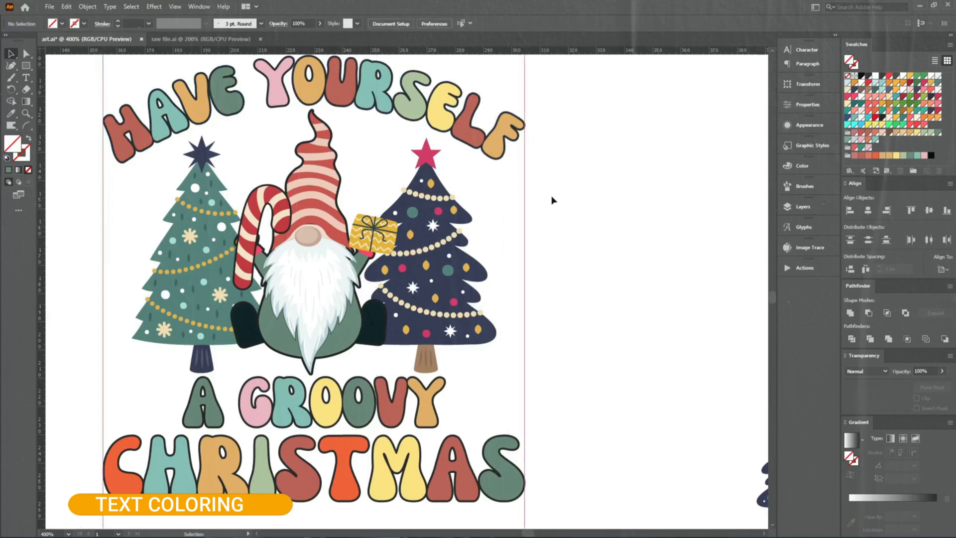
- Lock the ruler guides
right_click(575, 160)
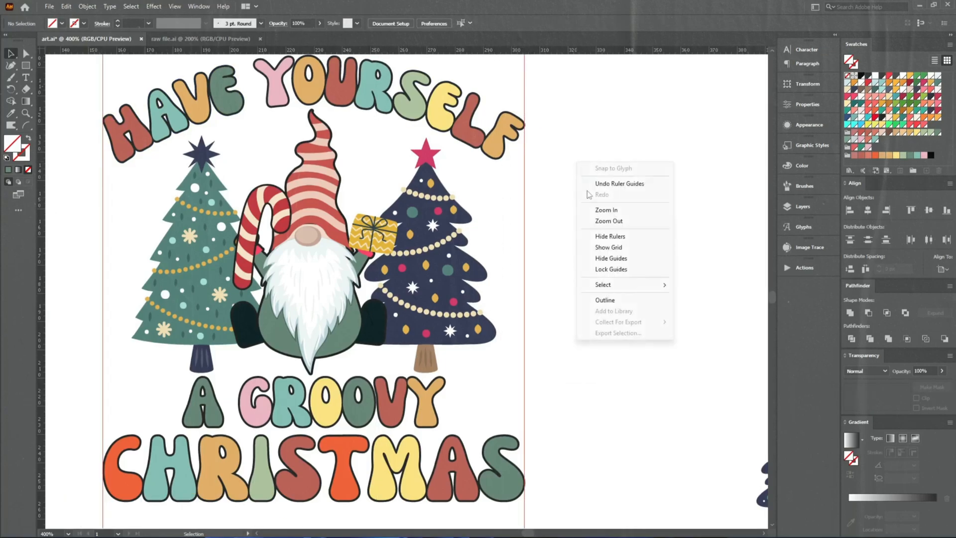
click(609, 269)
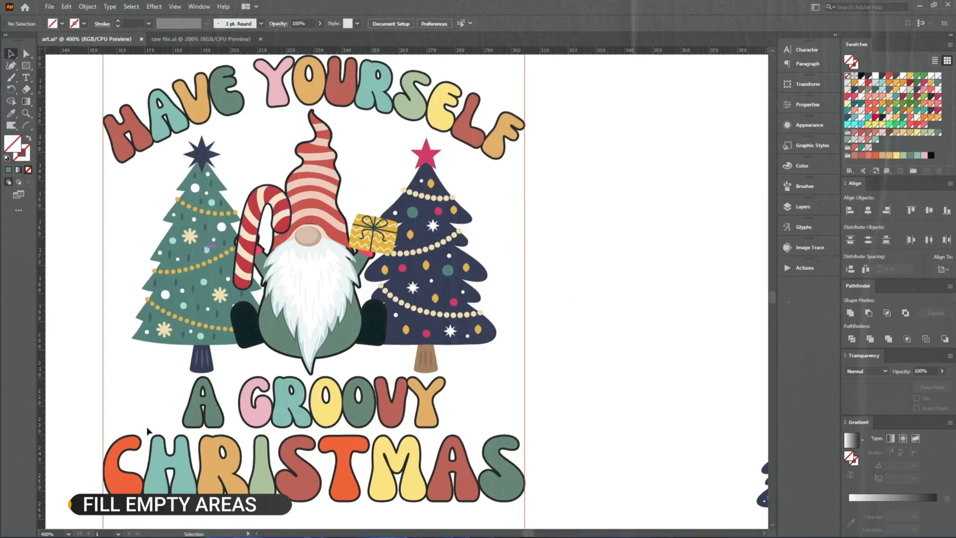
- Place a green holly sprig with red berries beside the Y of "GROOVY" and scale it to about 22 × 31 px
alt+scroll(443, 389, down, 1)
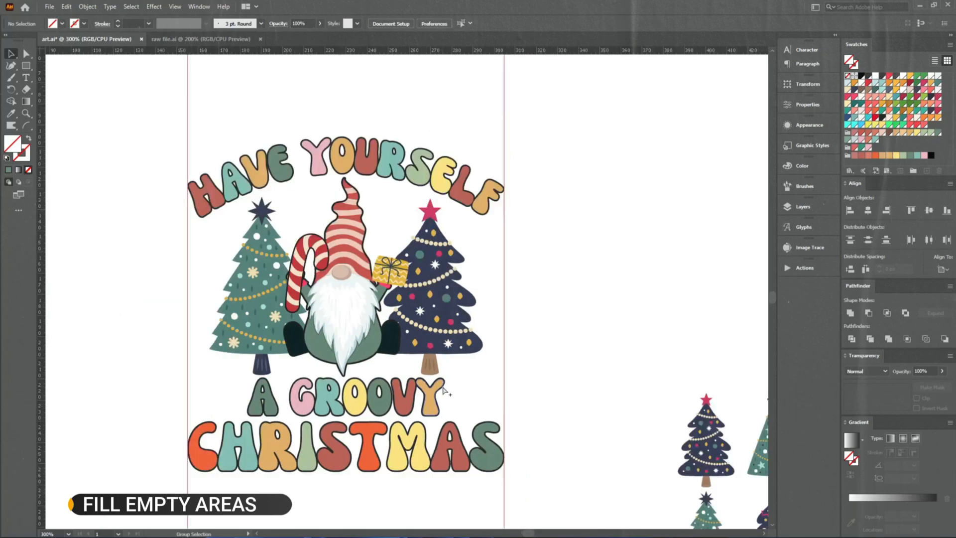
drag(551, 304, 464, 277)
alt+scroll(418, 319, down, 3)
drag(487, 227, 408, 309)
drag(468, 263, 352, 398)
alt+scroll(351, 398, up, 5)
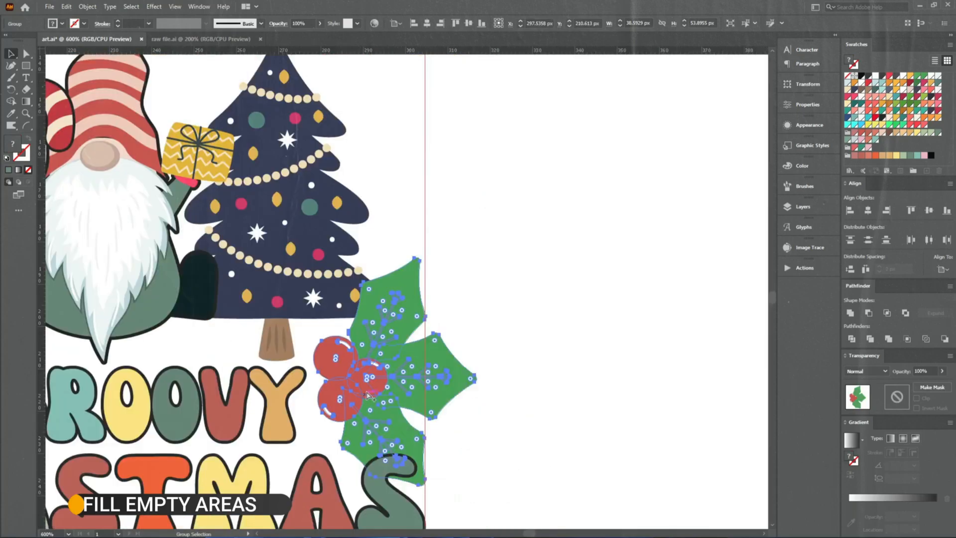
drag(481, 372, 406, 372)
- Align the holly sprig to the right edge of the "CHRISTMAS" lettering and nudge it slightly down and inward
click(396, 462)
click(397, 462)
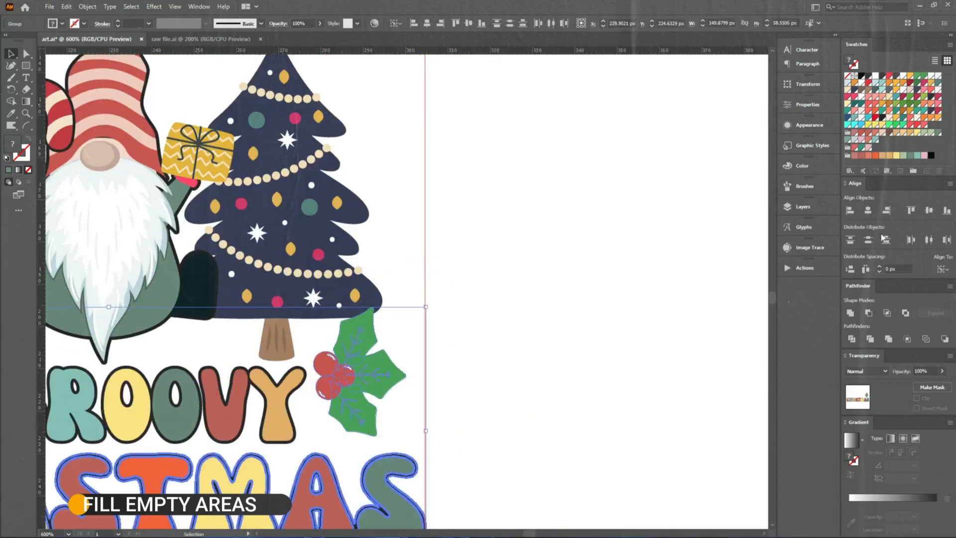
click(887, 214)
click(543, 338)
click(395, 369)
key(Down)
key(Down)
key(Down)
key(Down)
key(Left)
key(Left)
key(Left)
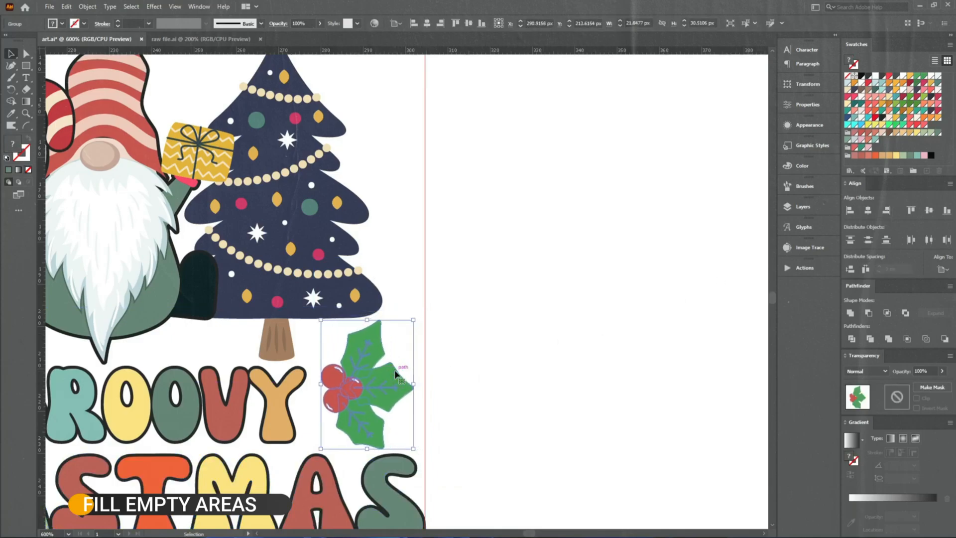
- Make a copy of the holly sprig reflected across the vertical axis and place it on the other side of "A GROOVY"
key(a)
key(ctrl+r)
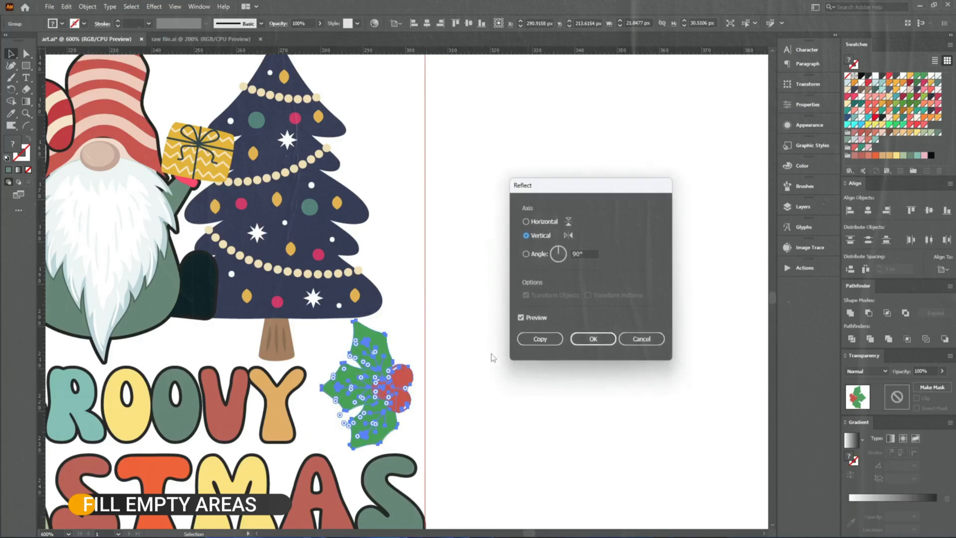
click(524, 342)
scroll(604, 341, down, 2)
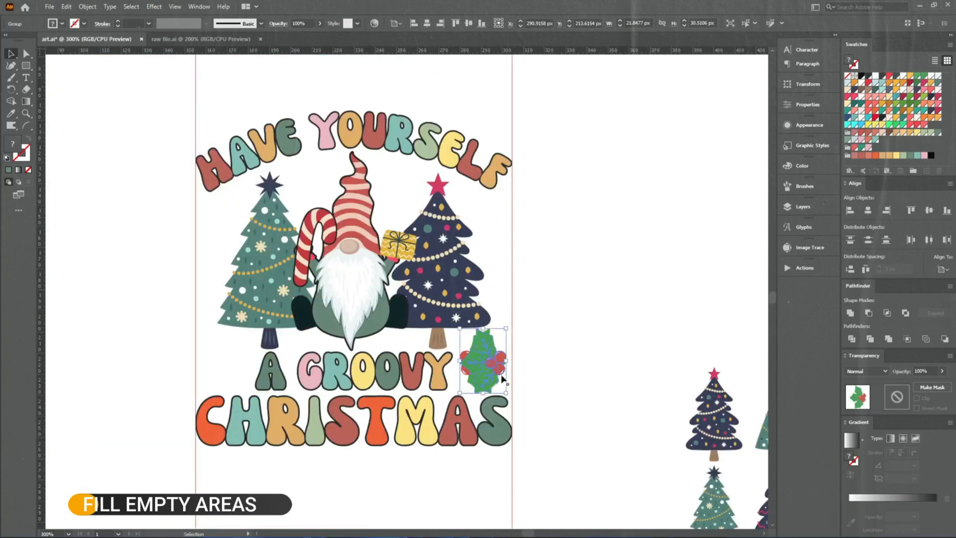
drag(498, 374, 240, 376)
drag(322, 372, 322, 372)
- Center the pair of holly sprigs horizontally on the "CHRISTMAS" lettering and clear the selection
shift+click(484, 365)
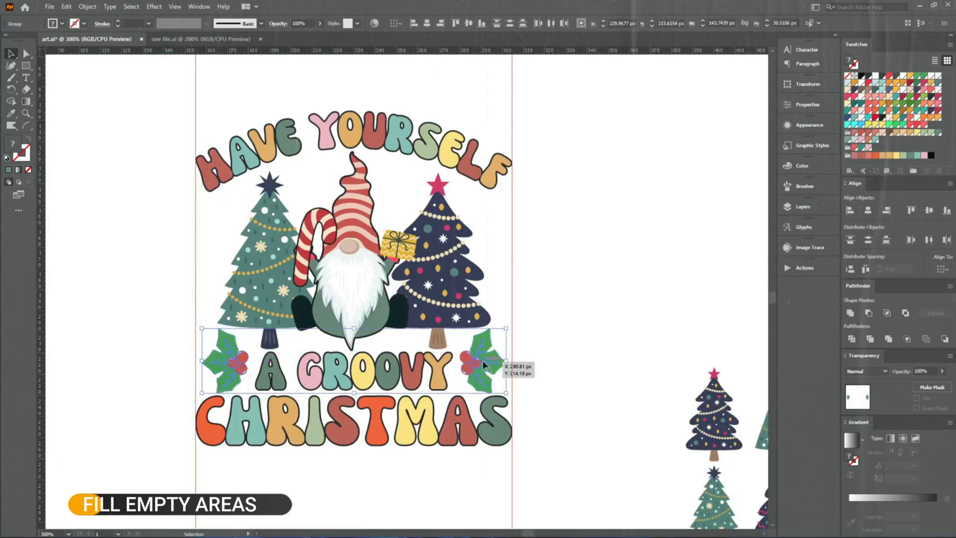
shift+click(465, 413)
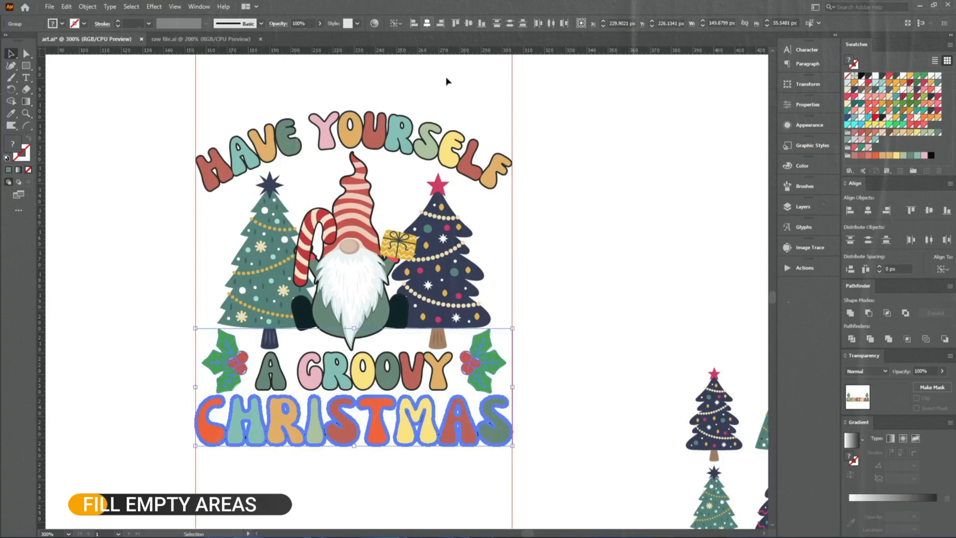
click(565, 373)
- Try the second O's dark green on the upper leaf of the holly sprig beside the Y of "GROOVY"
scroll(378, 369, up, 2)
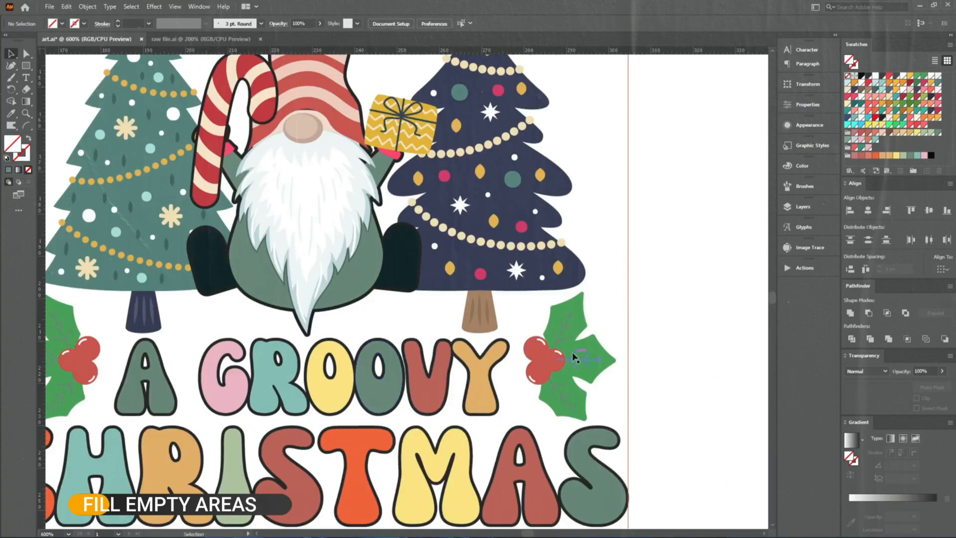
key(i)
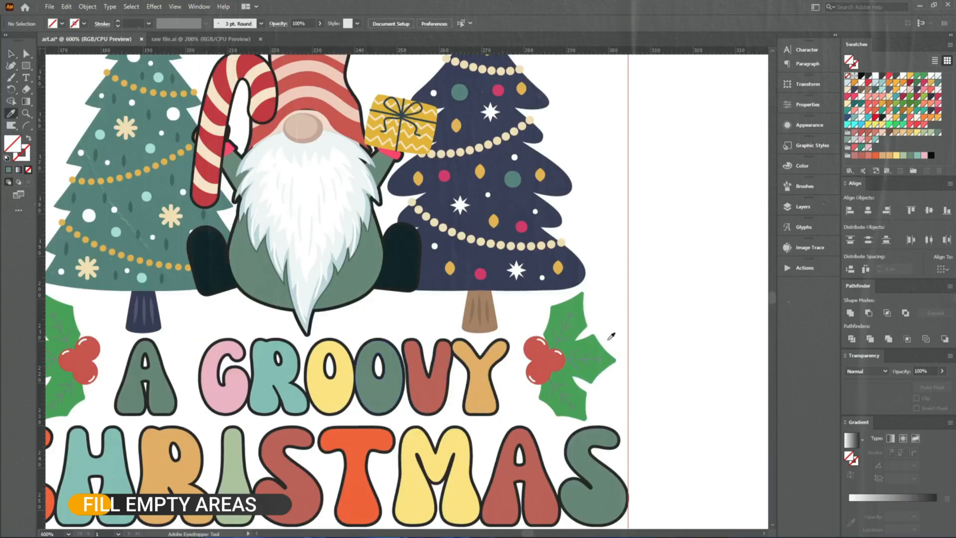
click(390, 392)
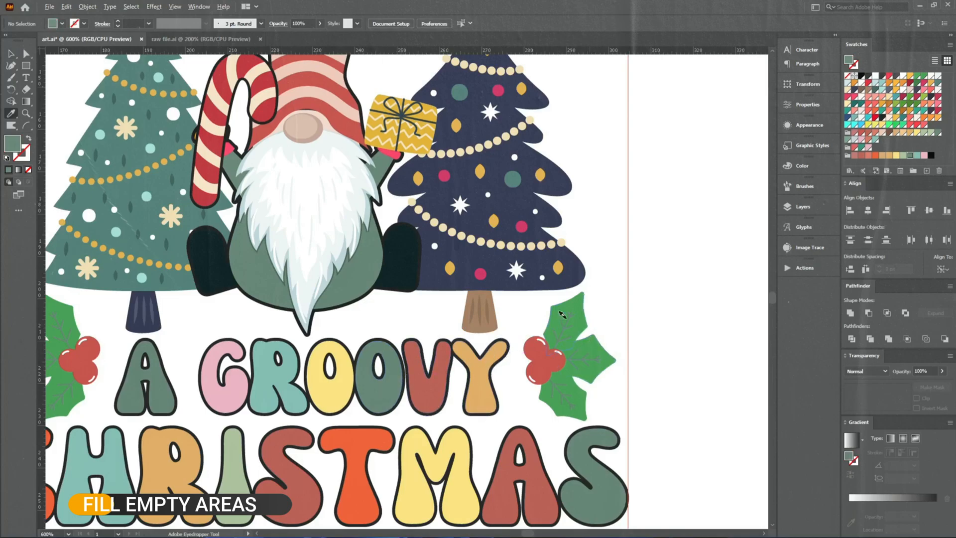
alt+click(574, 310)
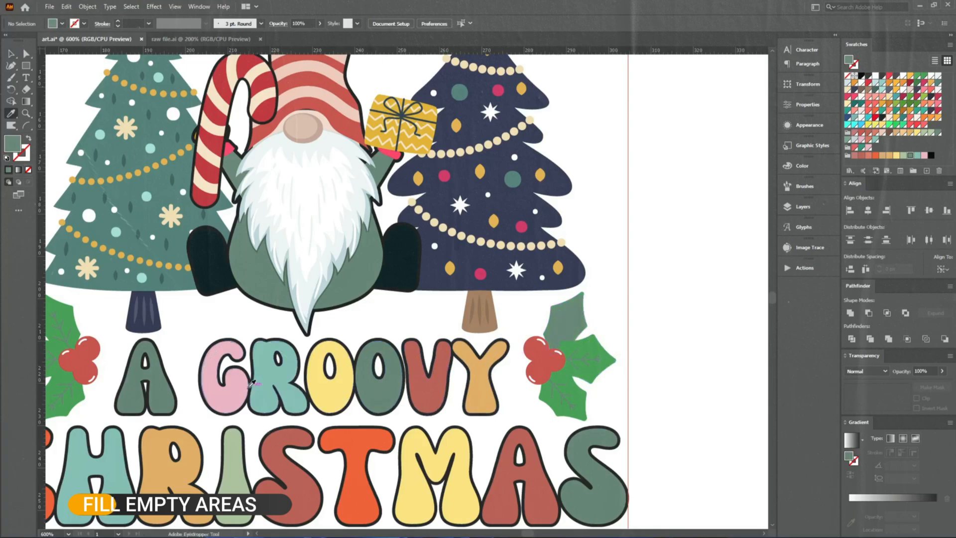
- Recolor the three leaves of the holly sprig beside the Y with the light green of the I in "CHRISTMAS"
click(236, 453)
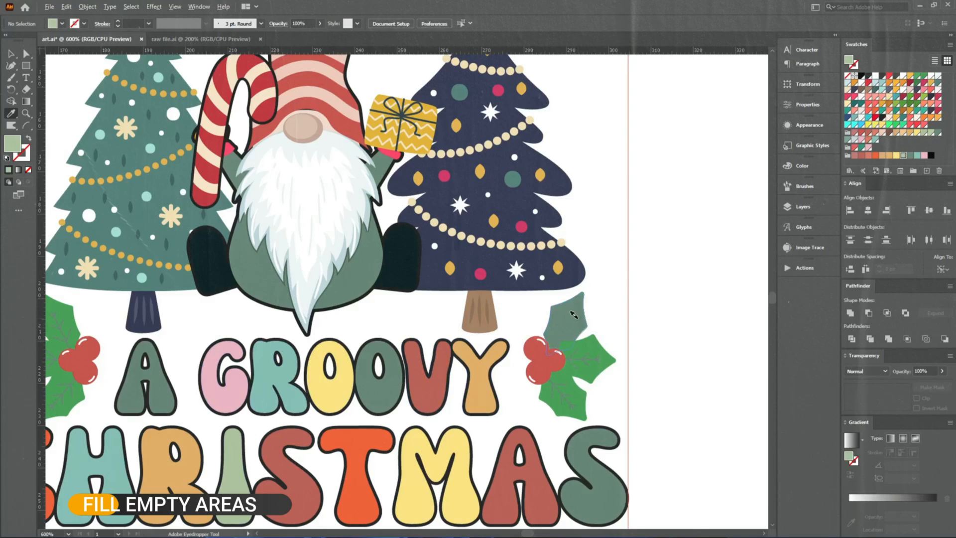
alt+click(576, 314)
scroll(626, 384, up, 1)
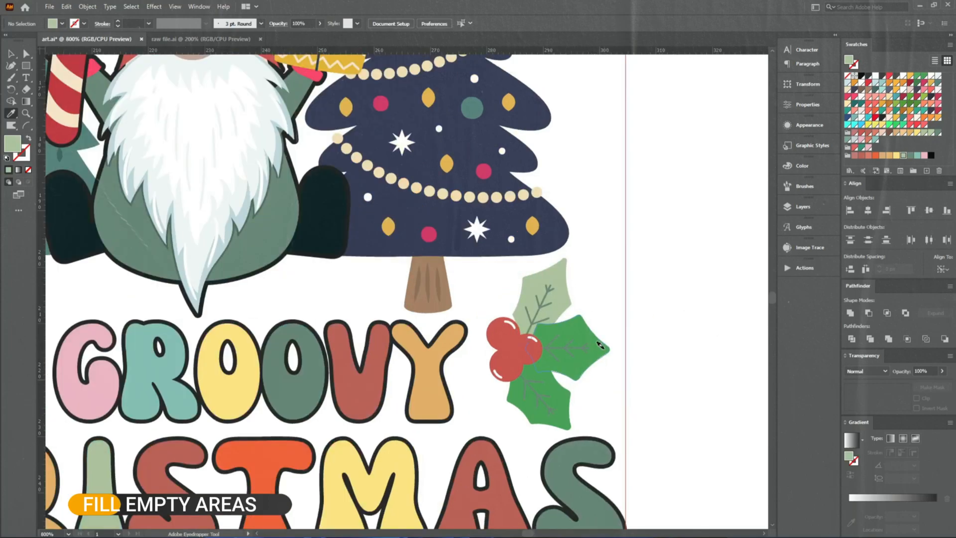
alt+click(600, 345)
alt+click(568, 391)
- Recolor the berries of both holly sprigs with the brick red of the V in "GROOVY"
click(345, 376)
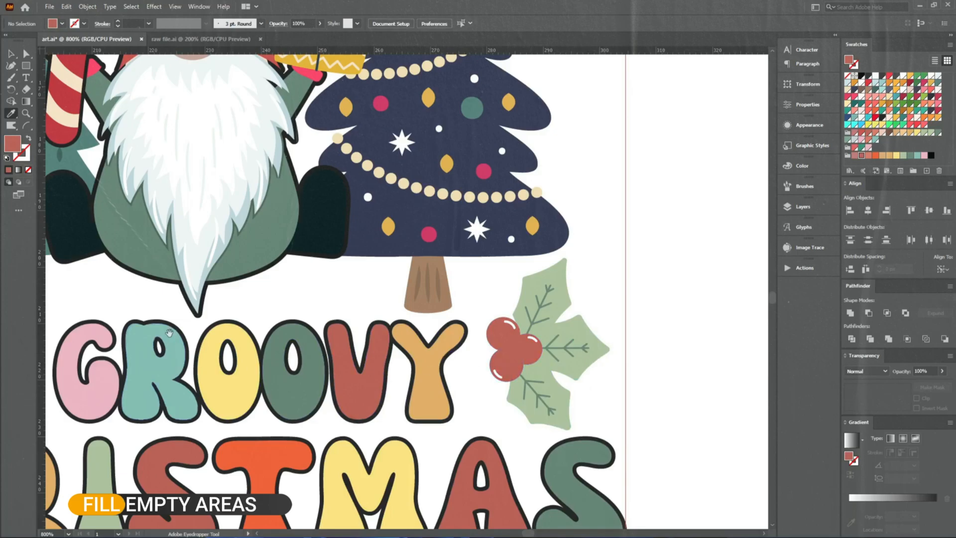
drag(174, 328, 447, 331)
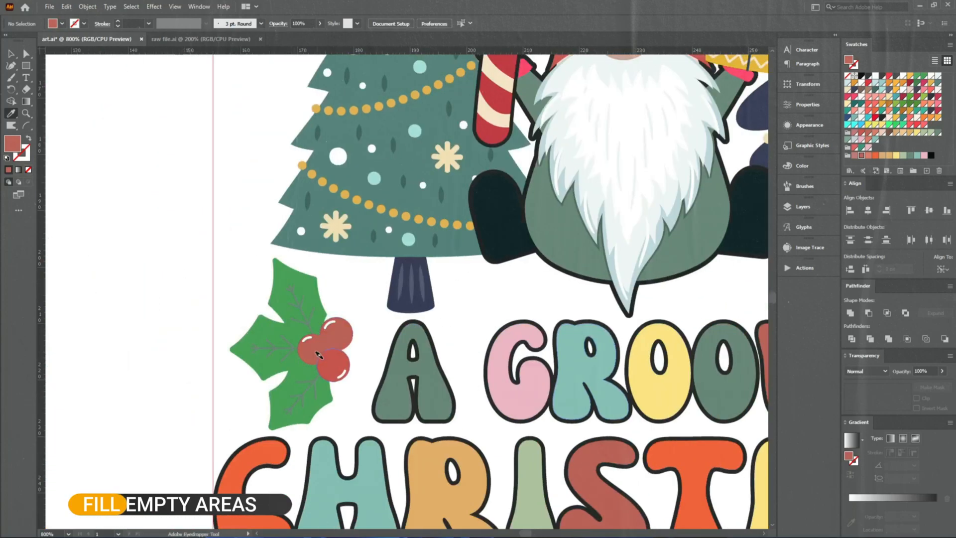
- Recolor the three leaves of the holly sprig beside the A with the same light green
click(593, 369)
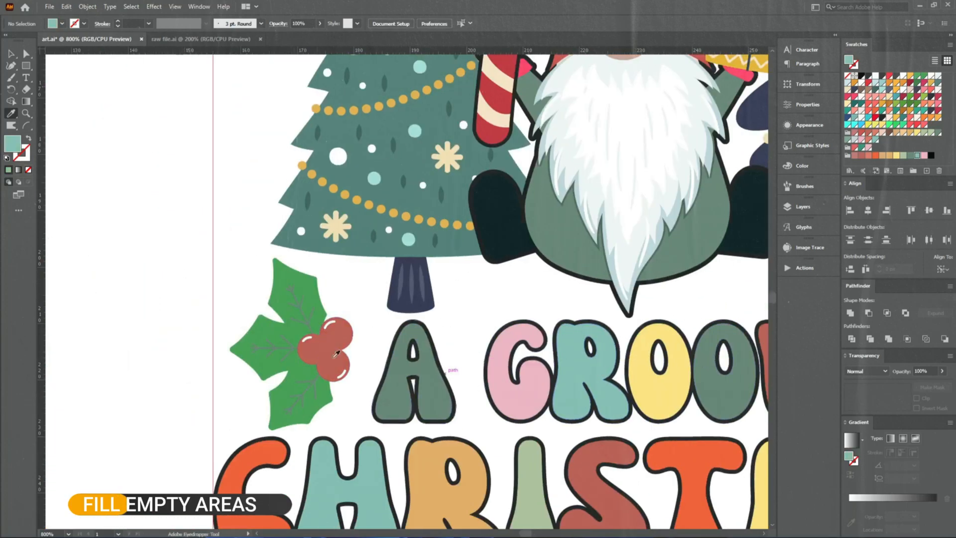
alt+click(277, 304)
drag(610, 329, 604, 296)
click(741, 277)
alt+click(235, 334)
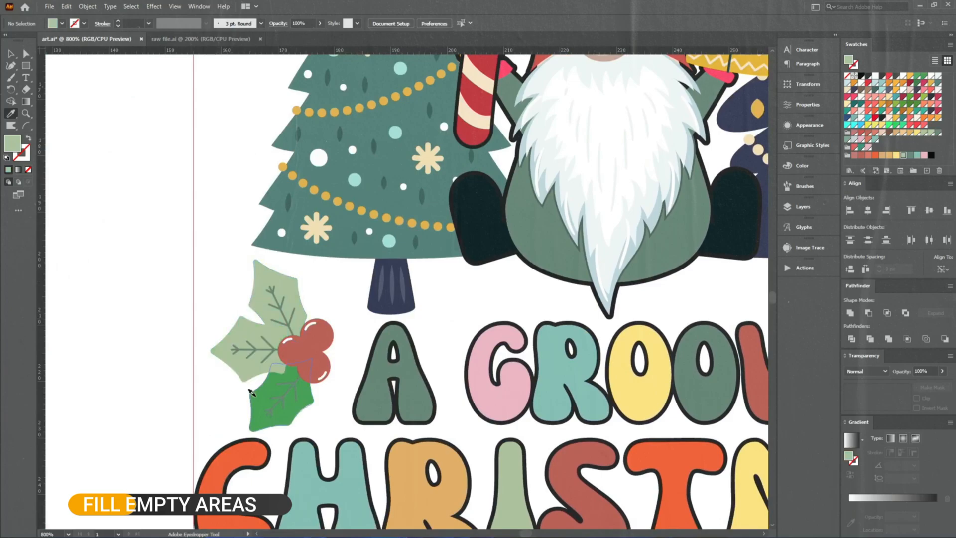
alt+click(250, 401)
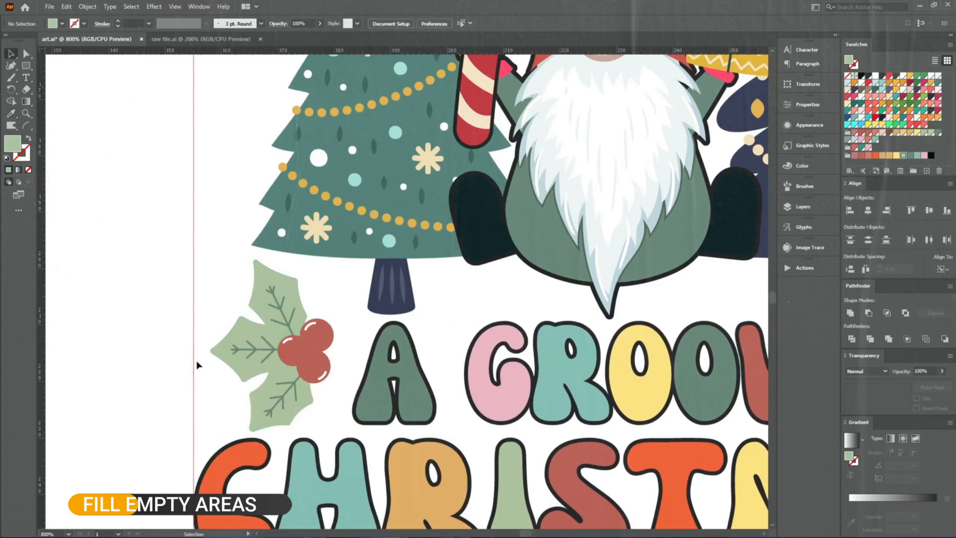
- Place a copy of the green star beside the green tree and scale it down to about 4 px
scroll(198, 362, down, 2)
scroll(653, 233, down, 5)
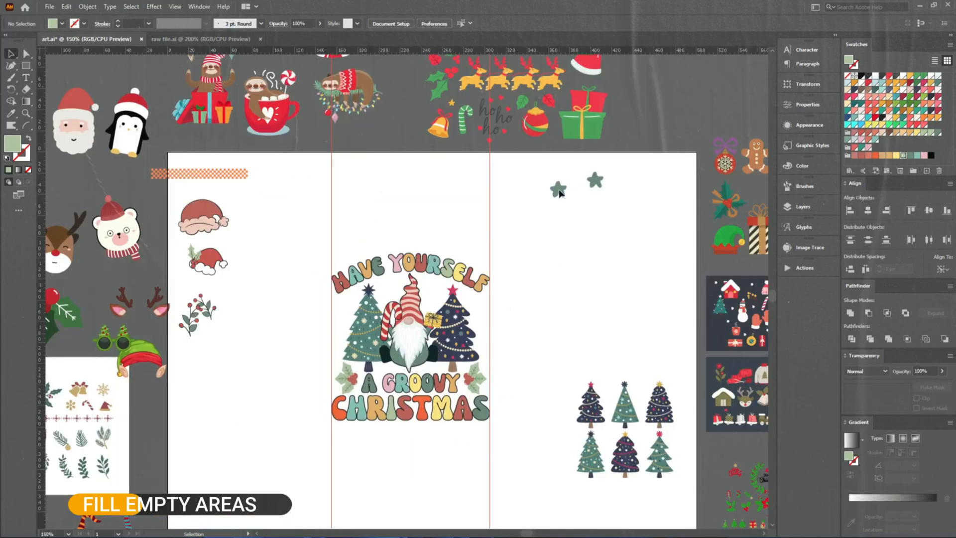
drag(559, 192, 338, 329)
scroll(337, 329, up, 4)
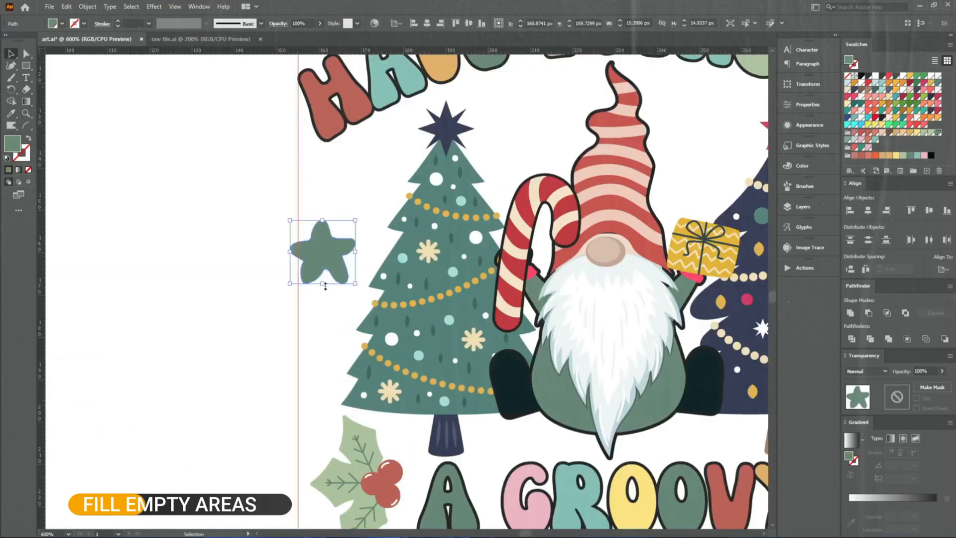
drag(322, 283, 510, 114)
click(326, 250)
- Scatter copies of the small green star in the gaps around the gnome, both trees and the trunks
drag(333, 236, 394, 393)
drag(205, 282, 586, 387)
drag(205, 285, 711, 387)
drag(595, 383, 453, 438)
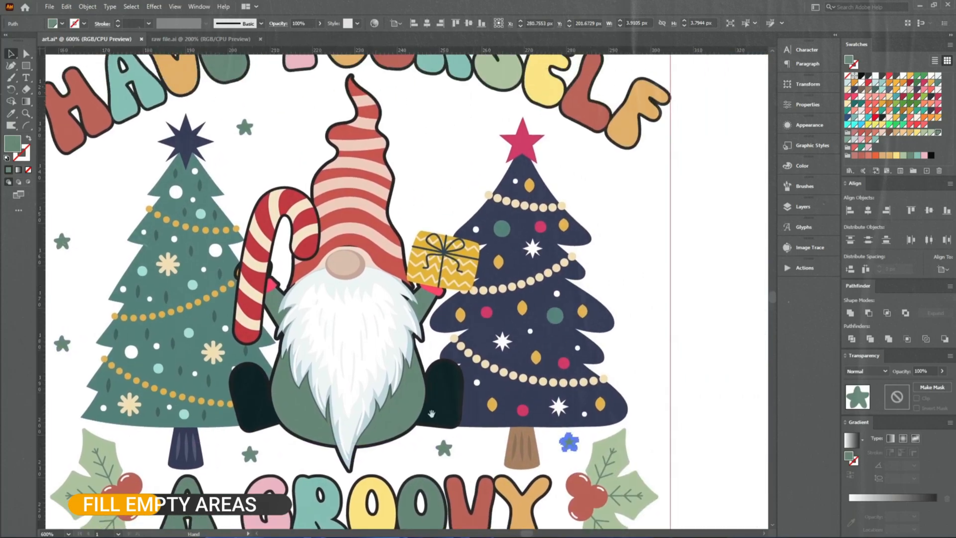
drag(247, 131, 627, 226)
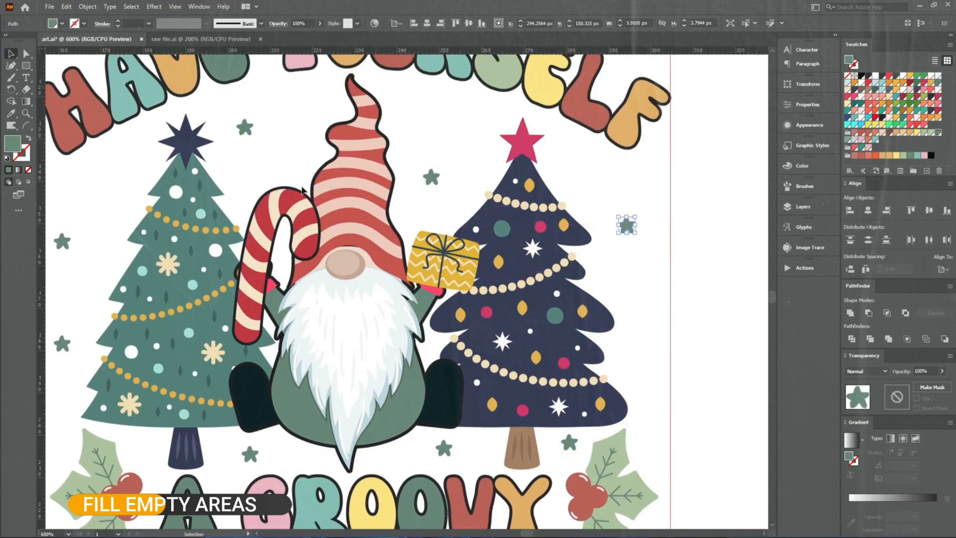
click(688, 268)
- Recolor the star between the gnome's hat and the navy tree, and the star beside the green tree's trunk, with light orange
key(i)
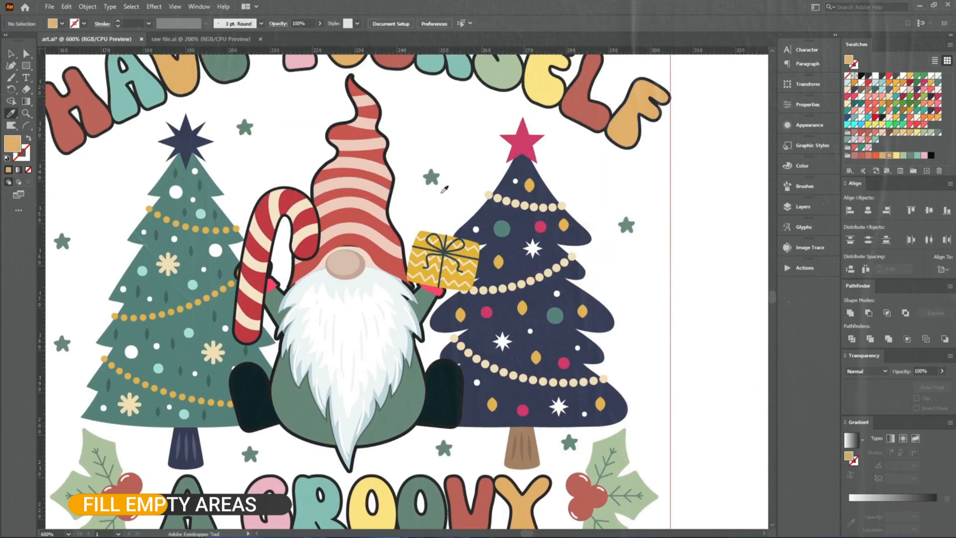
alt+click(429, 176)
alt+click(243, 452)
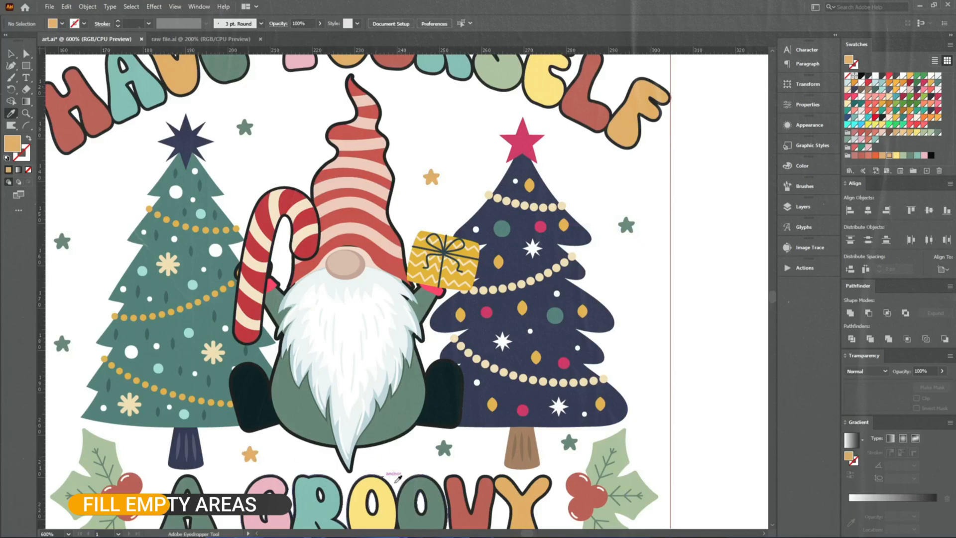
- Recolor the upper star outside the green tree and the star beside the holly near the brown trunk brick red, and the lower outer star teal
click(441, 475)
click(581, 483)
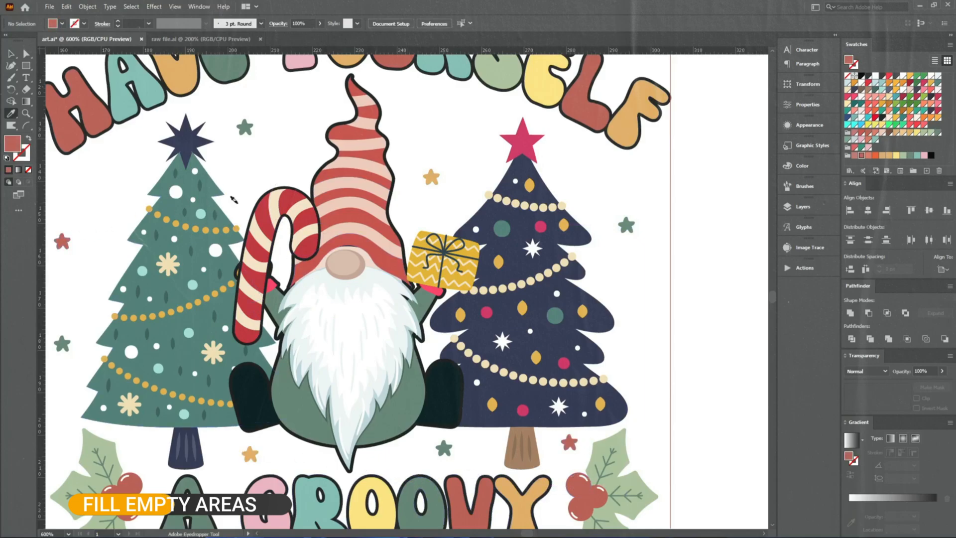
click(432, 64)
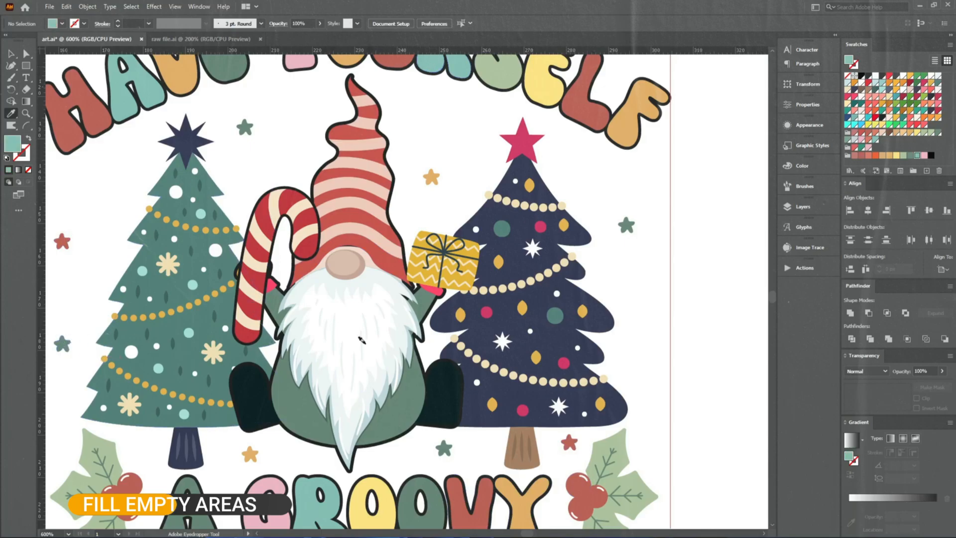
- Move the grid of black snowflakes from outside the artboard to the empty area beside the T-shirt design
key(v)
scroll(426, 319, down, 3)
drag(635, 311, 484, 290)
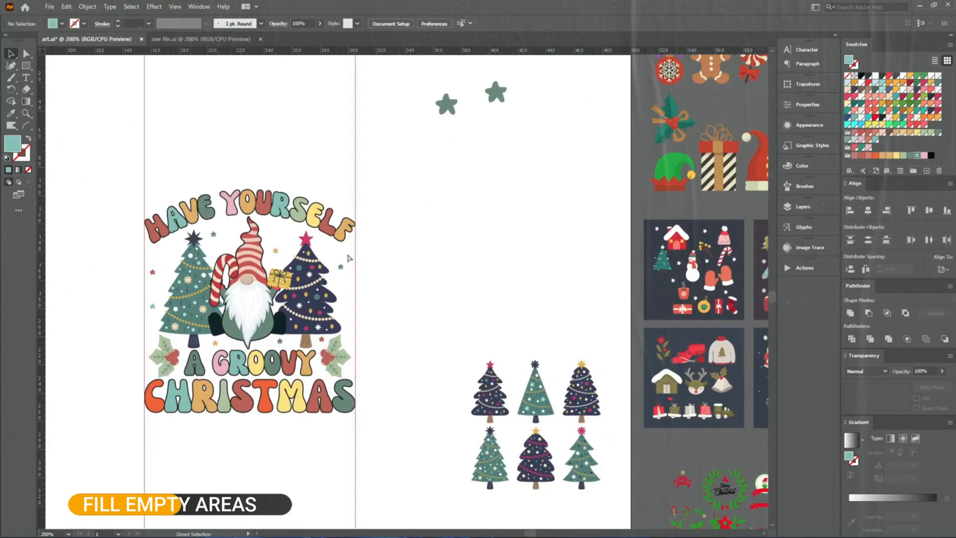
scroll(348, 257, down, 2)
drag(585, 163, 644, 221)
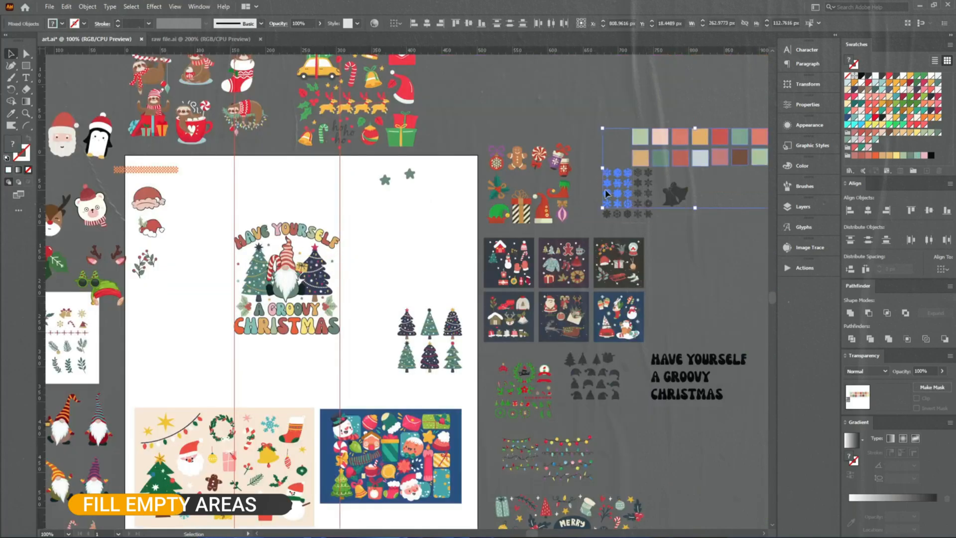
click(641, 180)
drag(641, 179, 380, 228)
scroll(347, 267, up, 3)
- Recolor the first snowflake of the top row with the yellow of the E in "YOURSELF" and the second with the F's orange
click(371, 209)
drag(428, 212, 476, 219)
key(i)
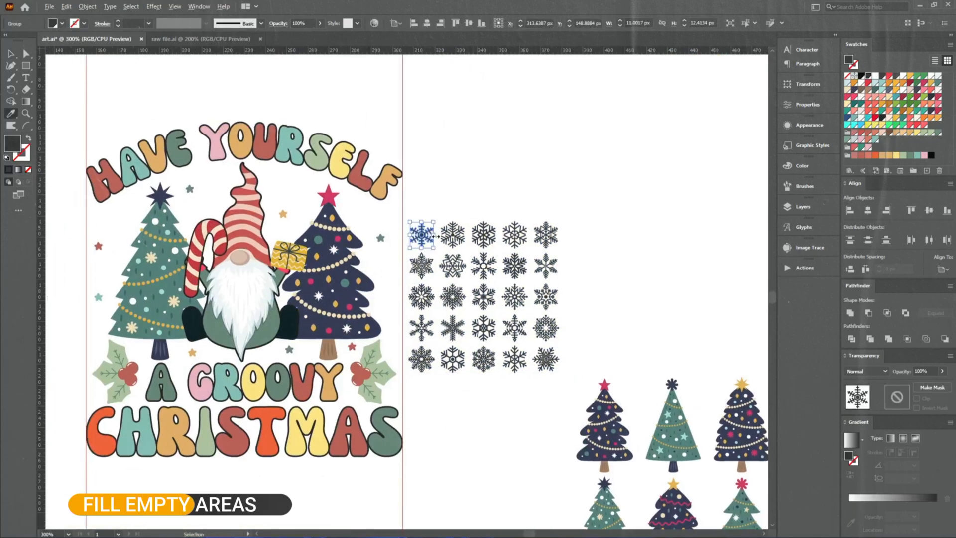
scroll(435, 236, up, 1)
click(312, 146)
key(v)
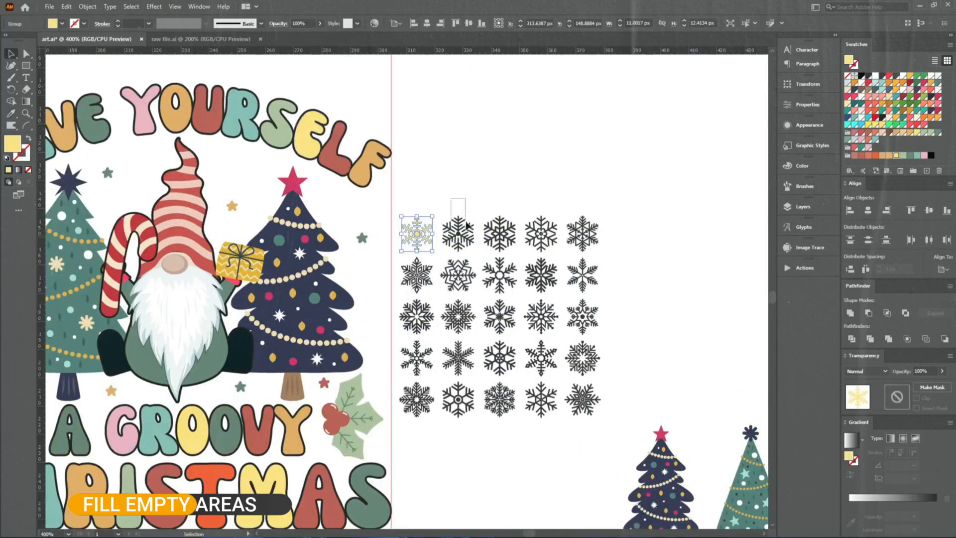
key(i)
click(378, 165)
- Recolor the third snowflake of the top row with the brick red of the L in "YOURSELF"
drag(450, 199, 513, 228)
key(v)
key(i)
click(338, 165)
key(v)
- Recolor the fifth snowflake of the top row with the pink of the Y in "YOURSELF", keeping it in its grid position
drag(577, 204, 608, 241)
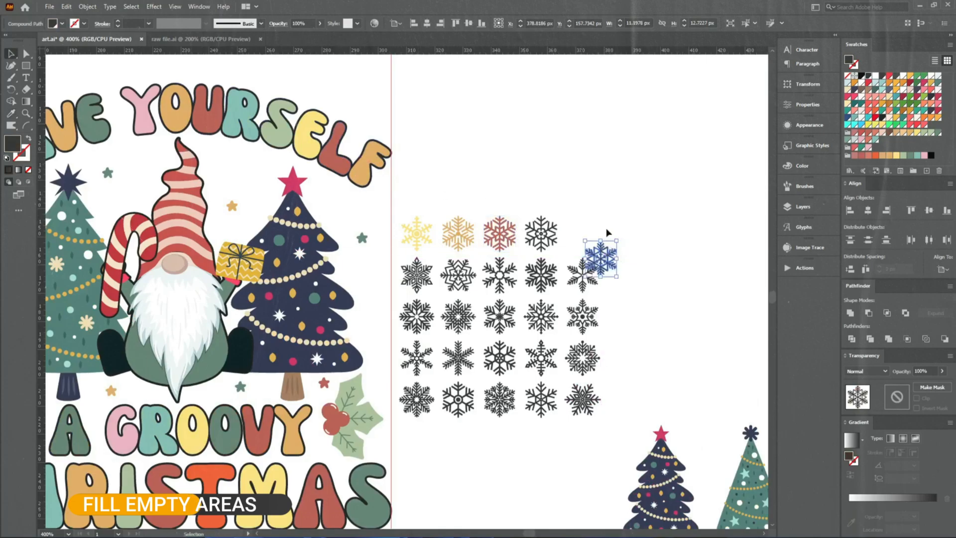
key(i)
click(144, 118)
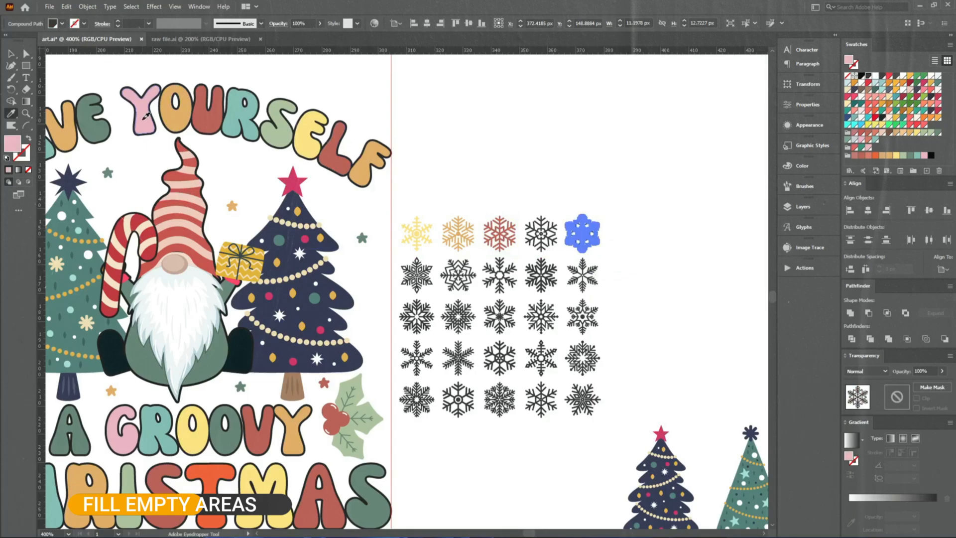
- Recolor the first snowflake of the second row with the teal of the R in "GROOVY" and the second with the second O's dark green
key(v)
drag(420, 294, 421, 295)
key(i)
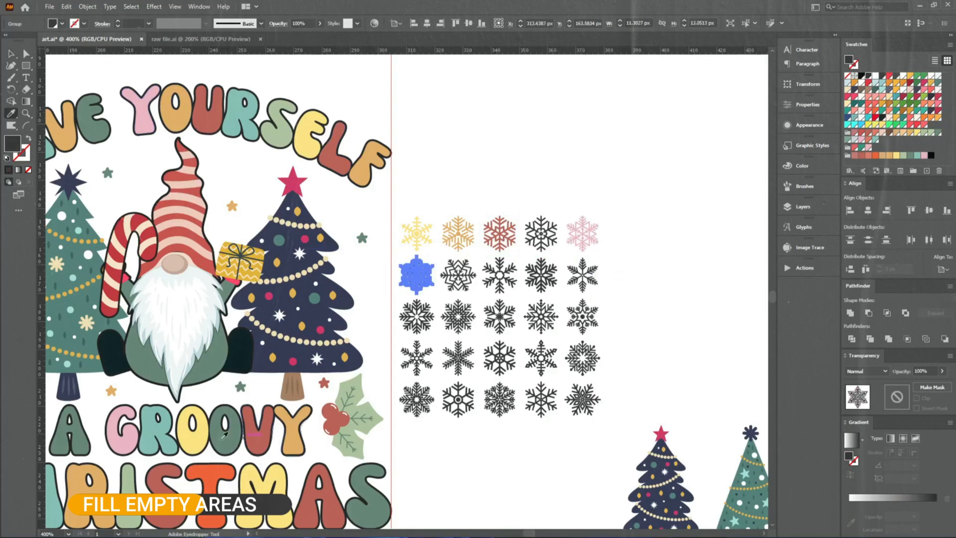
click(164, 434)
key(v)
drag(498, 294, 473, 286)
key(i)
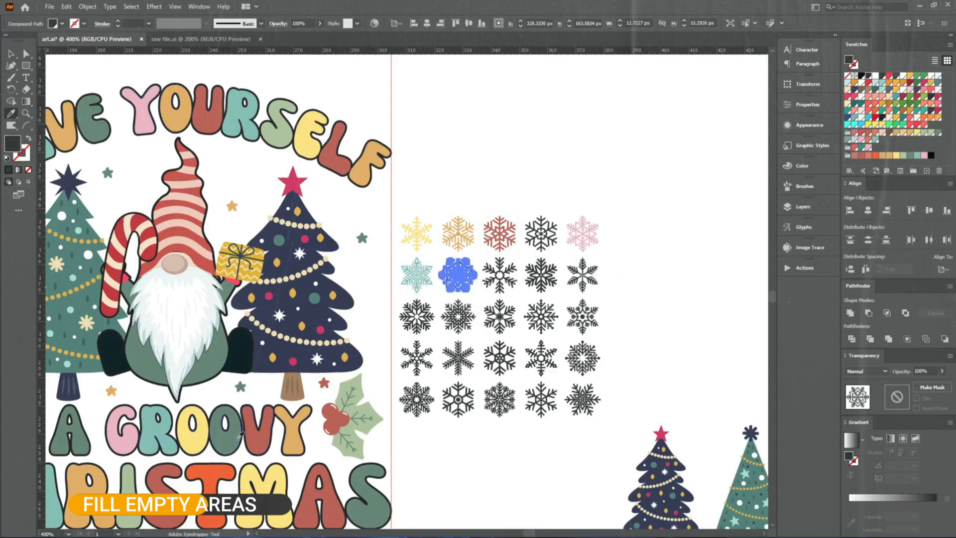
click(240, 434)
- Recolor the third snowflake of the second row with the orange-red of the T in "CHRISTMAS" and the fourth with the light green S of "YOURSELF"
key(v)
drag(548, 302, 518, 286)
key(i)
click(217, 470)
key(v)
drag(593, 298, 519, 277)
key(i)
click(285, 132)
- Recolor the fifth snowflake of the second row with the orange-red C of "CHRISTMAS" and delete the three rows of black snowflakes below
key(v)
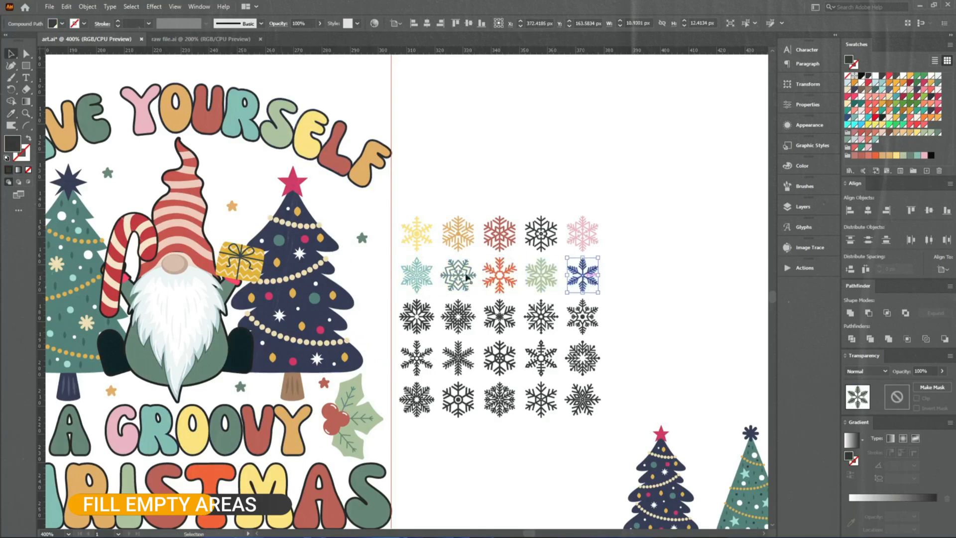
drag(150, 178, 263, 155)
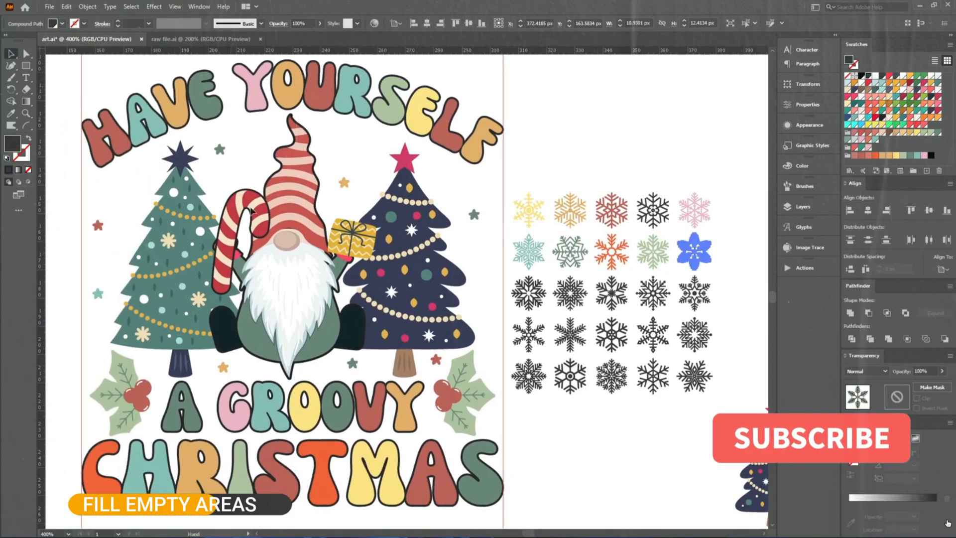
key(i)
click(97, 463)
key(v)
drag(703, 407, 513, 285)
key(Delete)
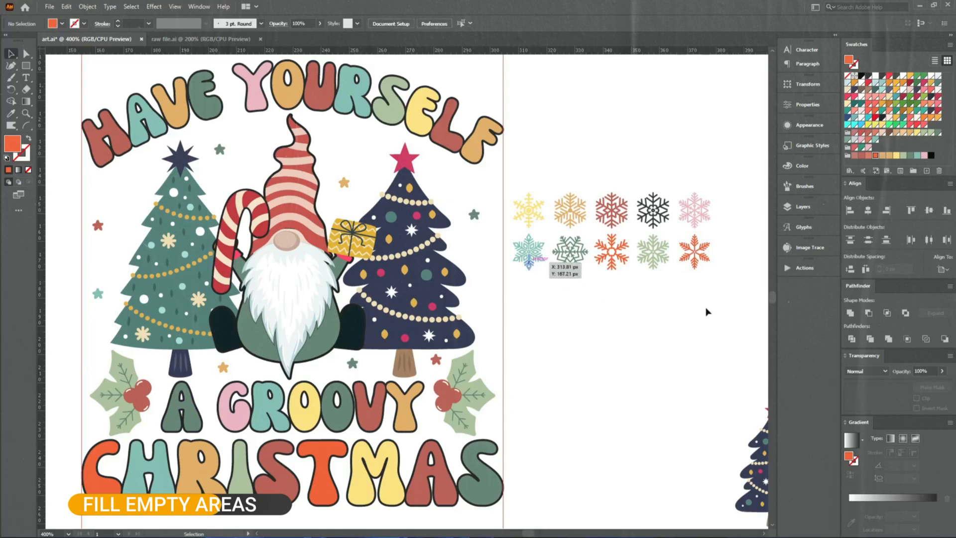
- Scale the two remaining rows of snowflakes down together to a little over half their size
drag(508, 202, 583, 238)
click(603, 264)
drag(521, 244, 522, 244)
drag(617, 259, 518, 222)
drag(584, 231, 622, 231)
- Place the yellow snowflake below the gnome's boot, the teal and red ones beside the navy tree, and the orange one beside the hat tip
drag(557, 222, 341, 365)
click(607, 335)
drag(594, 294, 487, 279)
drag(642, 267, 459, 184)
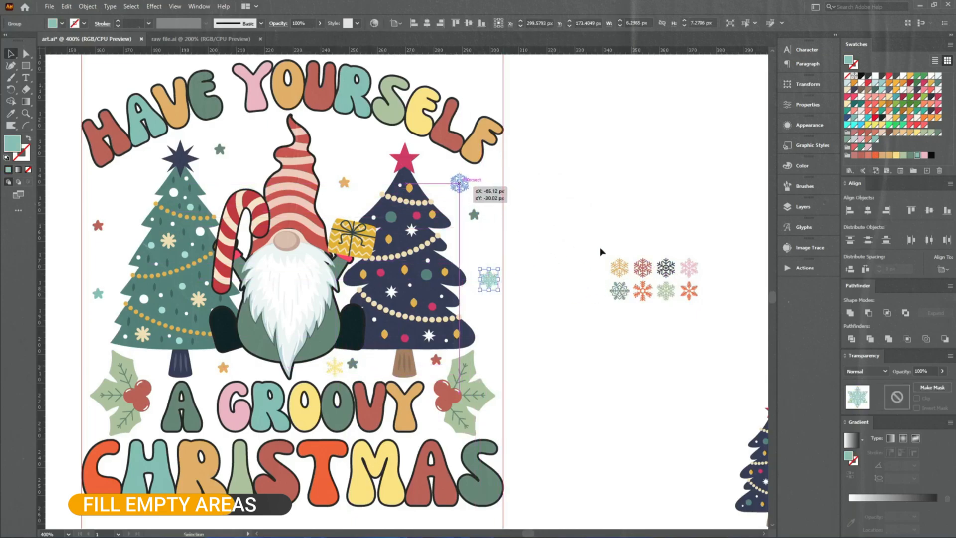
drag(616, 275, 362, 154)
- Place the dark green snowflake beside the hat, the light green and pink ones beside the green tree, and an orange-red one by the holly
drag(623, 297, 207, 144)
drag(653, 291, 95, 259)
drag(665, 267, 134, 178)
drag(642, 292, 95, 363)
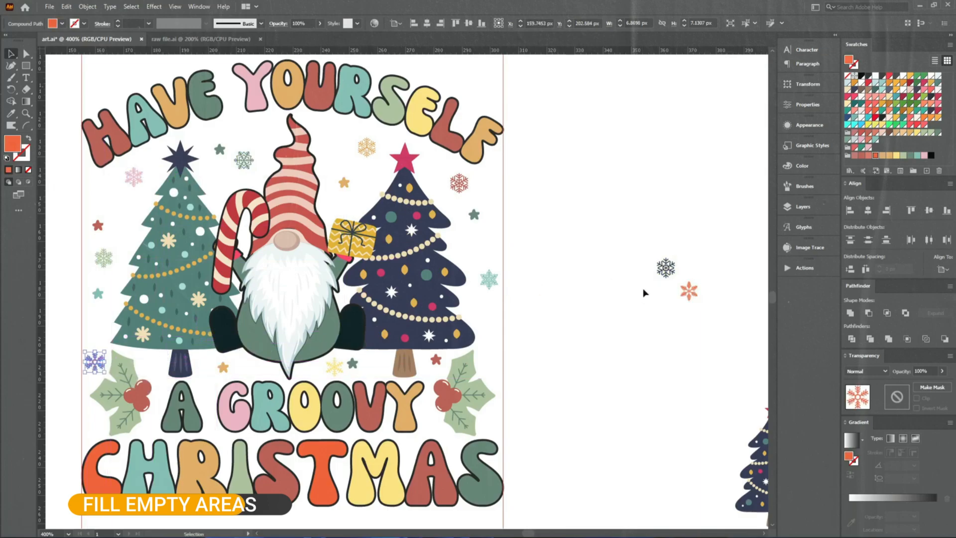
- Recolor the remaining black snowflake with the orange of the O in "YOURSELF" and place it above the holly next to the navy tree
click(666, 272)
drag(638, 244, 662, 278)
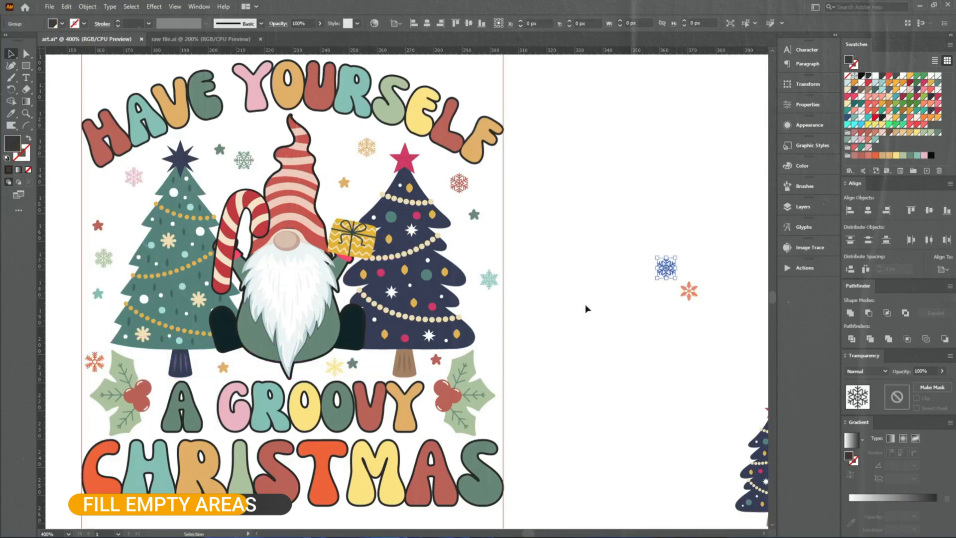
key(i)
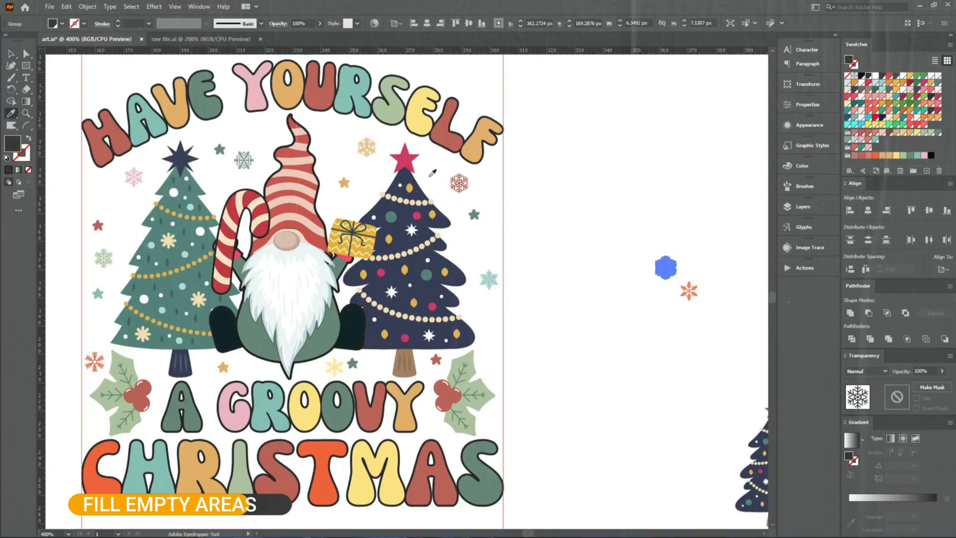
click(296, 94)
key(v)
drag(666, 271, 488, 356)
- Place the last orange-red snowflake below the F of "YOURSELF", shifting the nearby green star and red snowflake to make room
drag(472, 214, 474, 226)
drag(454, 176, 440, 168)
drag(691, 285, 492, 187)
- Nudge the green star near the green tree's top upward and recolor the snowflake beside the hat with the brick red H of "HAVE"
drag(219, 149, 220, 137)
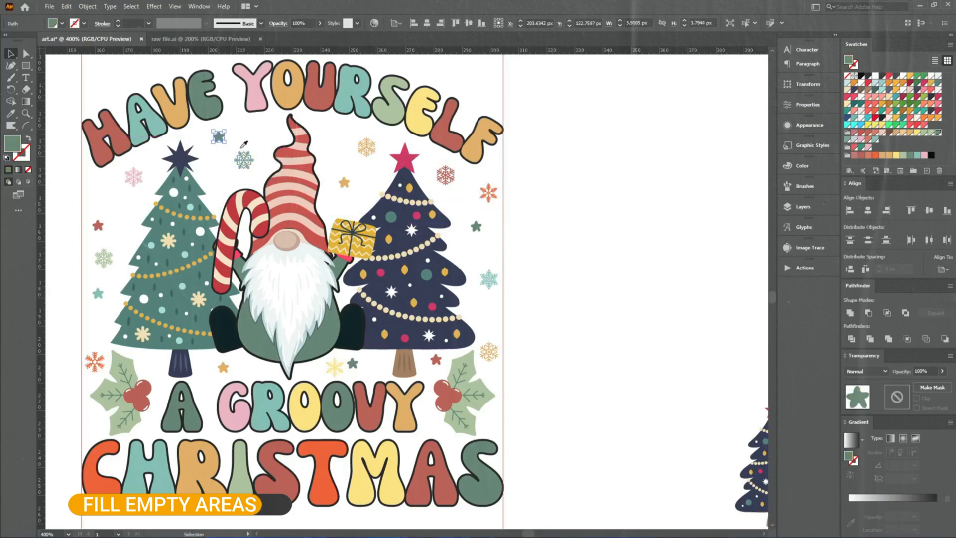
key(i)
ctrl+click(244, 159)
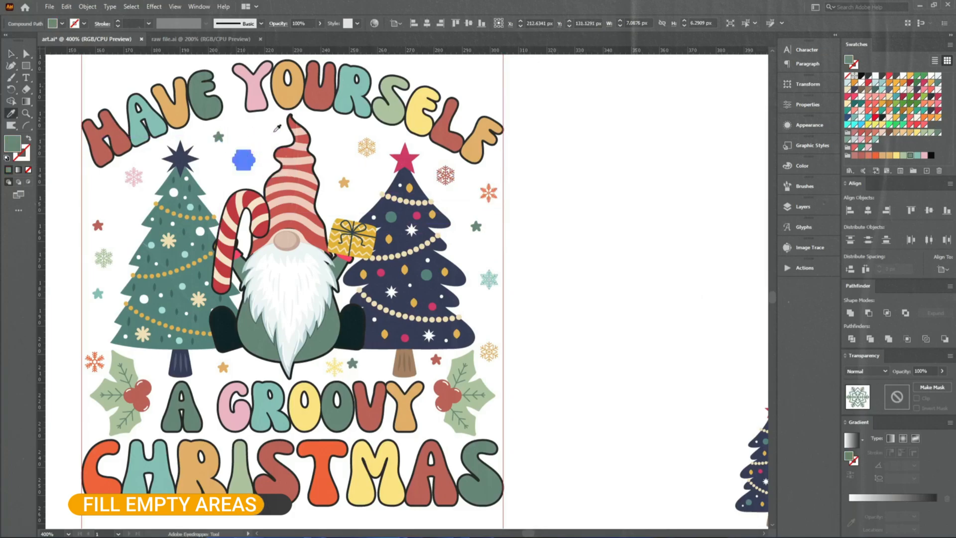
click(292, 92)
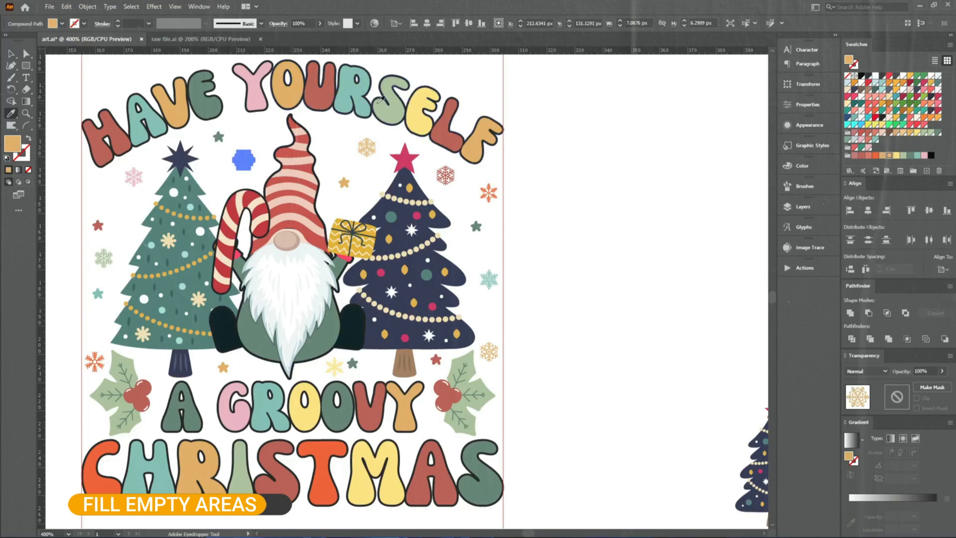
click(127, 138)
key(v)
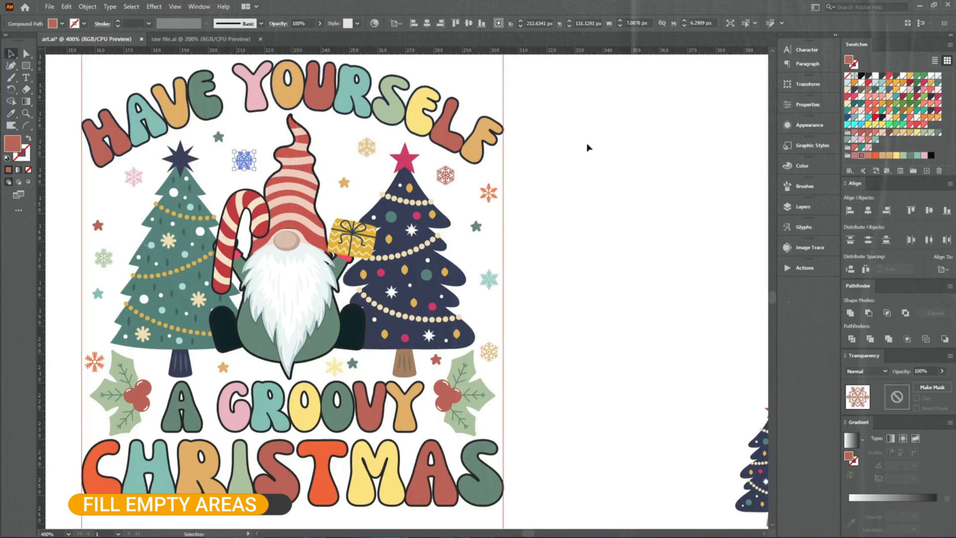
click(588, 145)
- Space out the red star, light green snowflake and teal star along the outer side of the green tree
drag(98, 225, 103, 208)
drag(104, 257, 103, 247)
drag(98, 294, 92, 295)
click(570, 311)
- Duplicate the orange-red snowflake into the gap between the hat and the navy tree, shifting the orange star and orange snowflake around it
scroll(355, 232, up, 1)
drag(389, 216, 381, 240)
drag(608, 232, 418, 212)
drag(423, 164, 397, 152)
drag(421, 214, 429, 207)
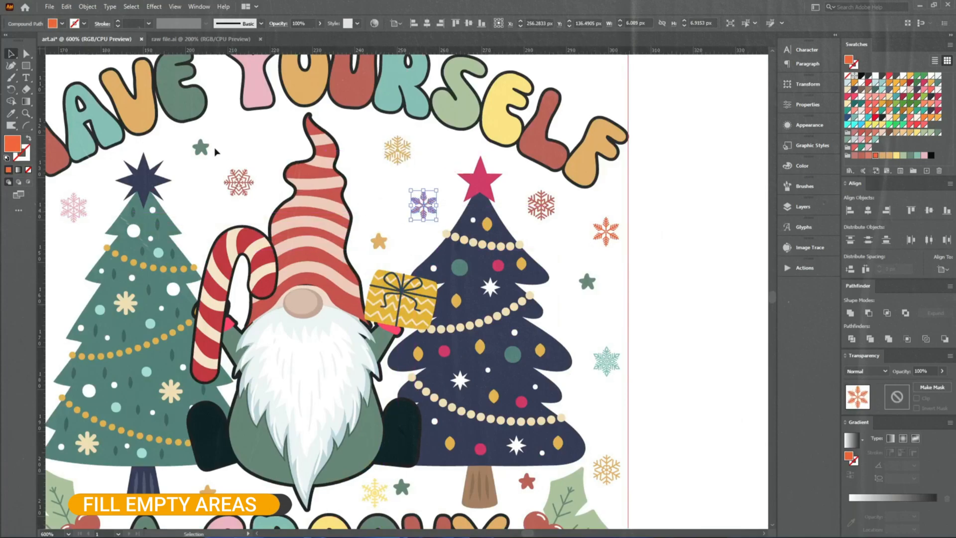
- Adjust the positions of the green star and brick red snowflake between the green tree and the gnome's hat
drag(202, 147, 196, 152)
drag(243, 189, 242, 189)
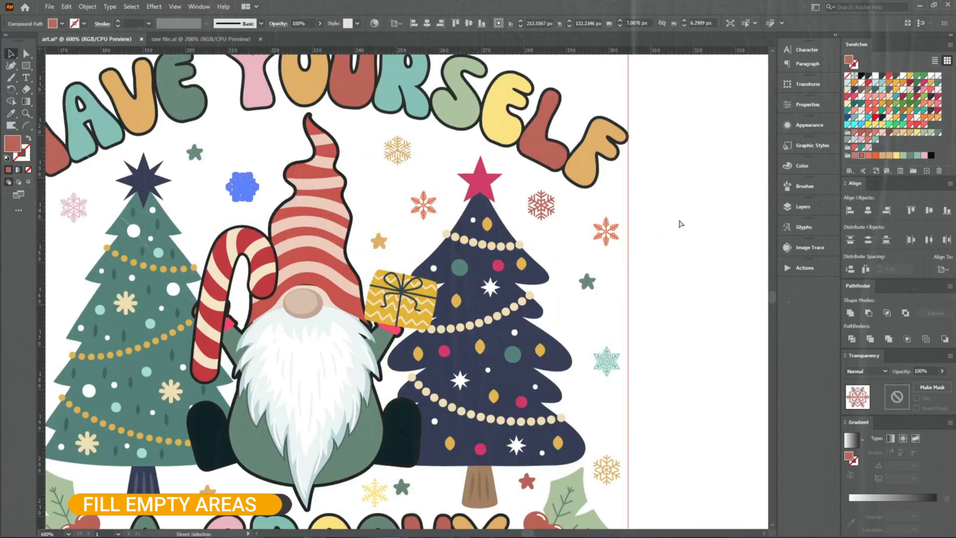
- Unlock the vertical guides at both edges of the design and delete them
scroll(672, 220, down, 2)
drag(705, 258, 514, 248)
right_click(510, 174)
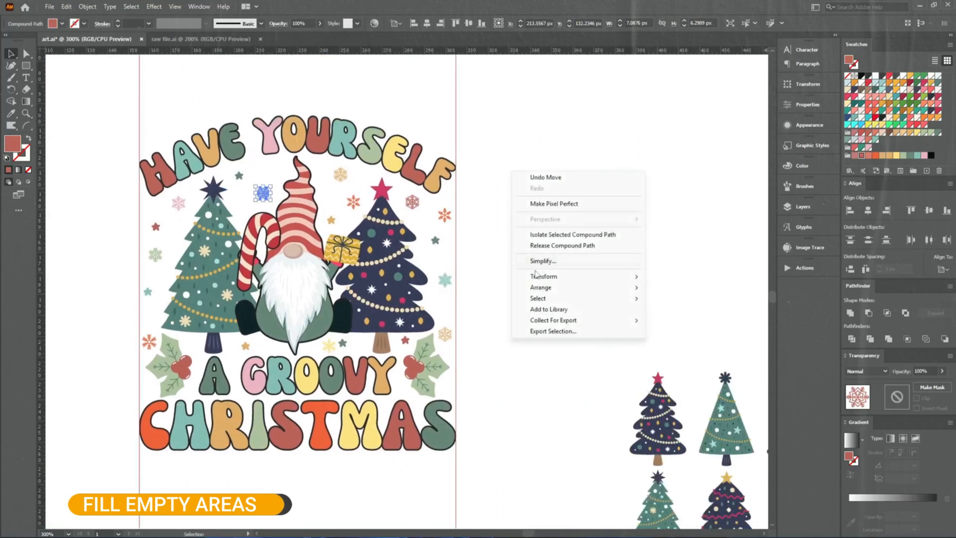
right_click(472, 245)
click(509, 348)
drag(510, 462, 85, 490)
key(Delete)
- Select the complete T-shirt design with all its lettering, figures and ornaments and group it
drag(503, 464, 70, 126)
key(a)
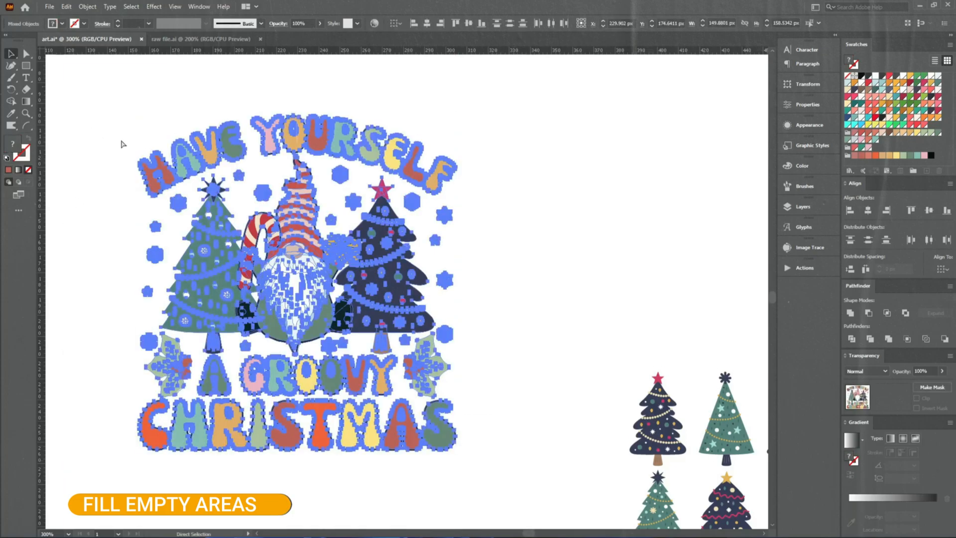
key(ctrl+g)
click(535, 228)
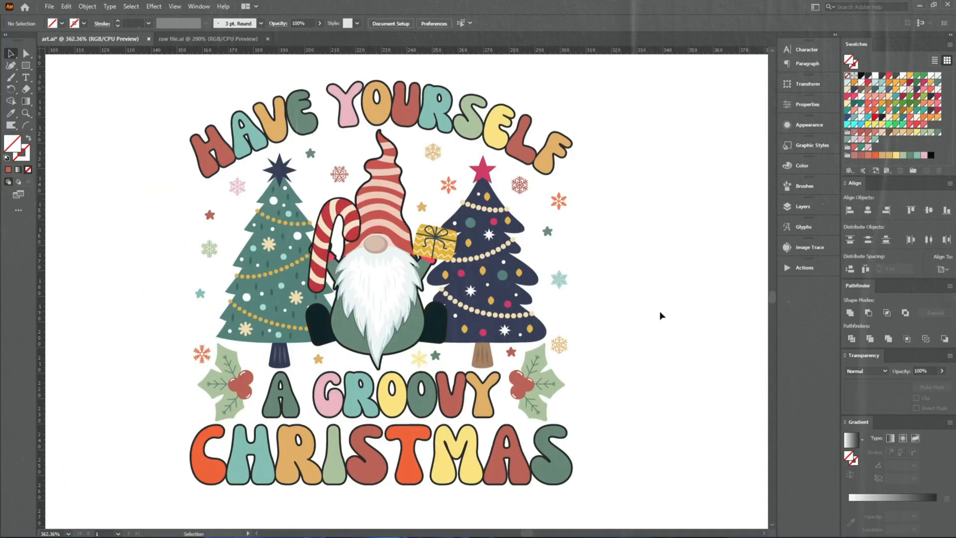